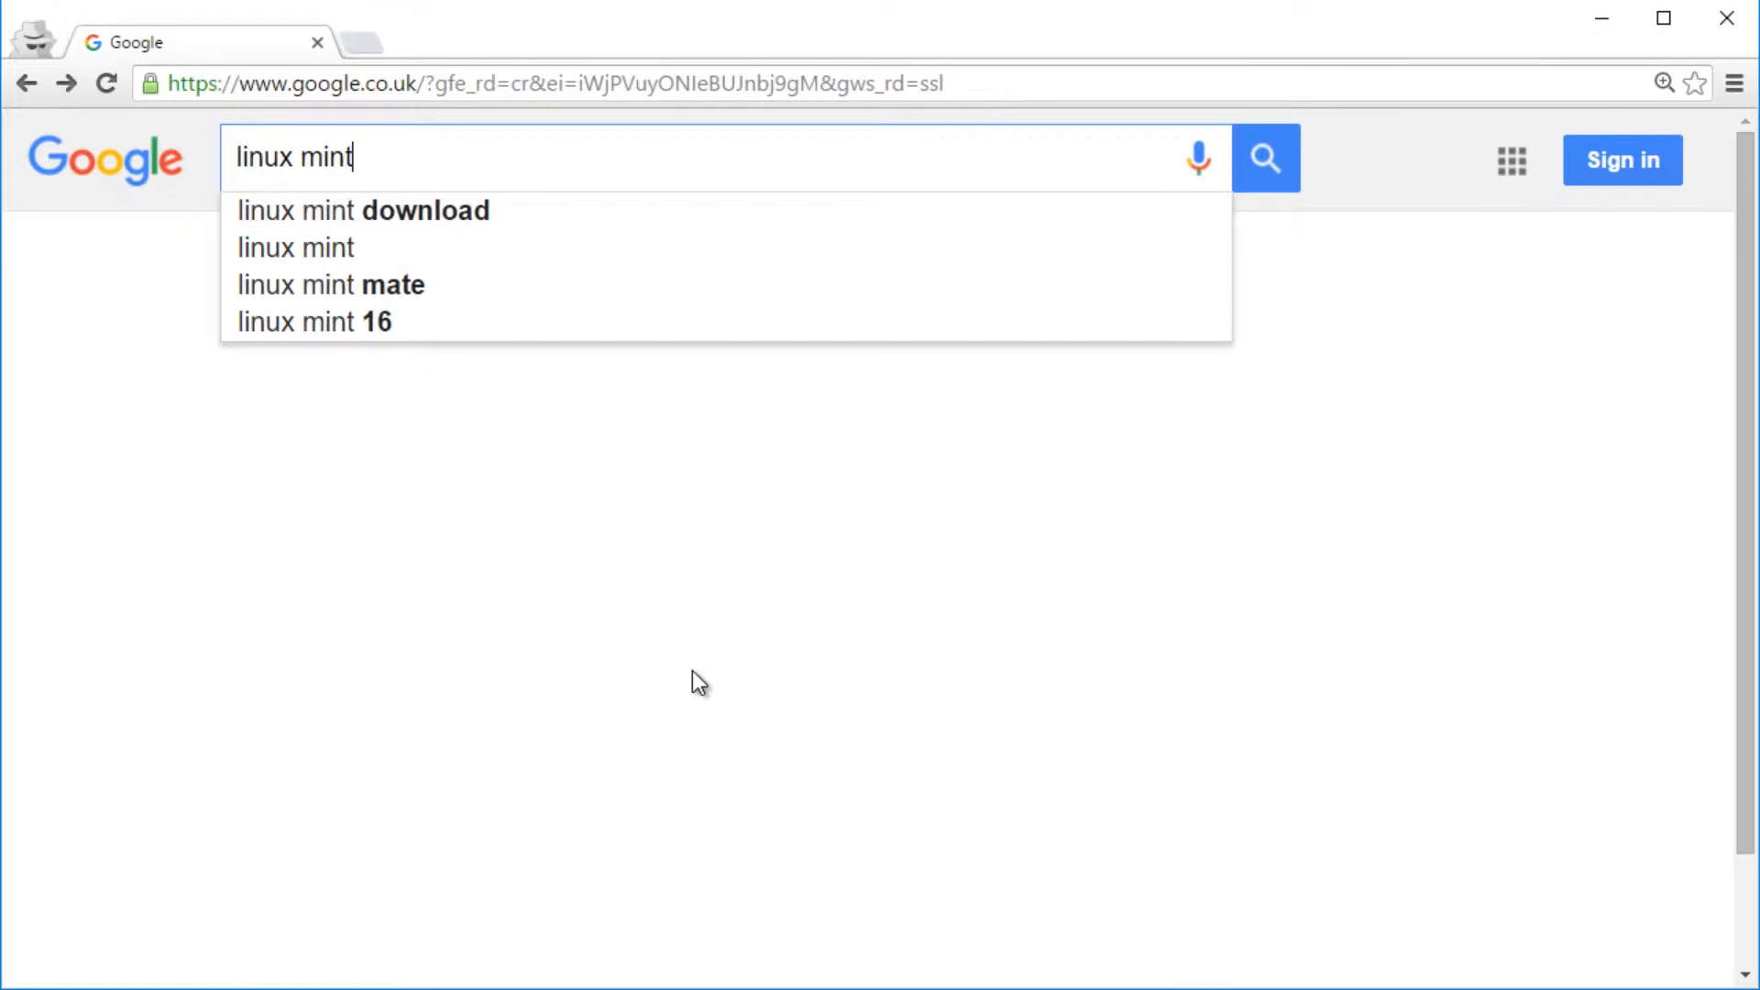
- Search Google for 'linux mint' and open the linuxmint.com main page
{"action": "key", "text": "Return"}
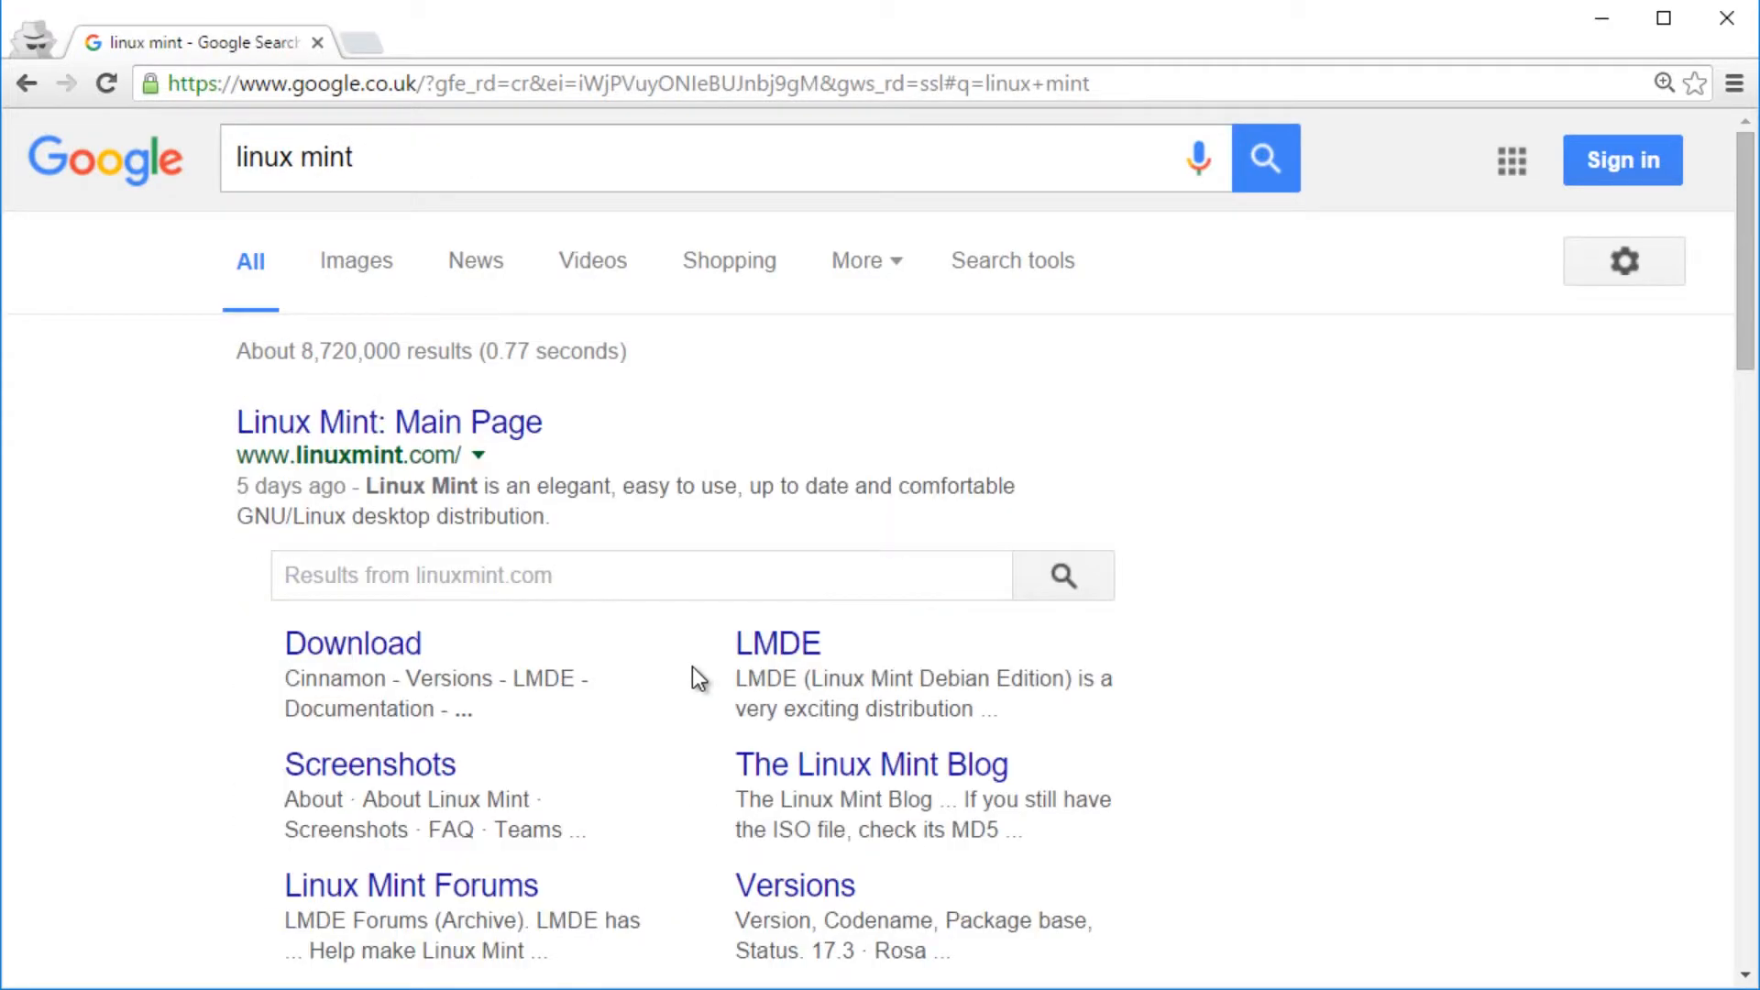
{"action": "left_click", "coordinate": [336, 416]}
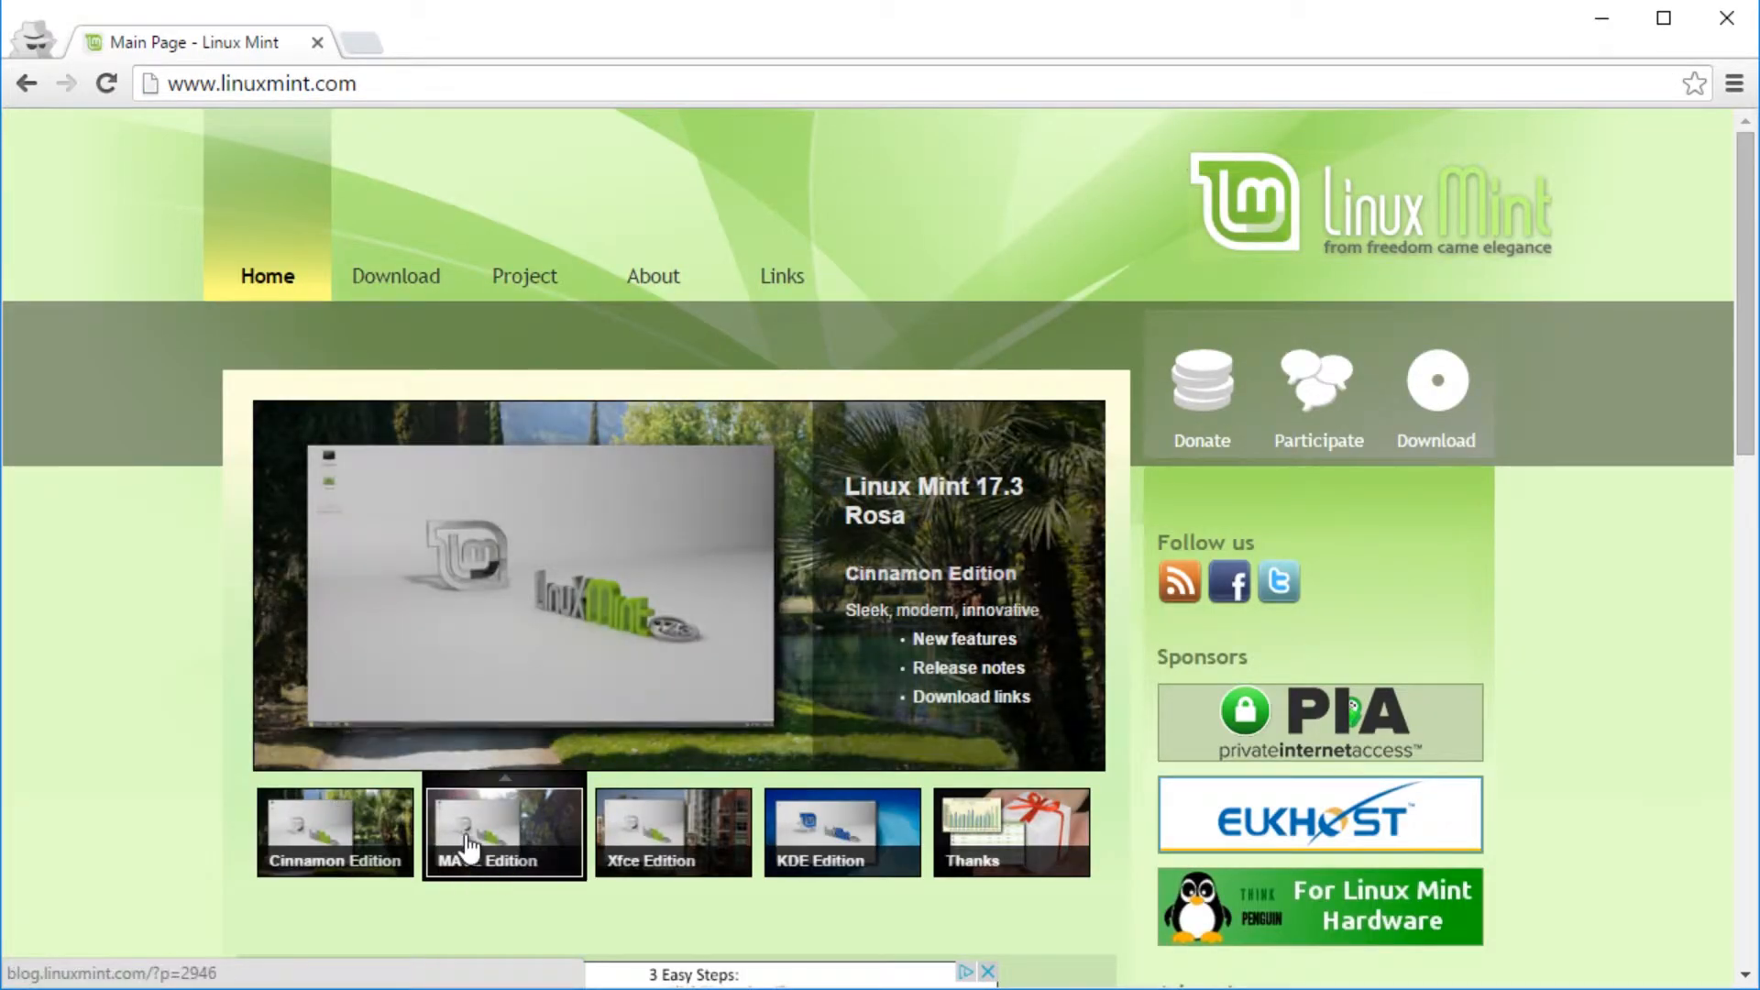
{"action": "mouse_move", "coordinate": [836, 852]}
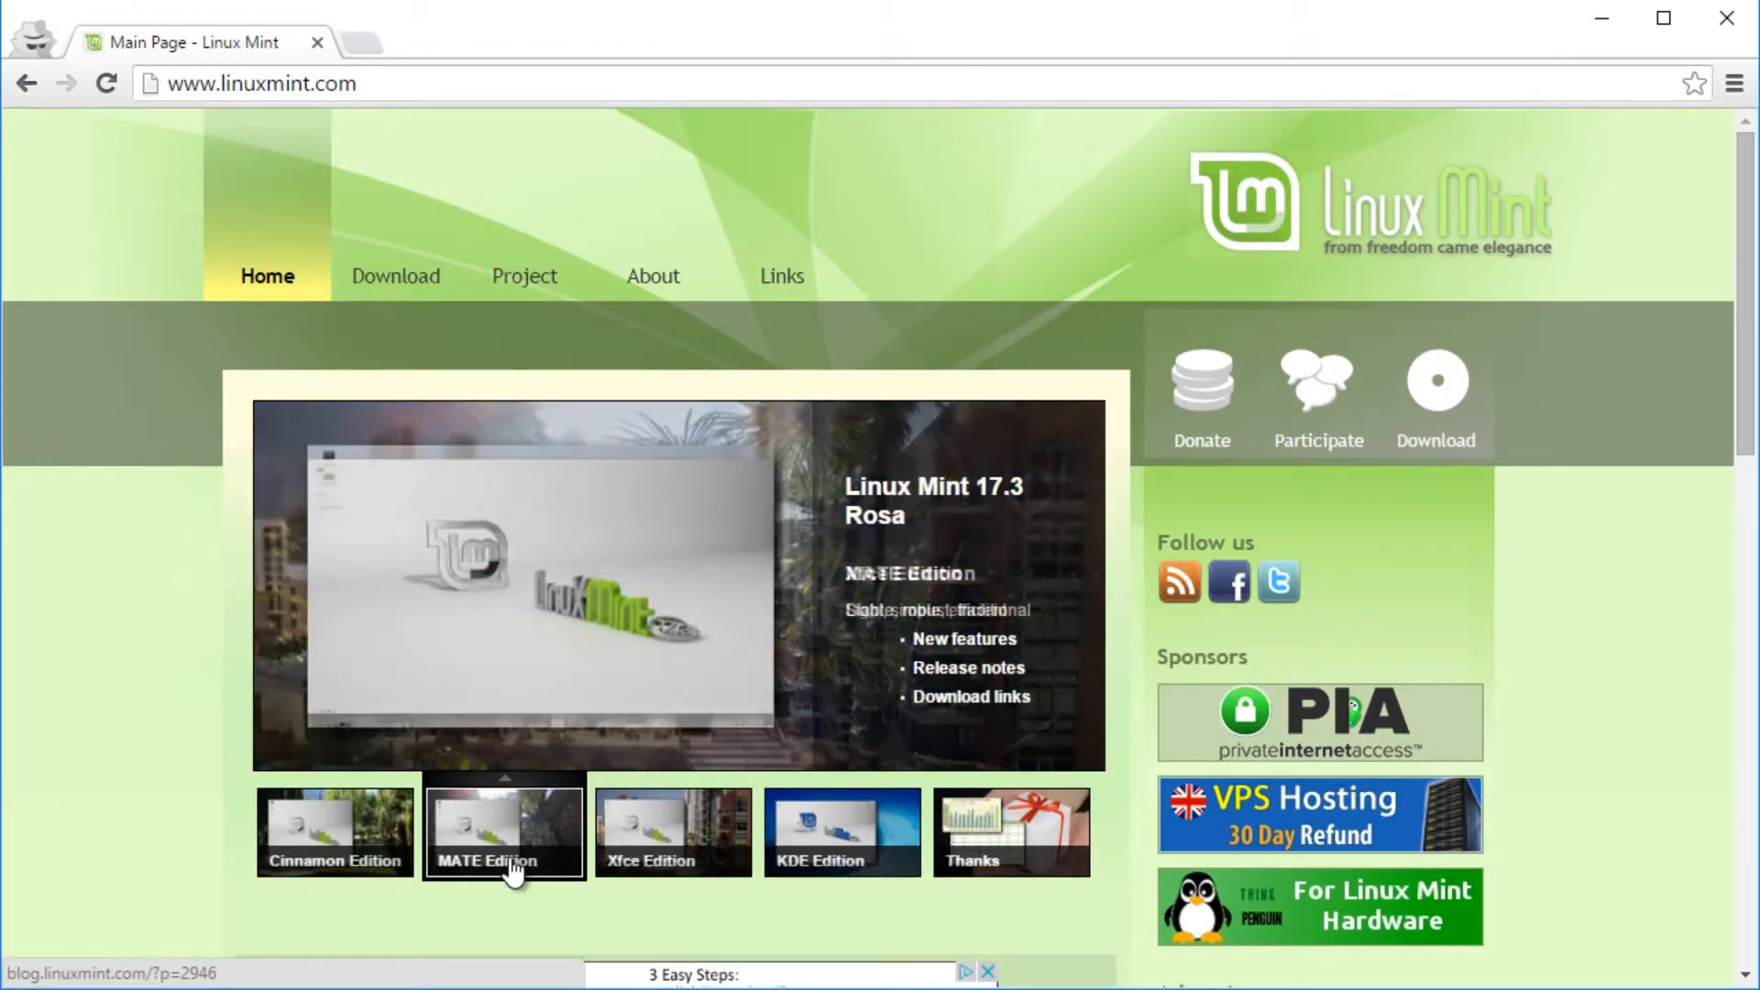
{"action": "mouse_move", "coordinate": [639, 866]}
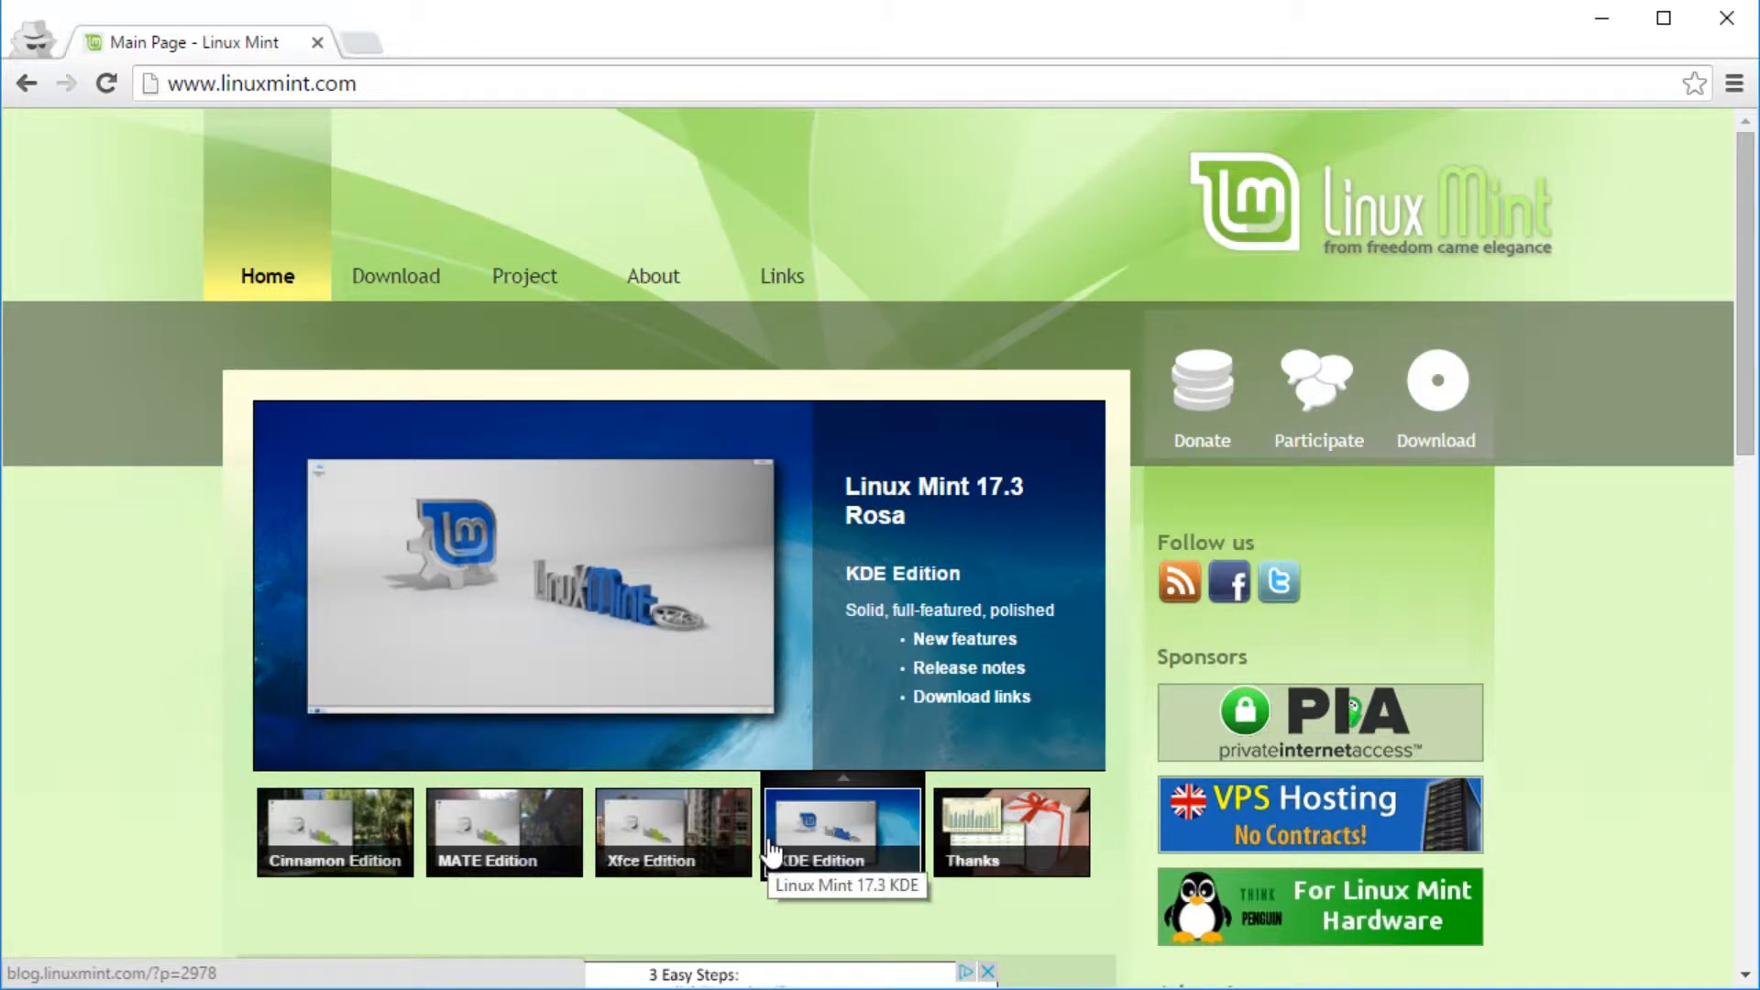
{"action": "mouse_move", "coordinate": [280, 834]}
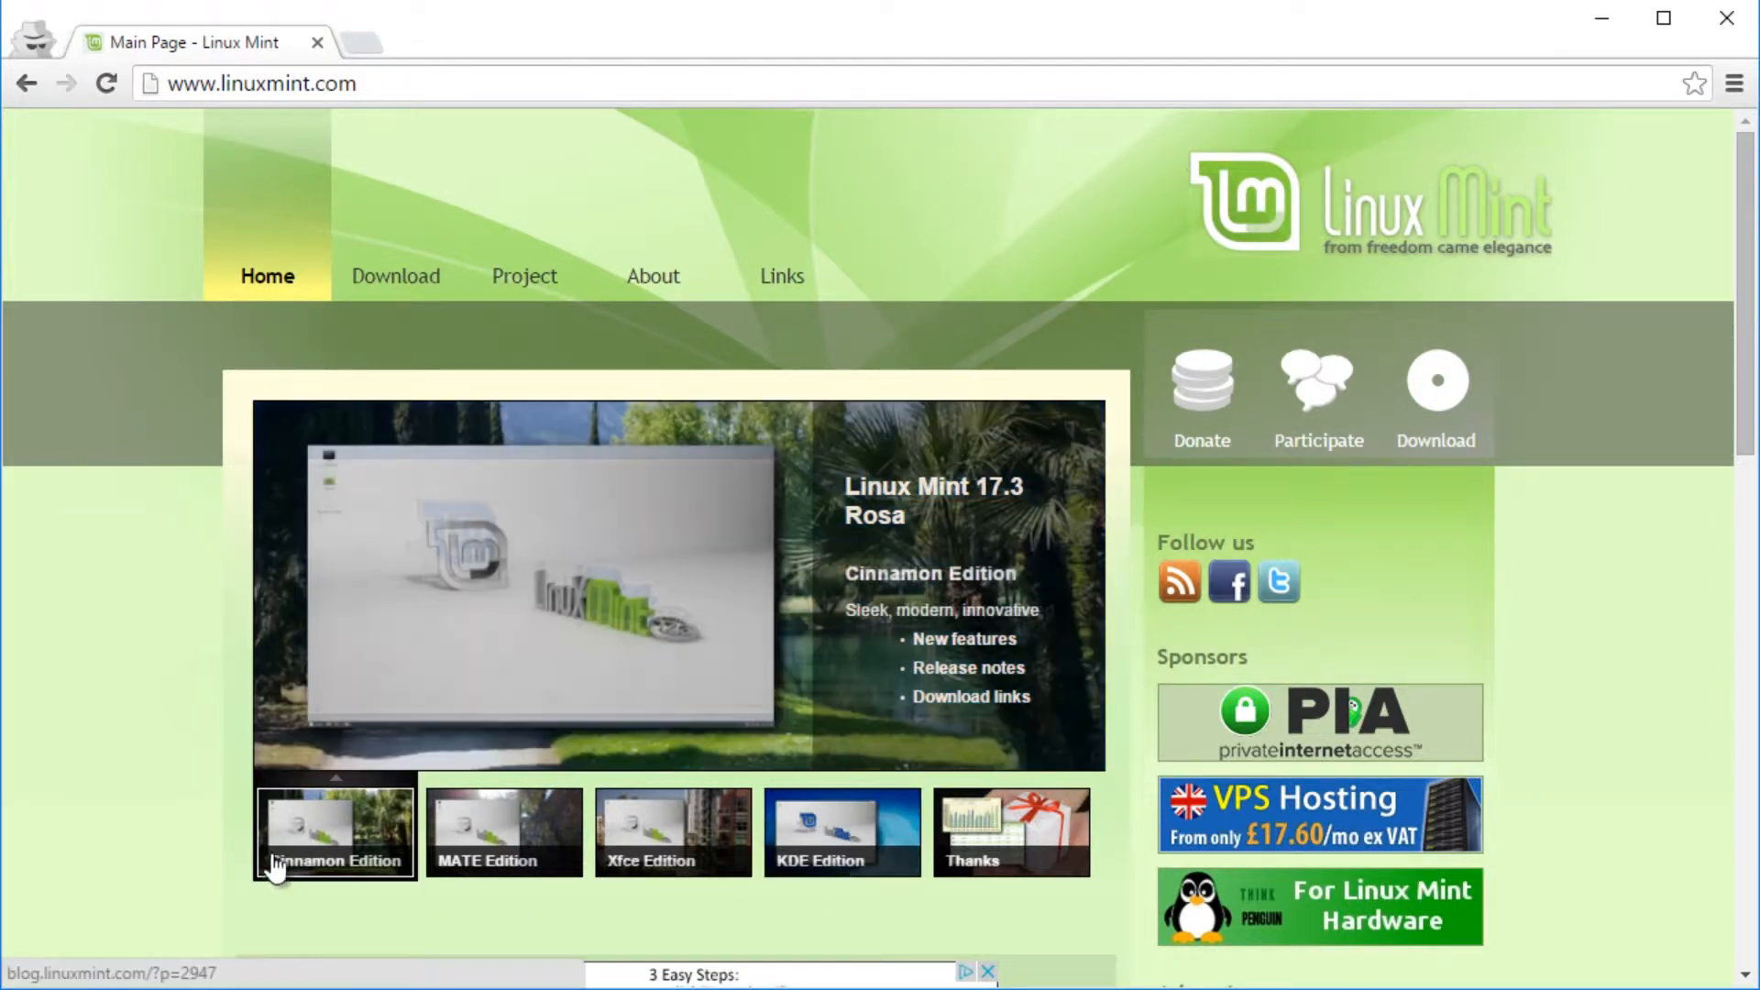
- Open the Cinnamon edition page and download the 64-bit ISO from the Bytemark Hosting mirror
{"action": "left_click", "coordinate": [339, 827]}
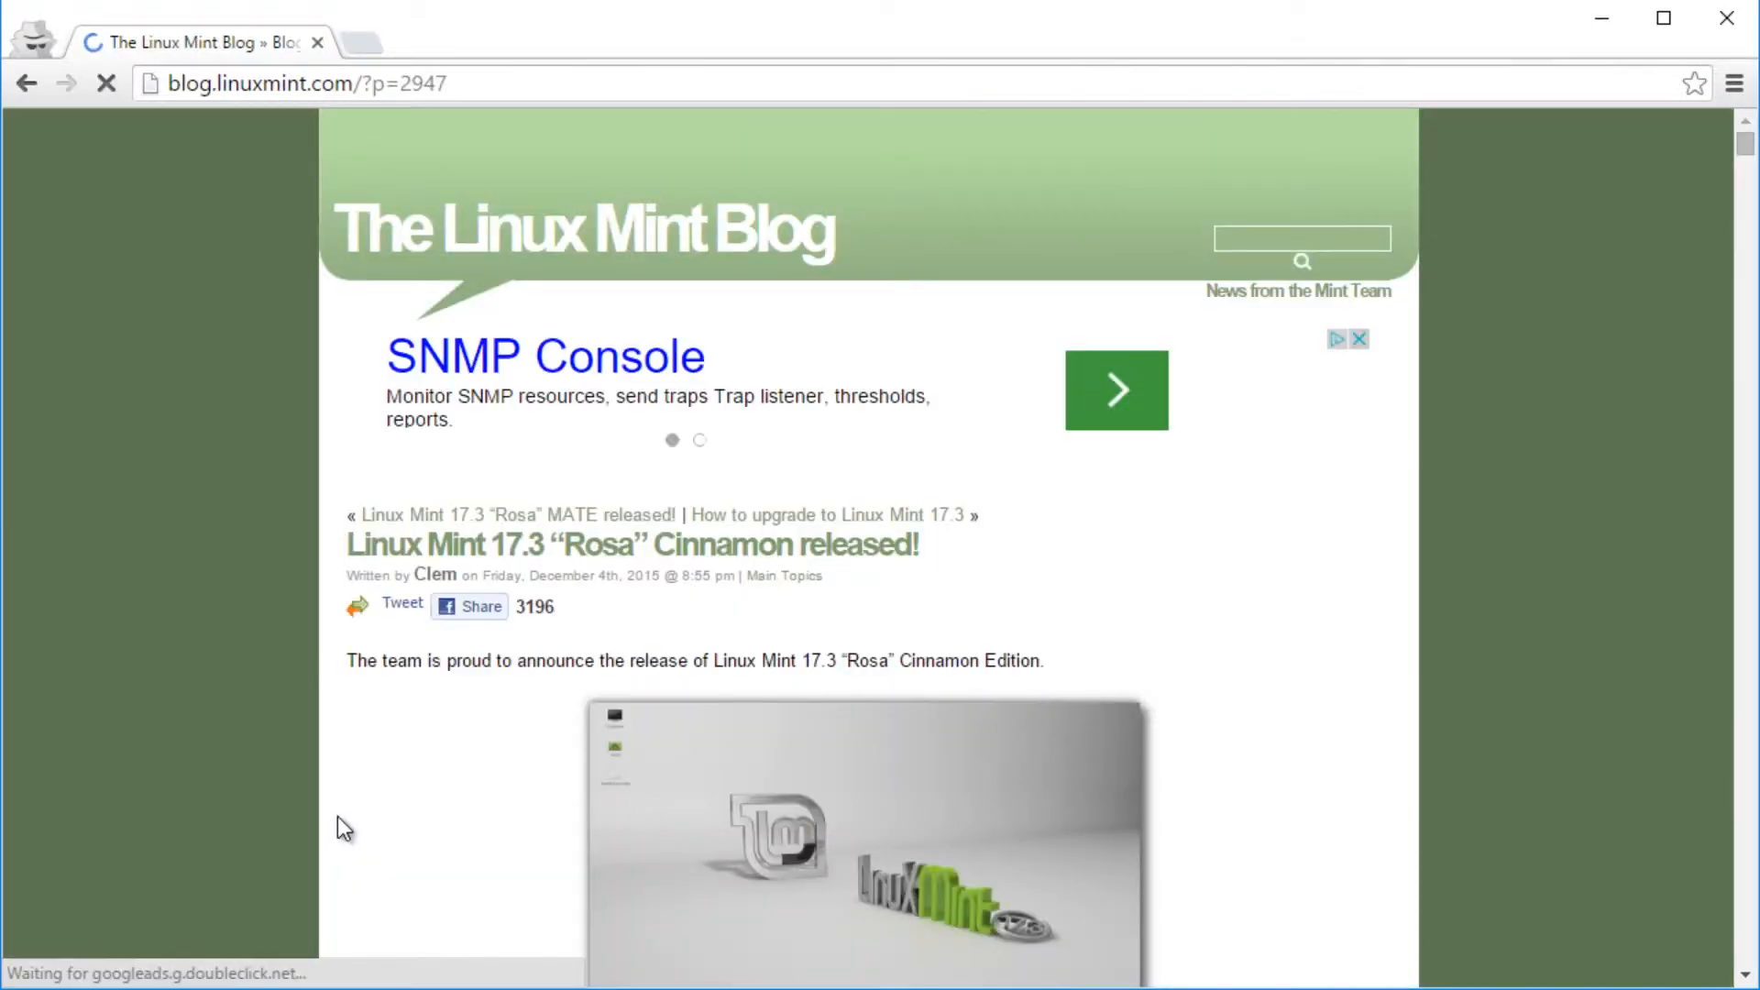
{"action": "scroll", "coordinate": [419, 761], "scroll_direction": "down", "scroll_amount": 20}
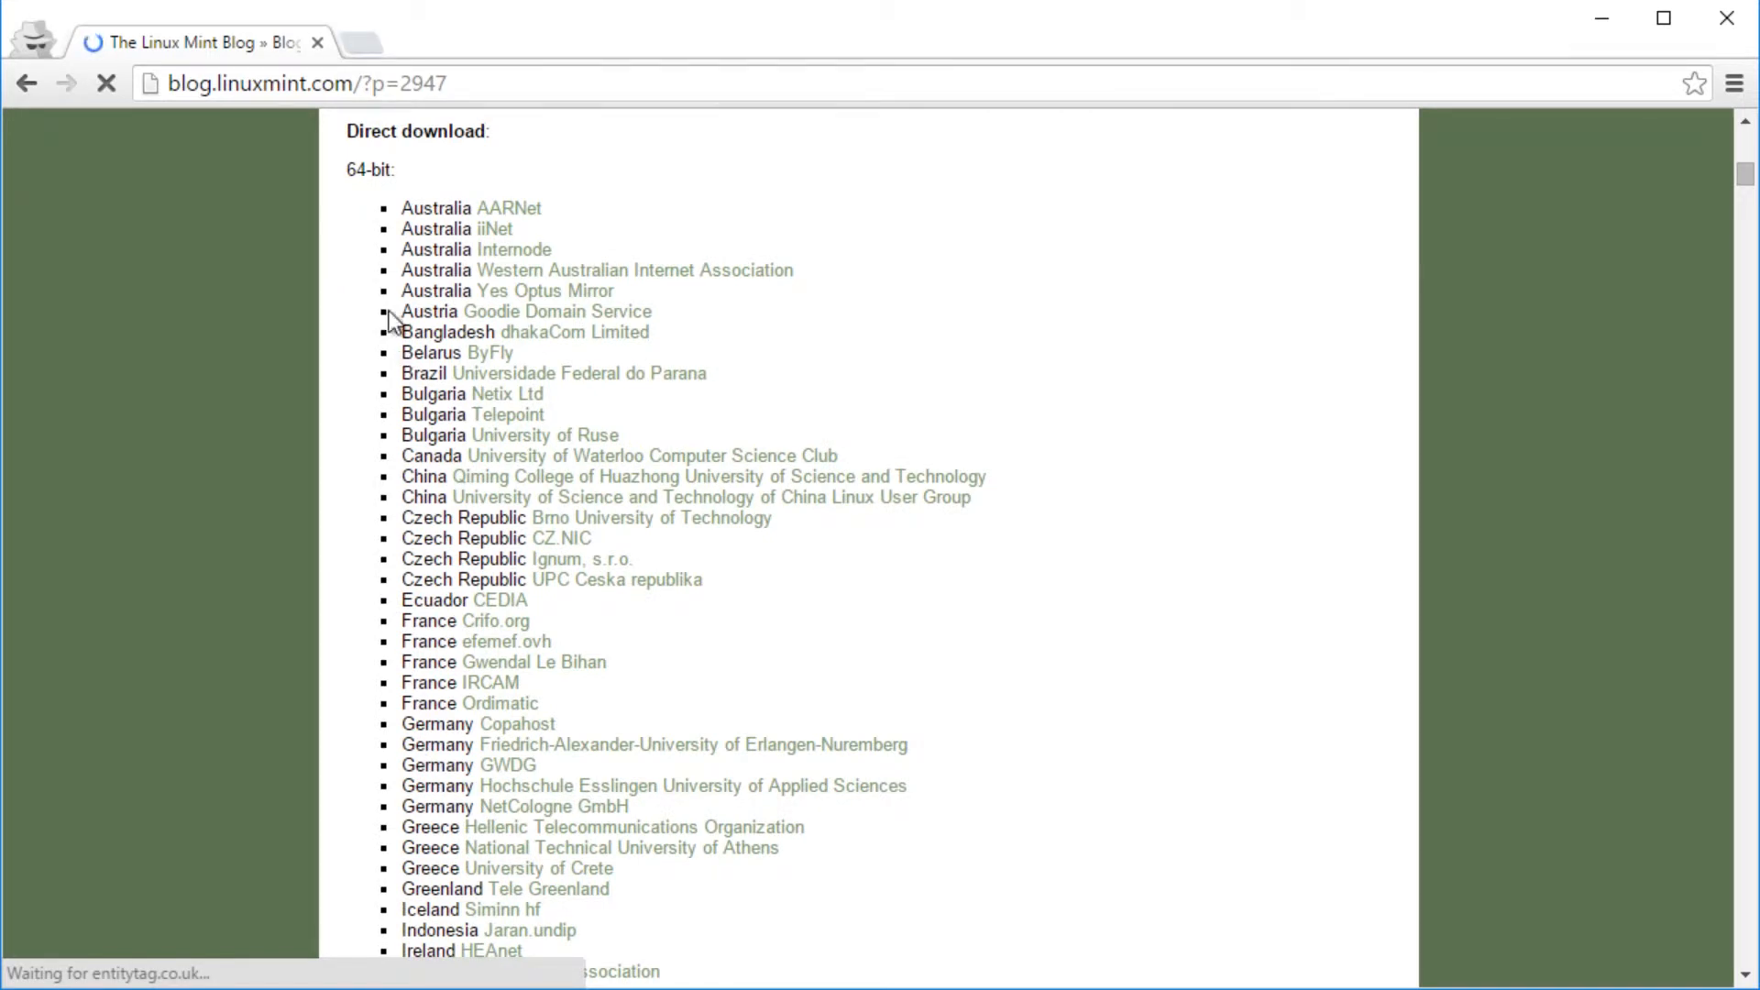
{"action": "left_click_drag", "start_coordinate": [349, 169], "coordinate": [399, 169]}
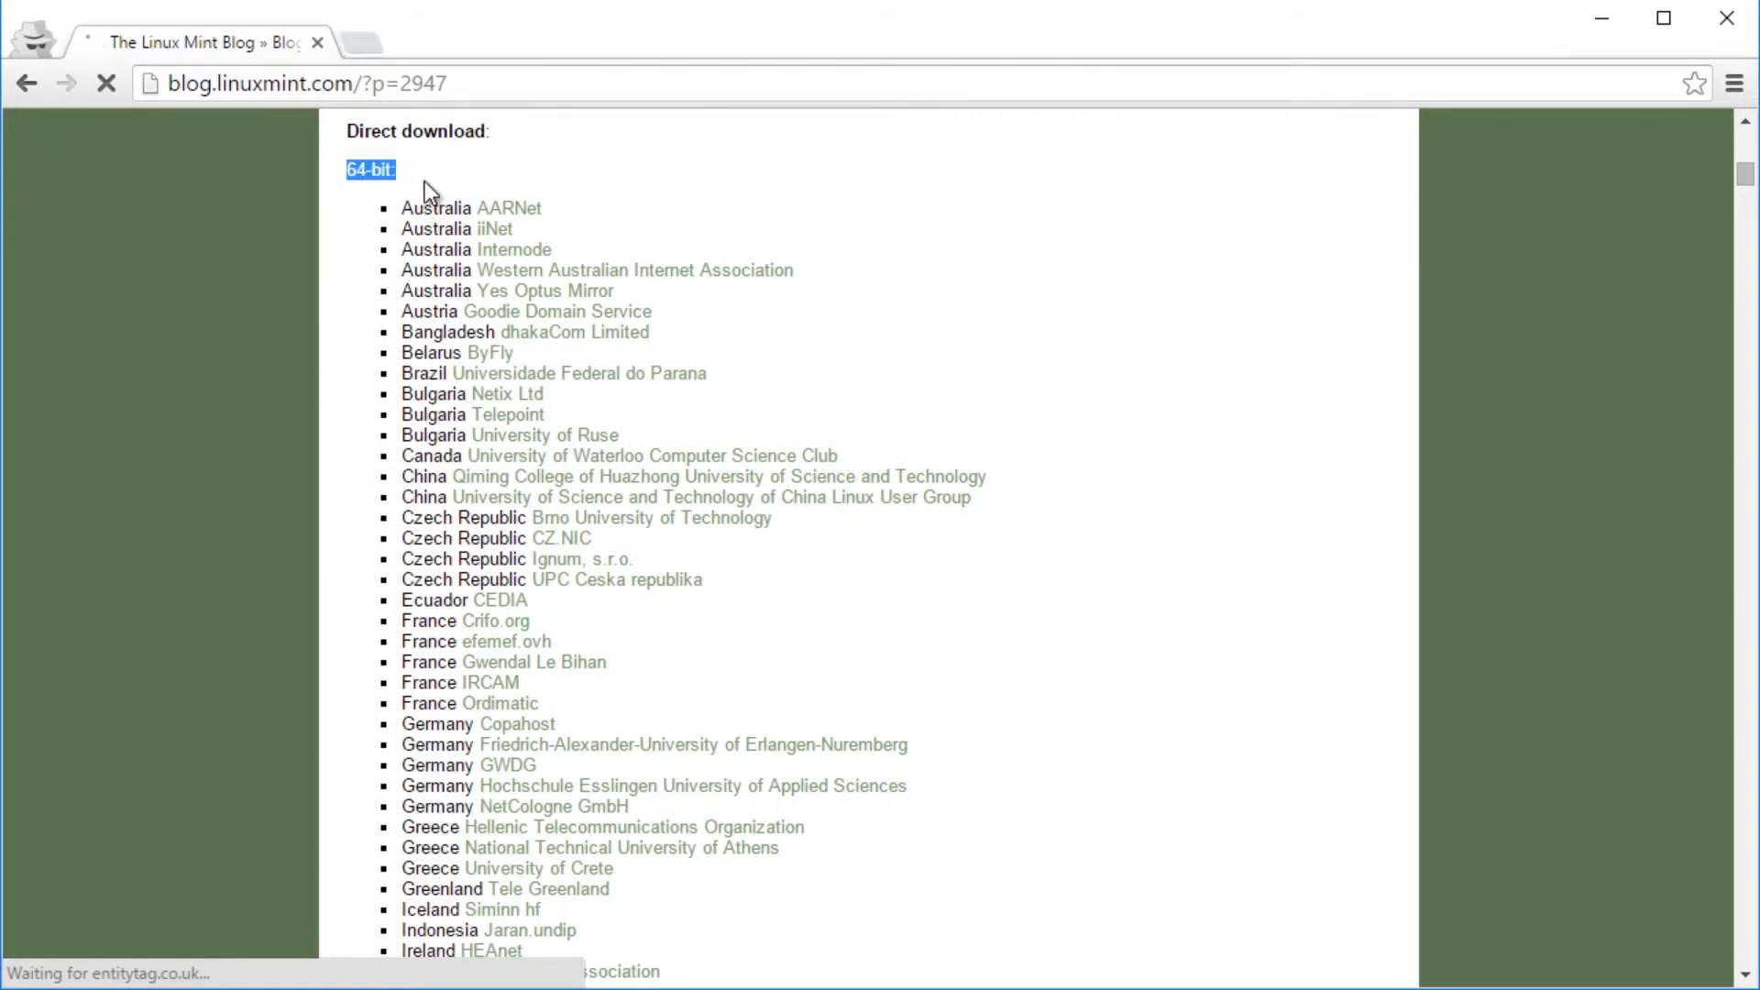
{"action": "scroll", "coordinate": [590, 724], "scroll_direction": "down", "scroll_amount": 5}
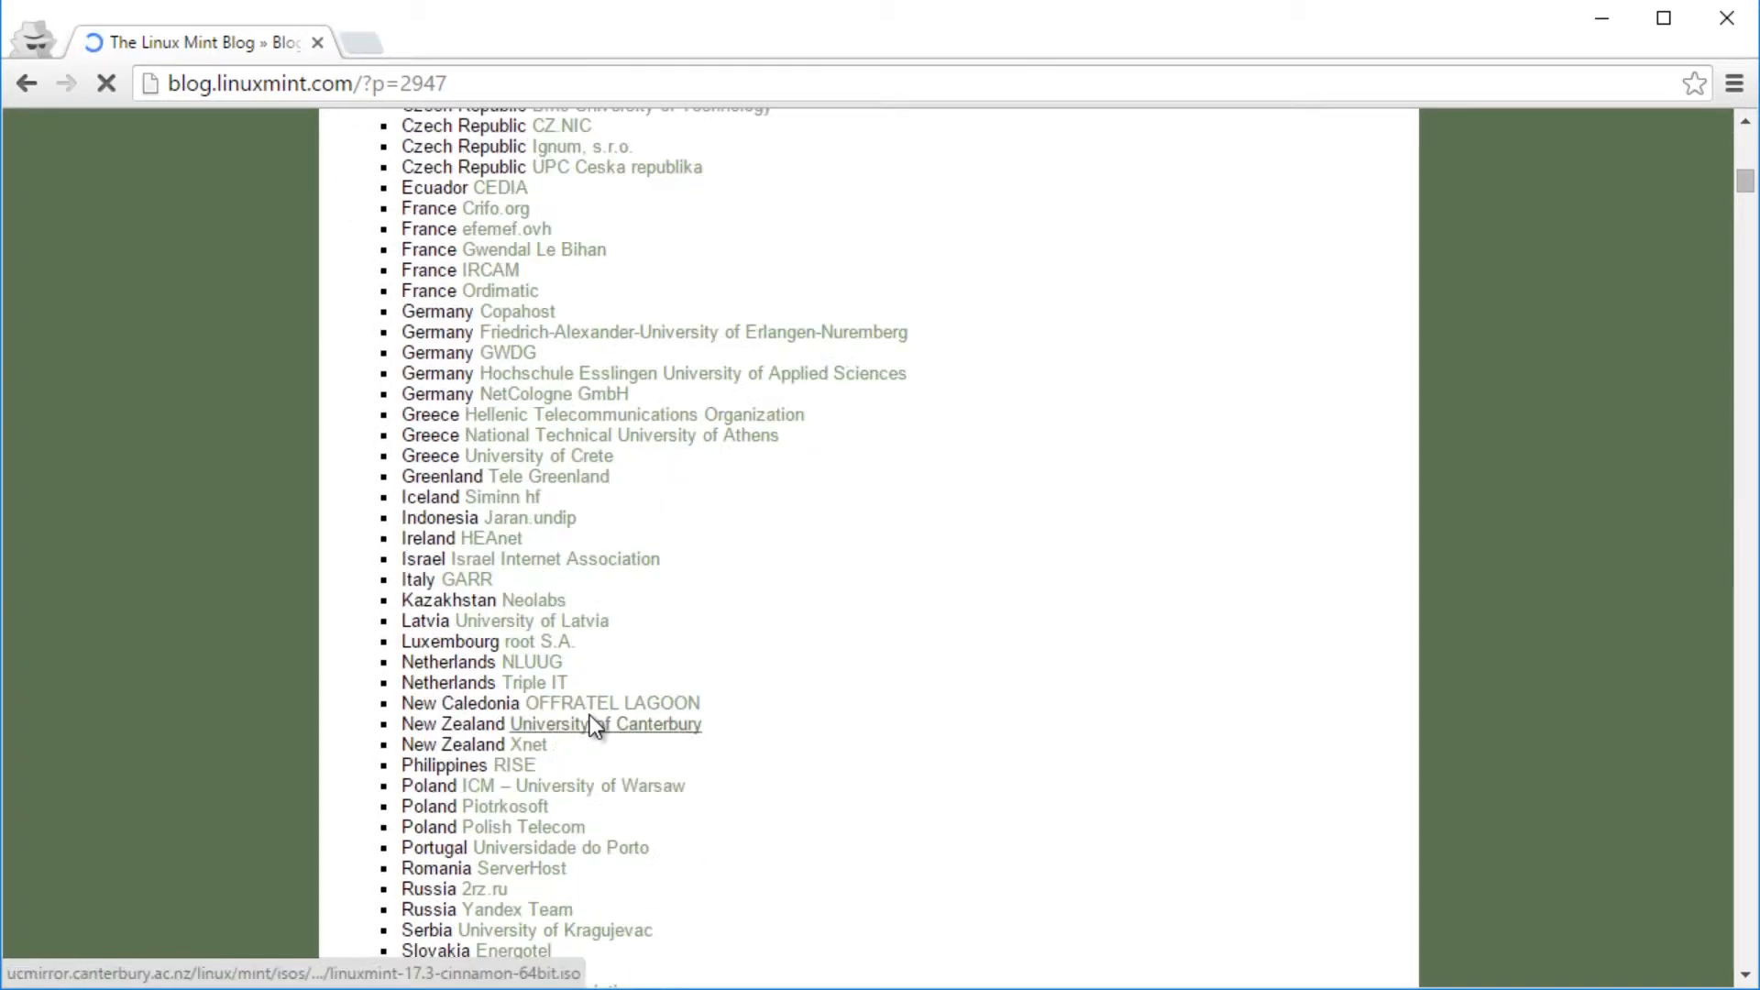
{"action": "scroll", "coordinate": [593, 726], "scroll_direction": "down", "scroll_amount": 5}
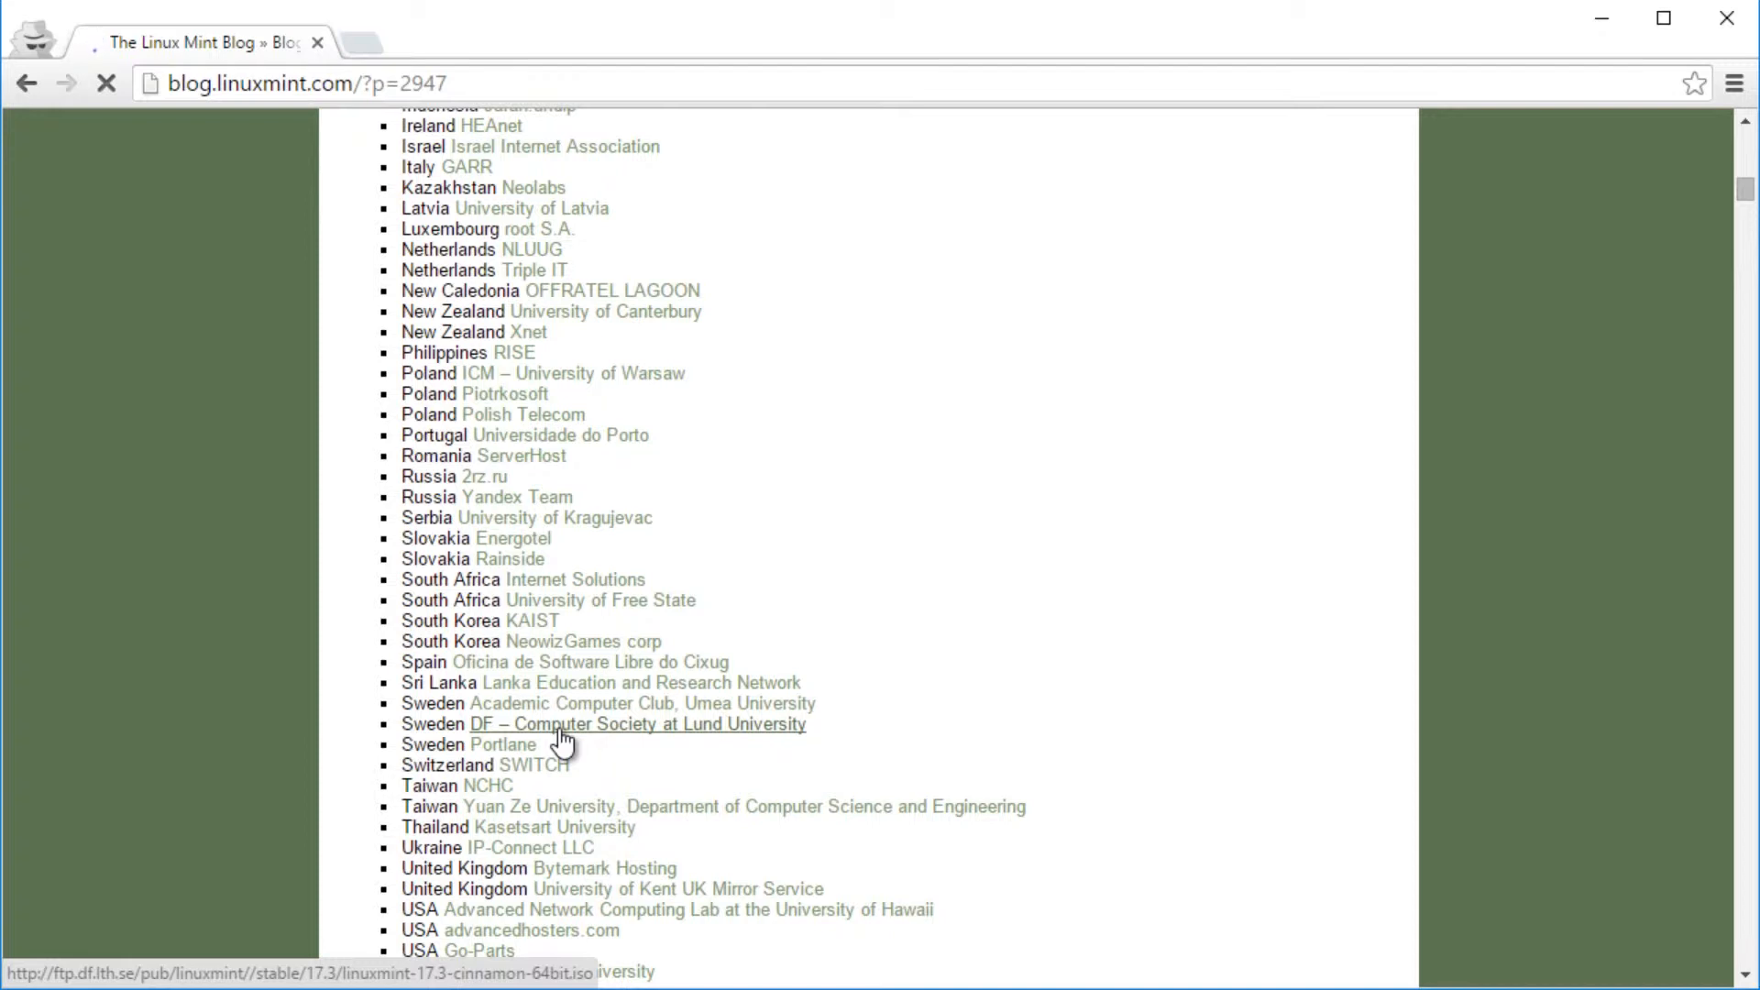
{"action": "left_click", "coordinate": [578, 875]}
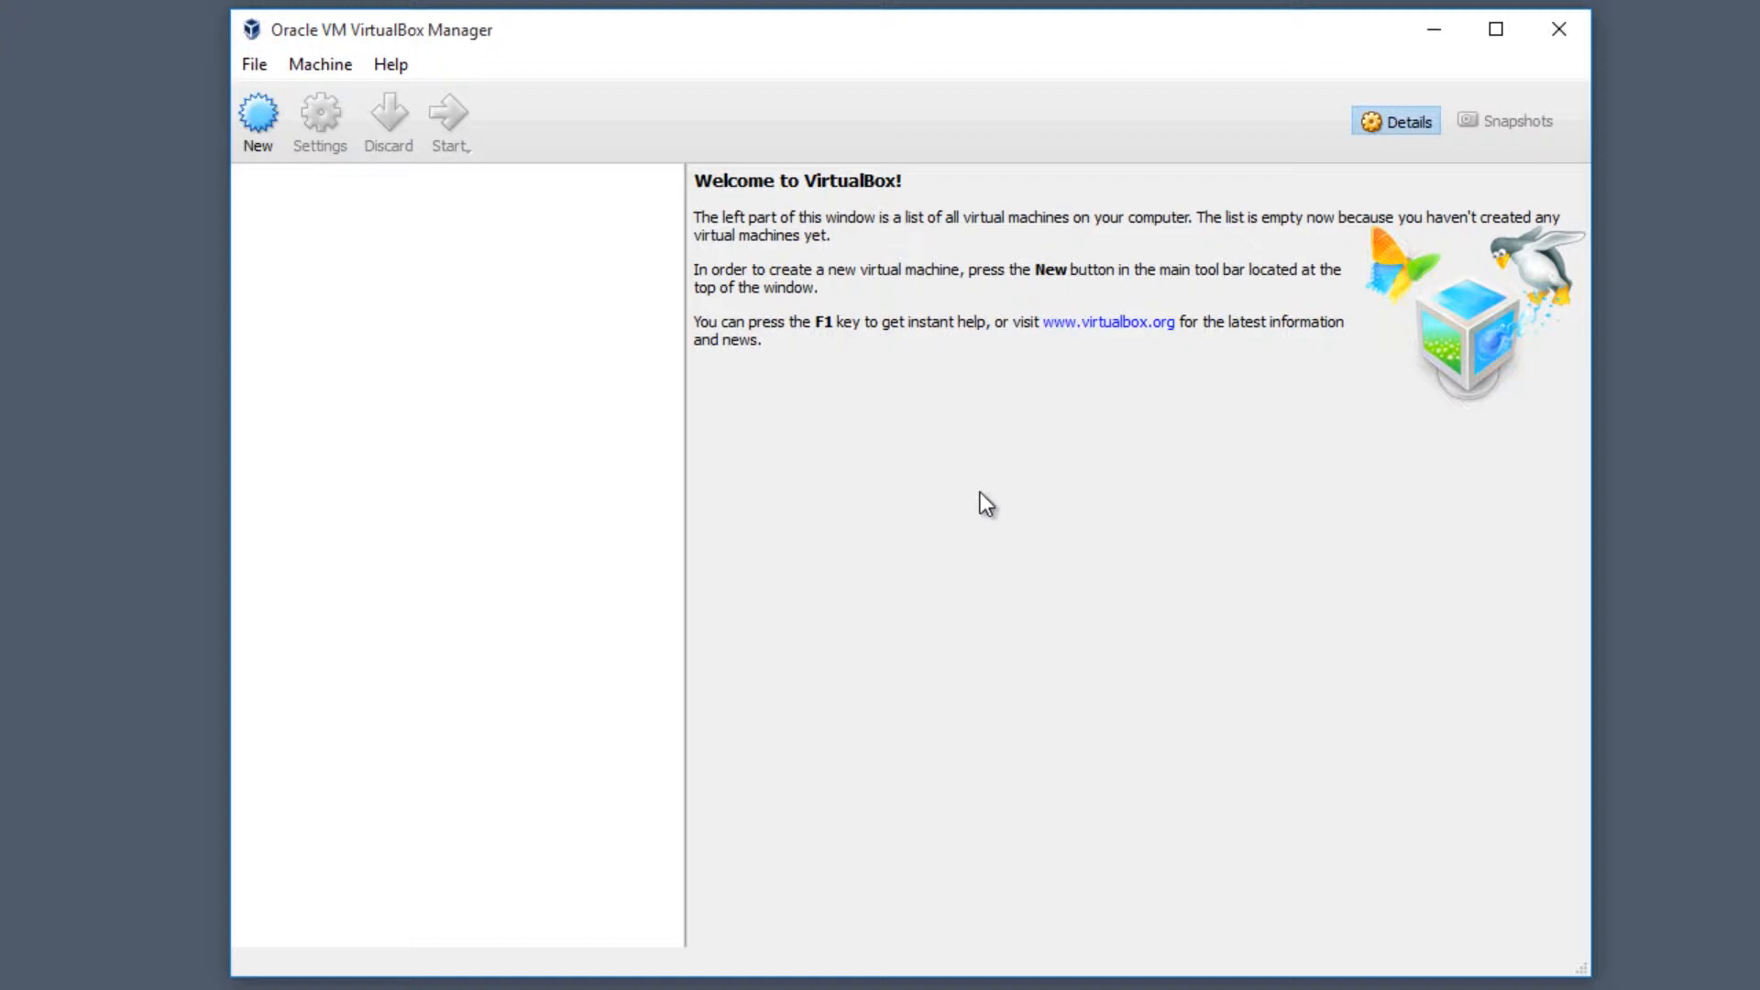
- Create a new VM named 'Linux Mint', type Linux, version Linux 2.6 / 3.x / 4.x (64-bit)
{"action": "left_click", "coordinate": [255, 117]}
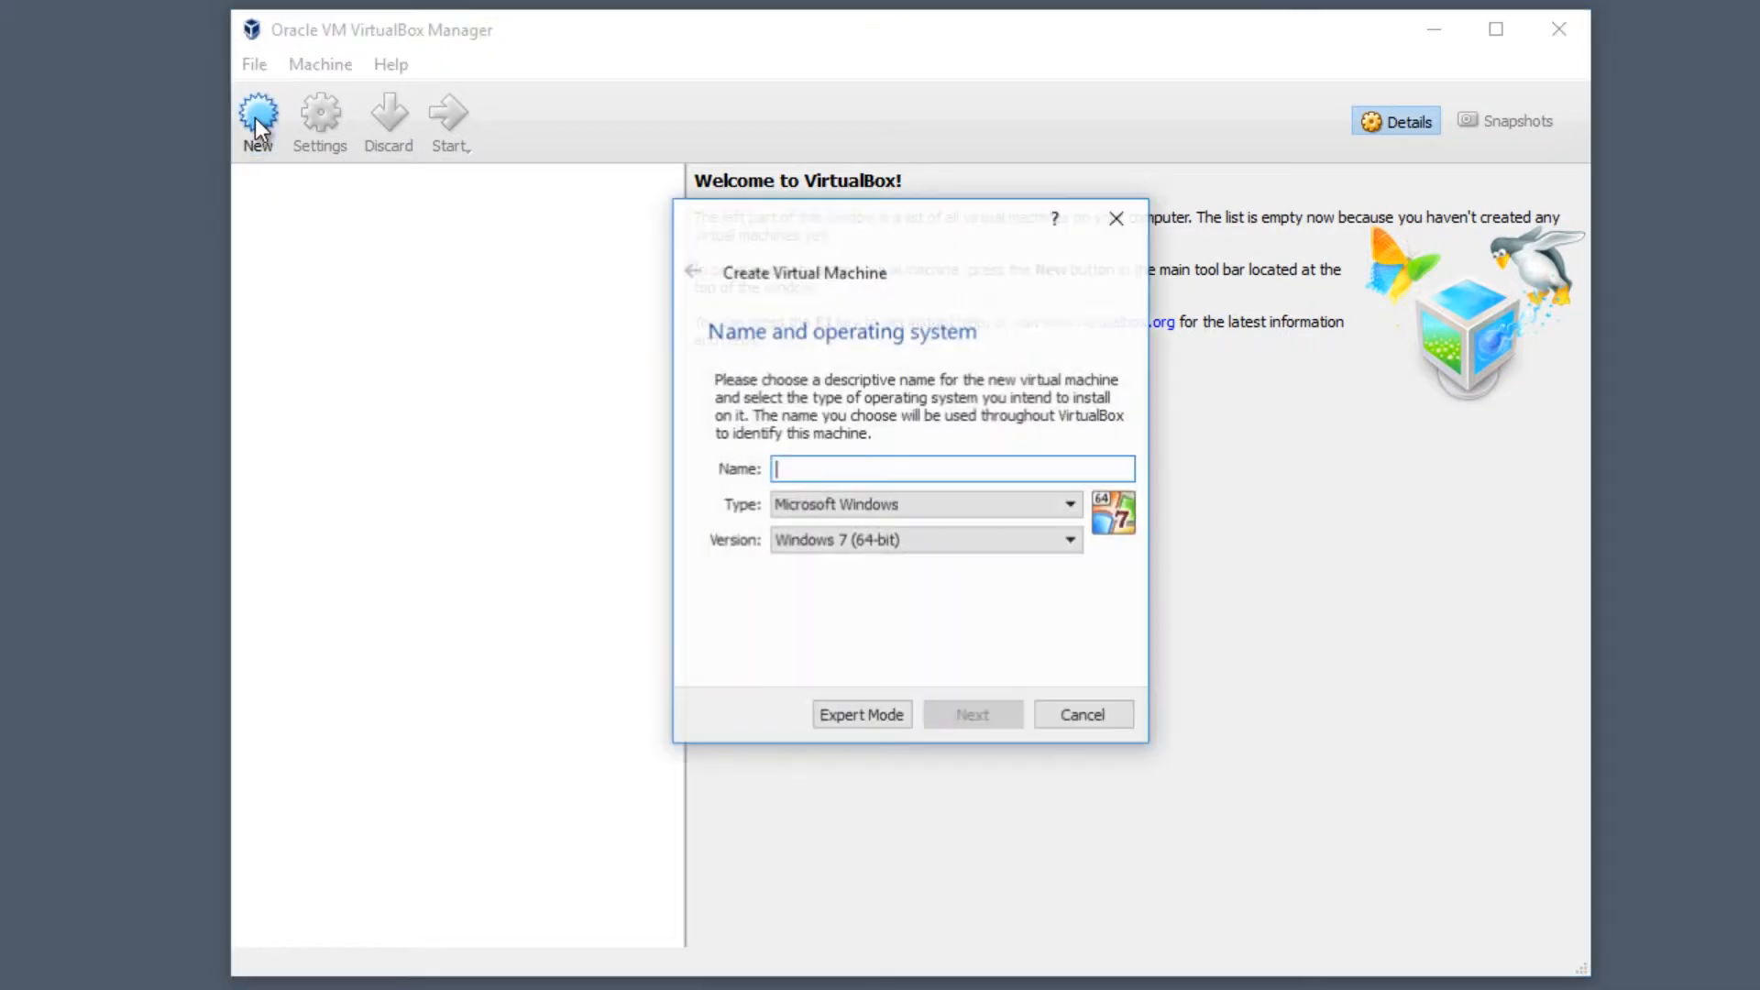
{"action": "type", "text": "l"}
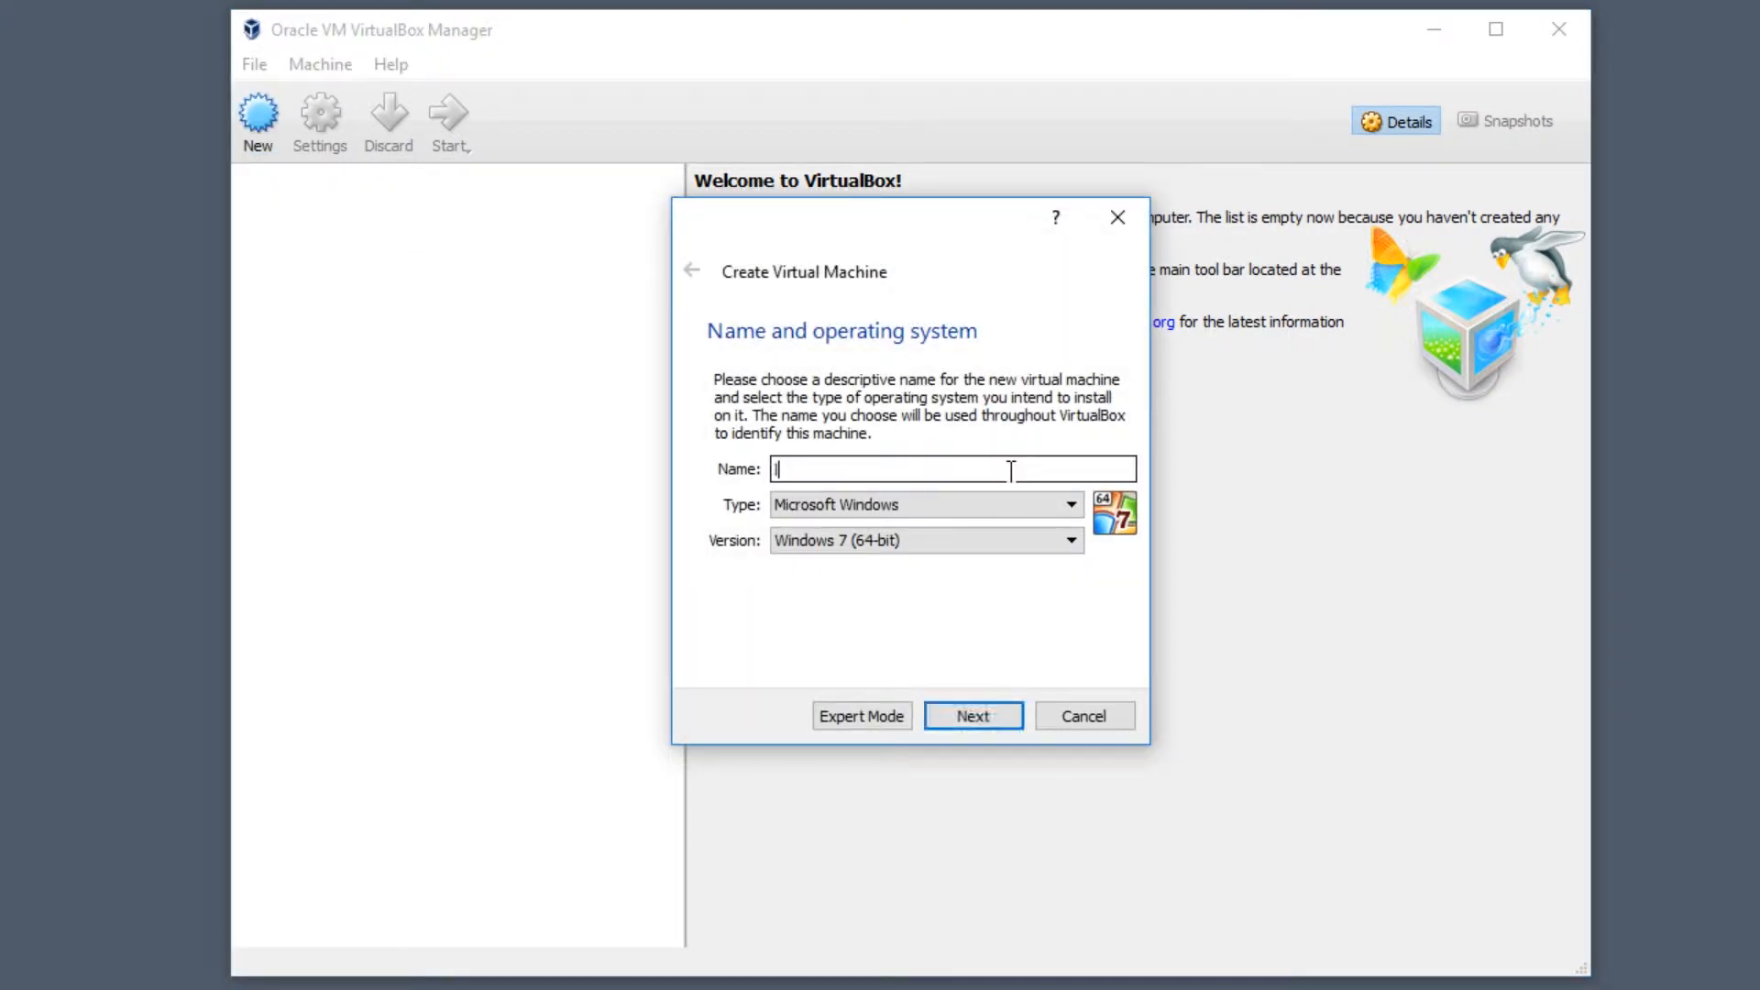
{"action": "type", "text": "inux Mint"}
{"action": "key", "text": "BackSpace"}
{"action": "key", "text": "BackSpace"}
{"action": "key", "text": "BackSpace"}
{"action": "key", "text": "BackSpace"}
{"action": "key", "text": "BackSpace"}
{"action": "key", "text": "BackSpace"}
{"action": "key", "text": "BackSpace"}
{"action": "key", "text": "BackSpace"}
{"action": "key", "text": "BackSpace"}
{"action": "key", "text": "BackSpace"}
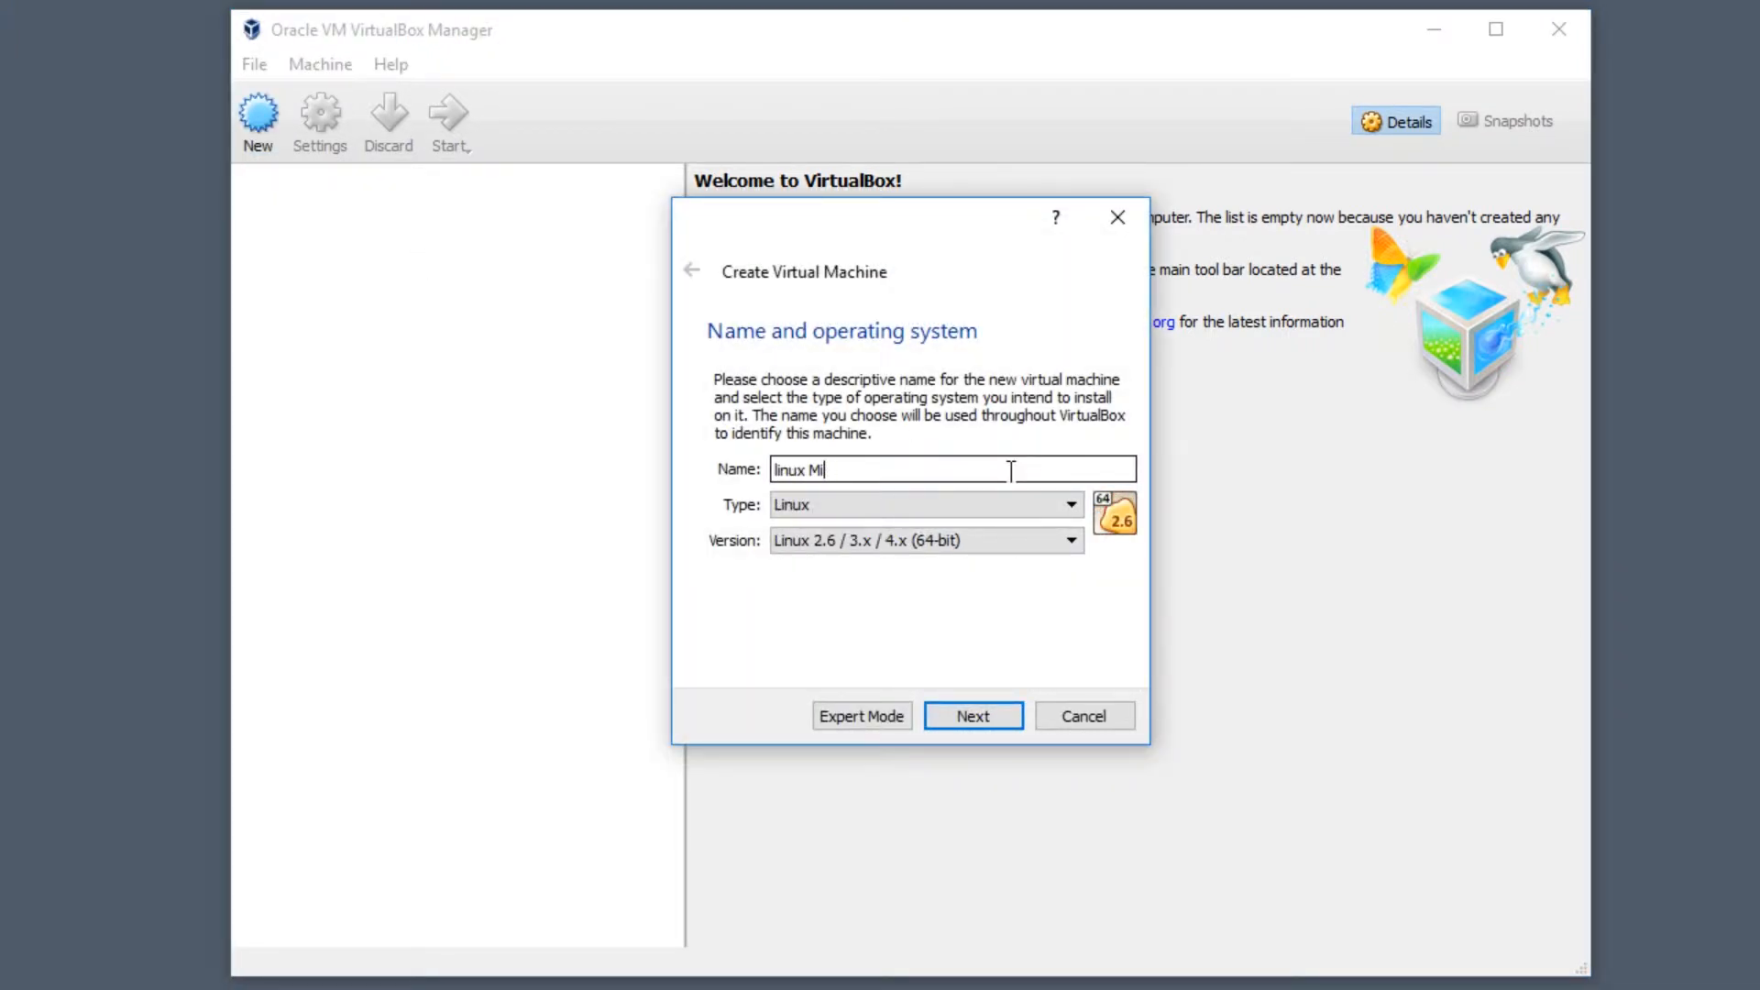
{"action": "type", "text": "Linux Mint"}
{"action": "left_click", "coordinate": [1052, 507]}
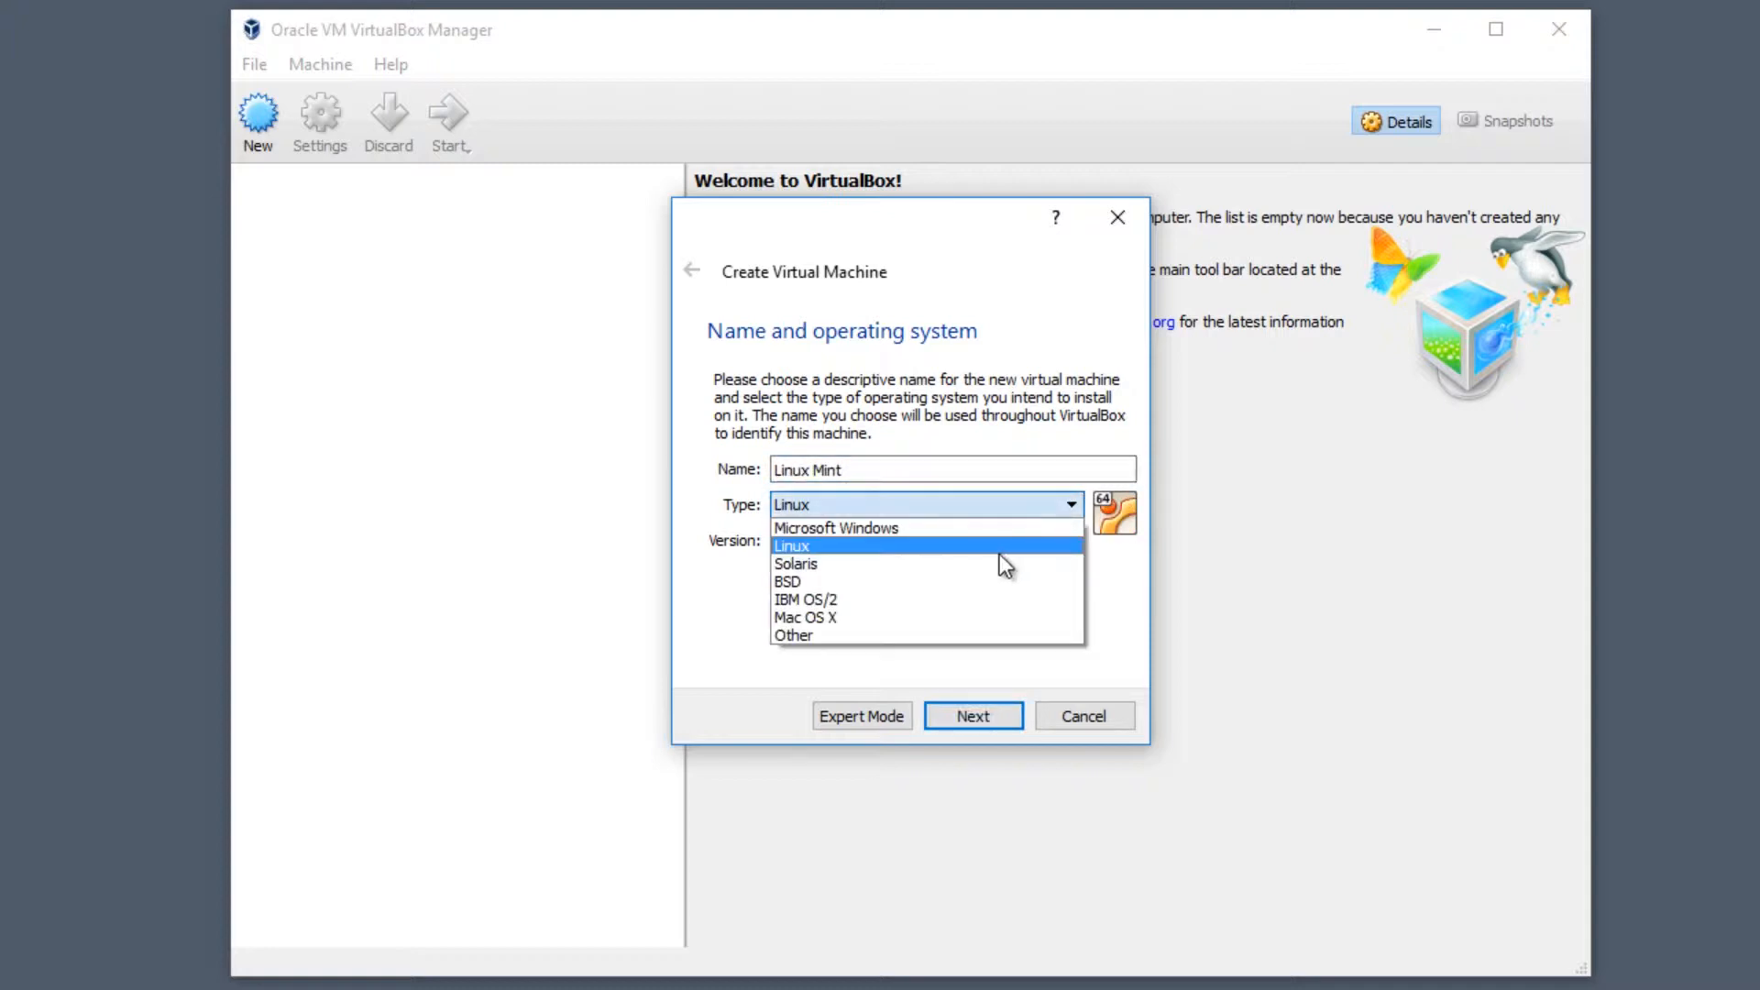
{"action": "left_click", "coordinate": [998, 550]}
{"action": "left_click", "coordinate": [993, 539]}
{"action": "left_click_drag", "start_coordinate": [1071, 658], "coordinate": [1074, 573]}
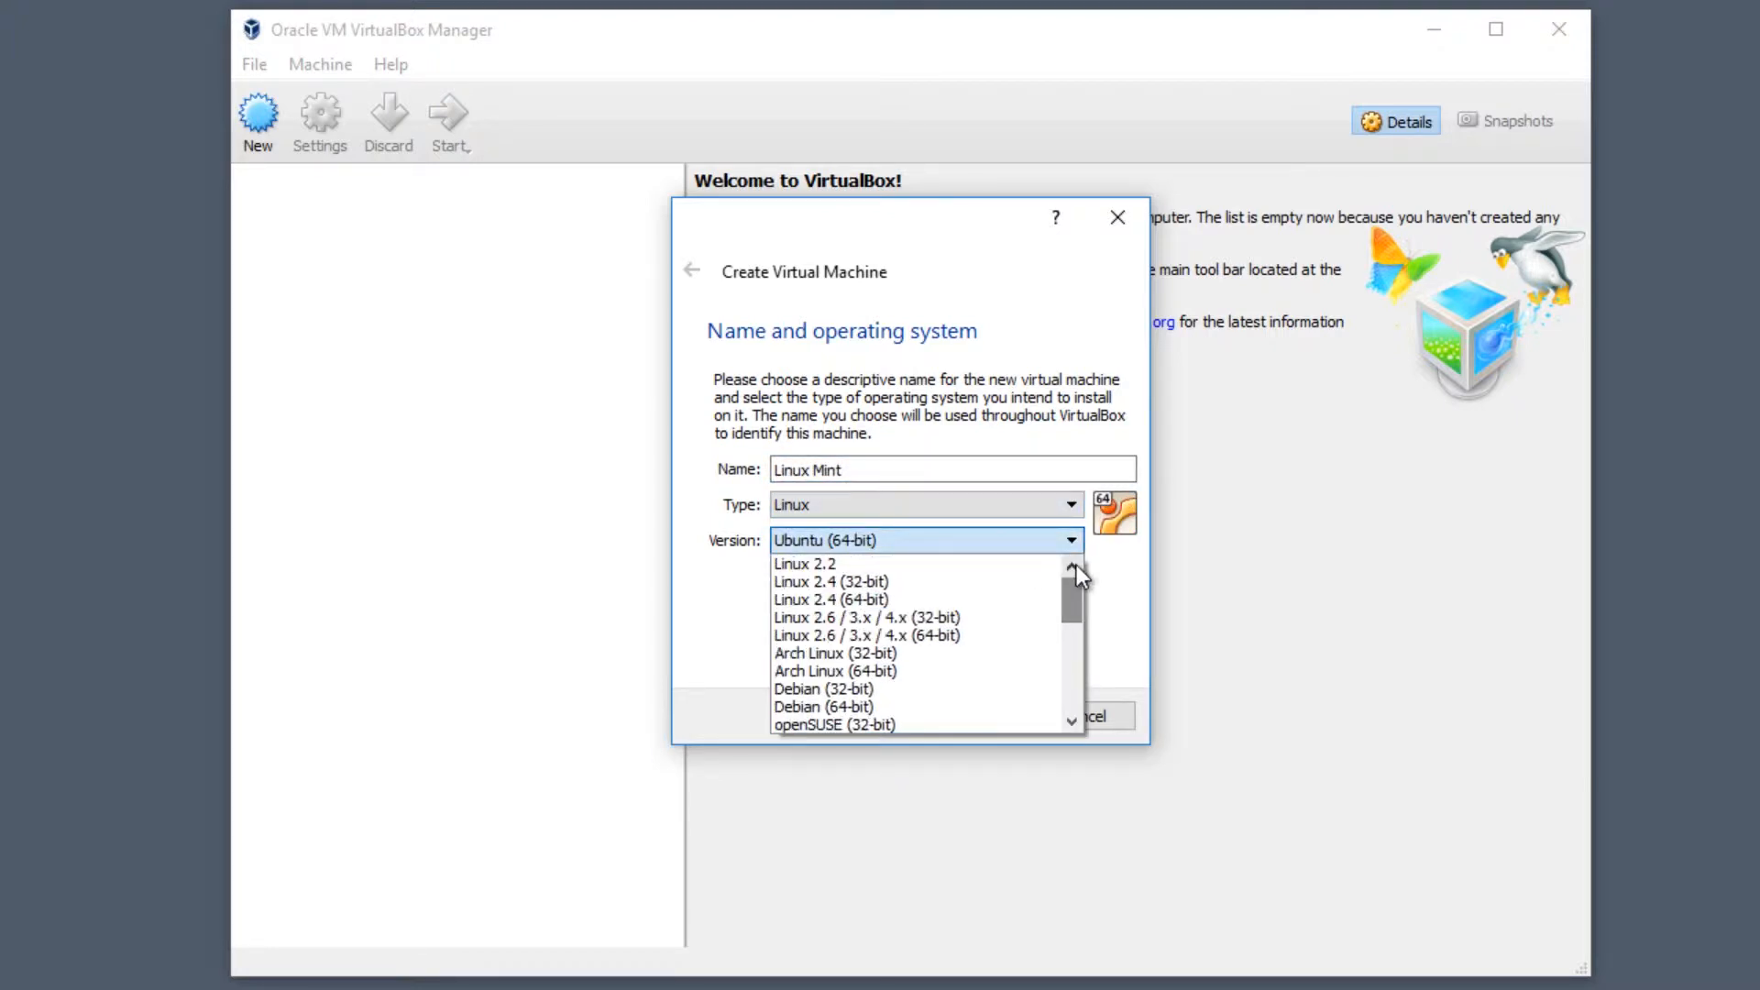
{"action": "left_click", "coordinate": [959, 634]}
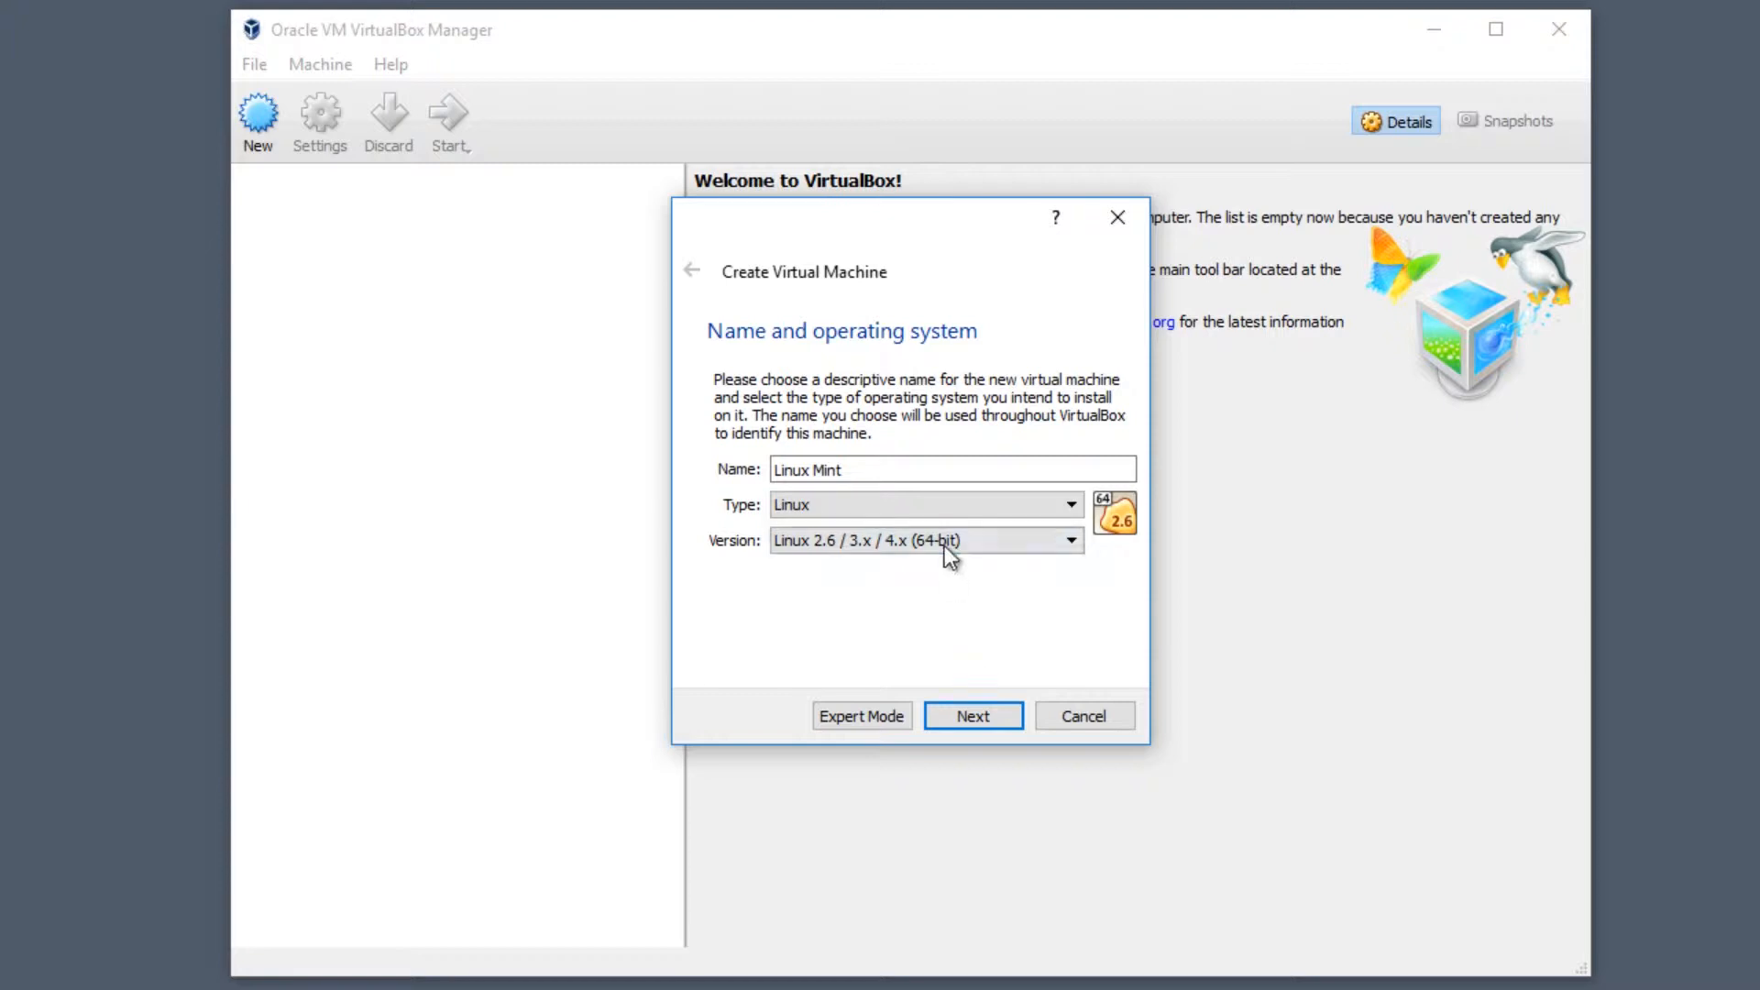
{"action": "left_click", "coordinate": [987, 711]}
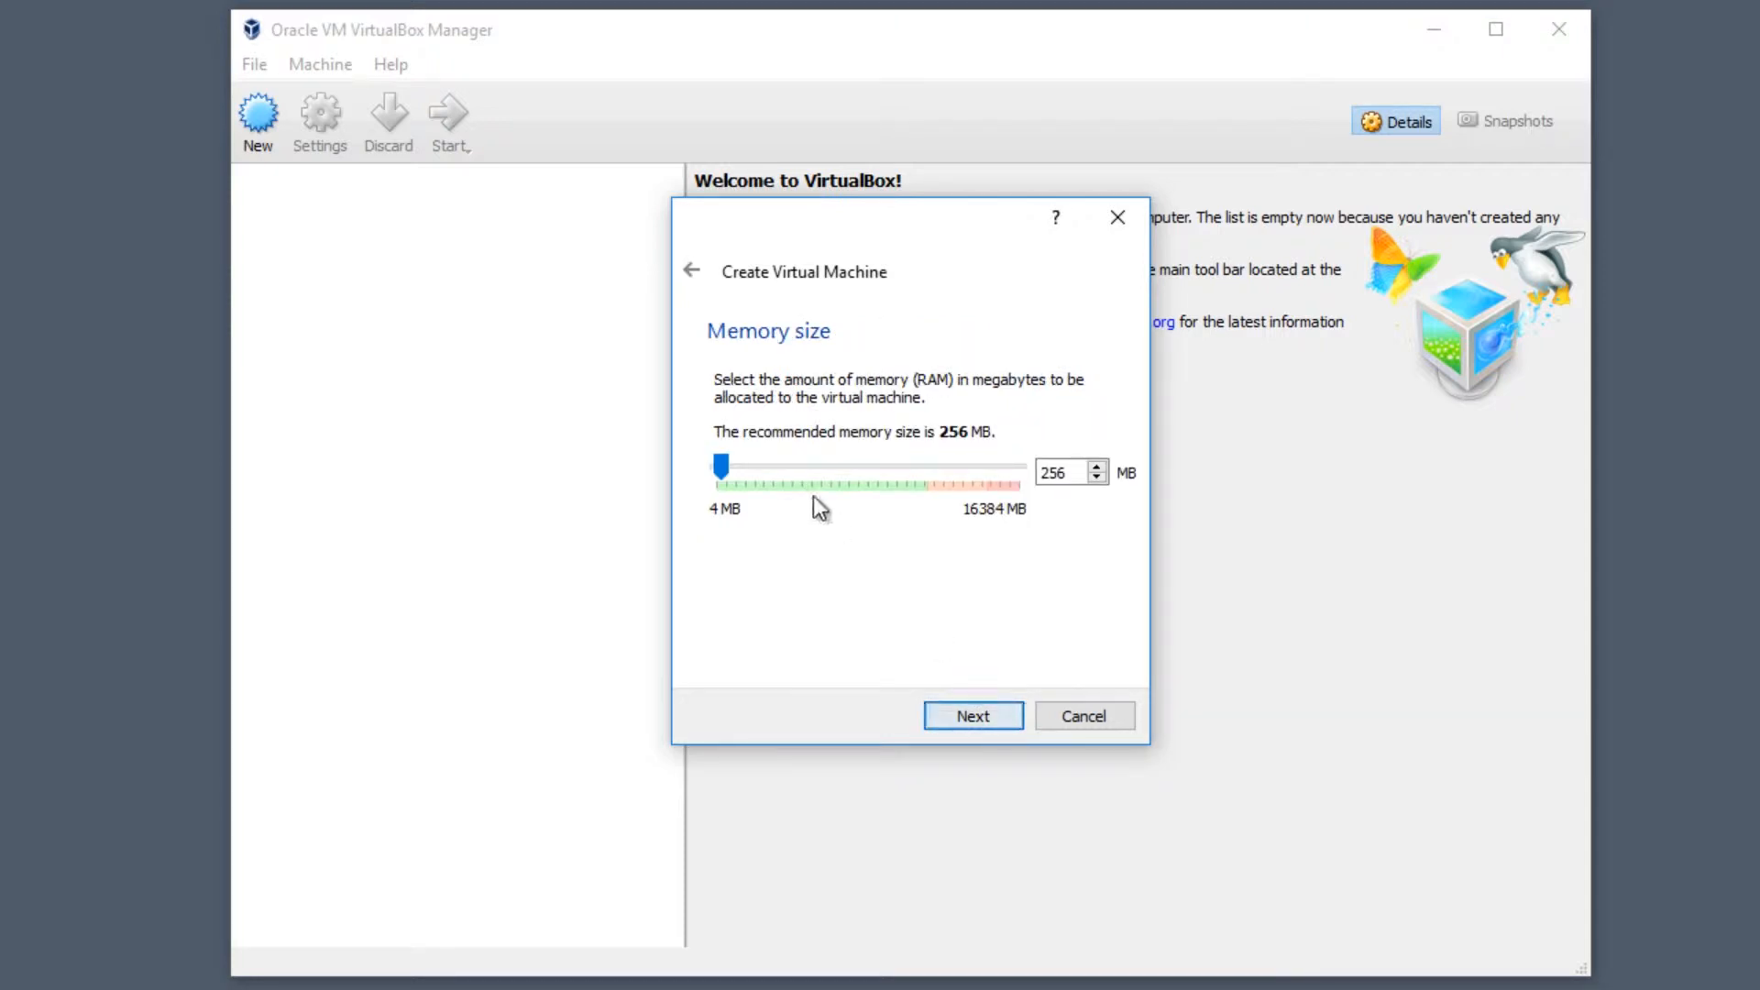
- Set the VM's memory to 4096 MB and continue to the hard disk page
{"action": "left_click_drag", "start_coordinate": [716, 466], "coordinate": [789, 474]}
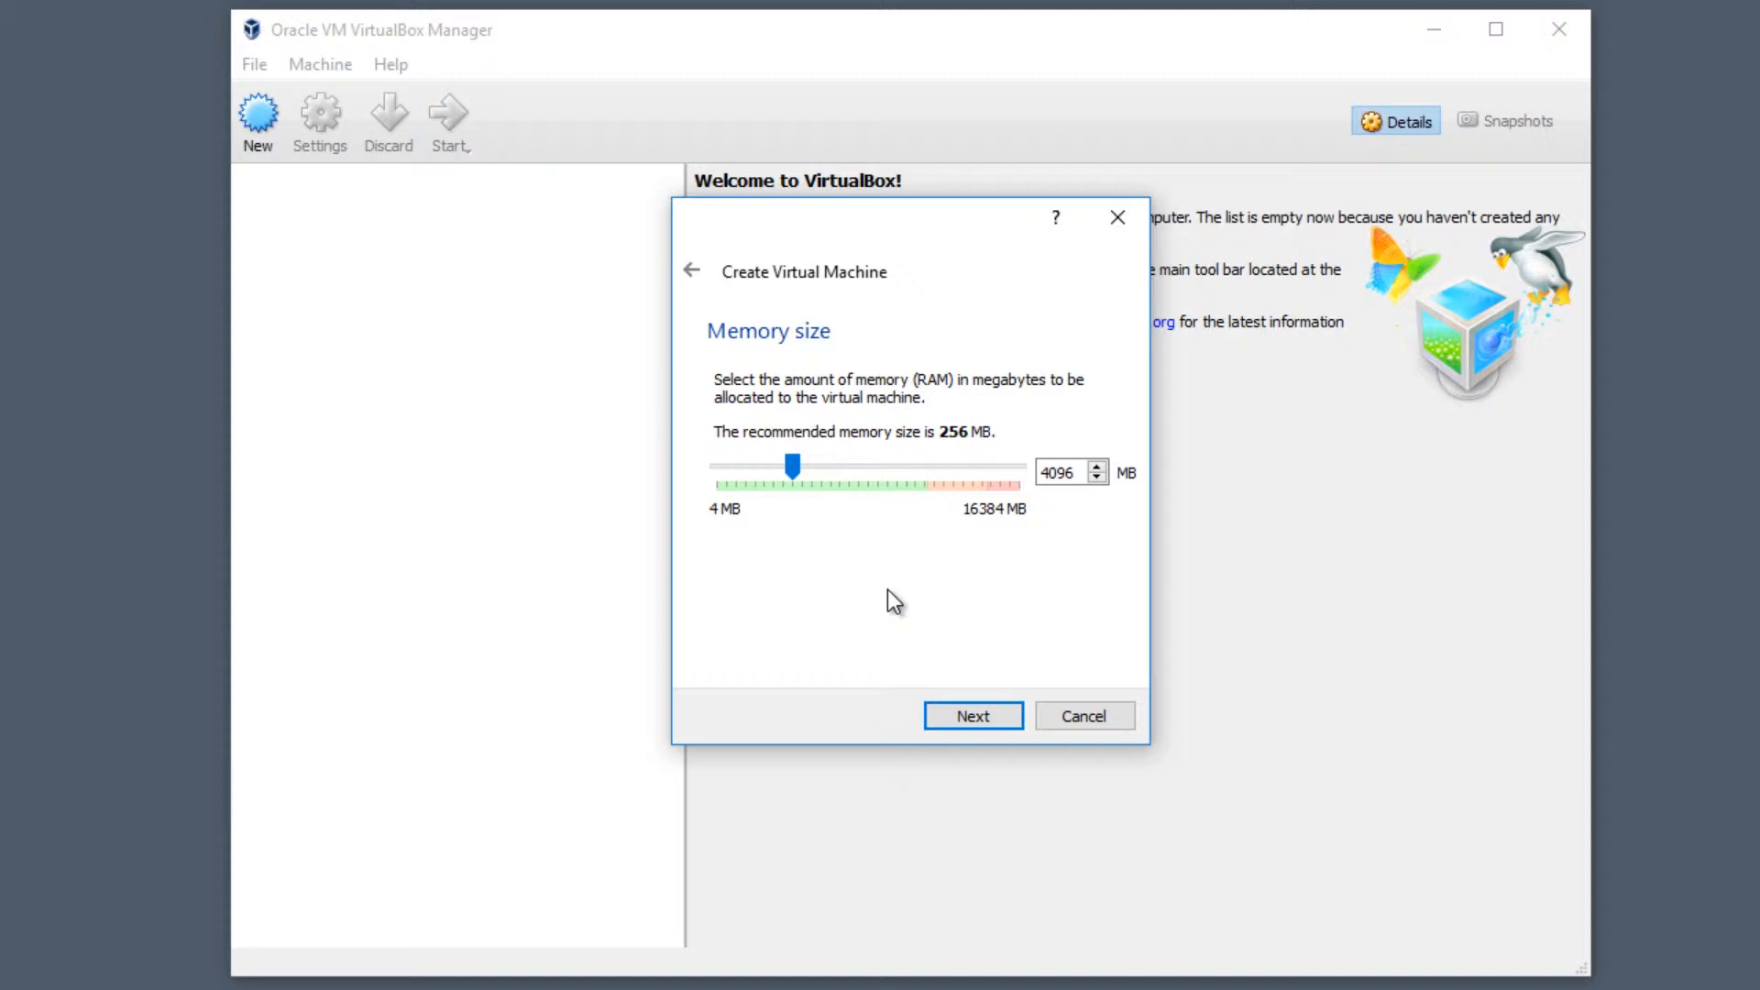
{"action": "left_click", "coordinate": [988, 717]}
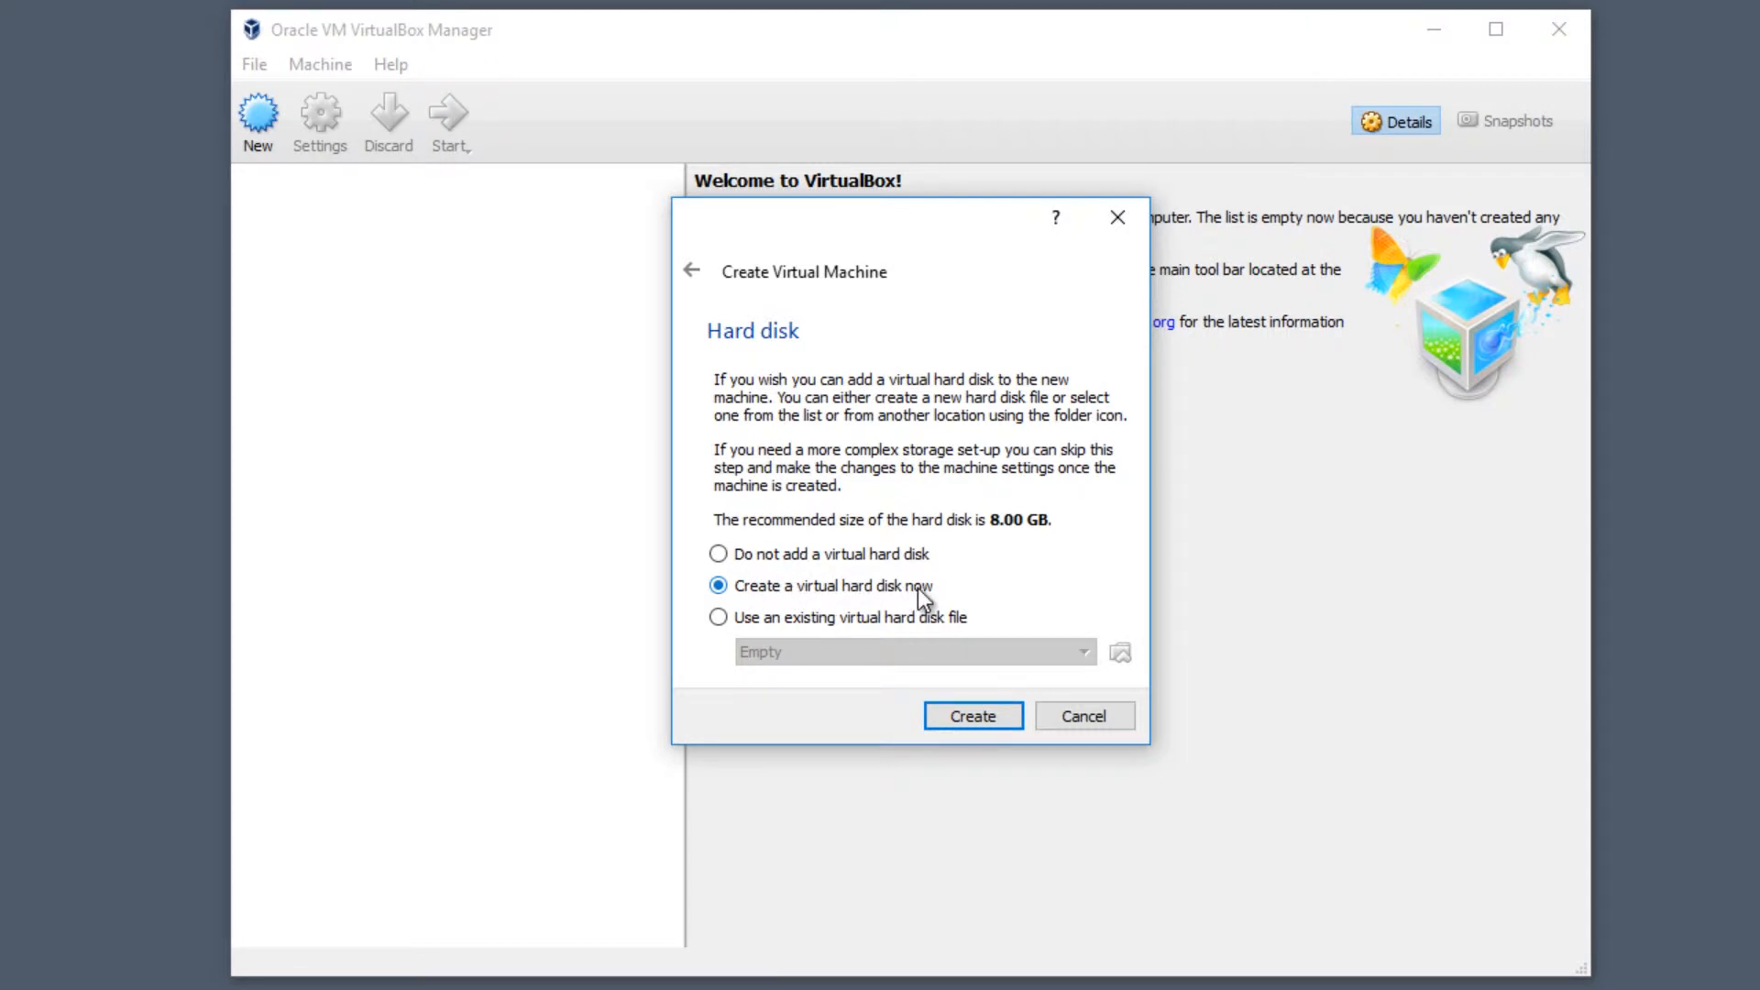
- Create a 15 GB dynamically allocated VDI disk to finish the Linux Mint machine
{"action": "left_click", "coordinate": [990, 719]}
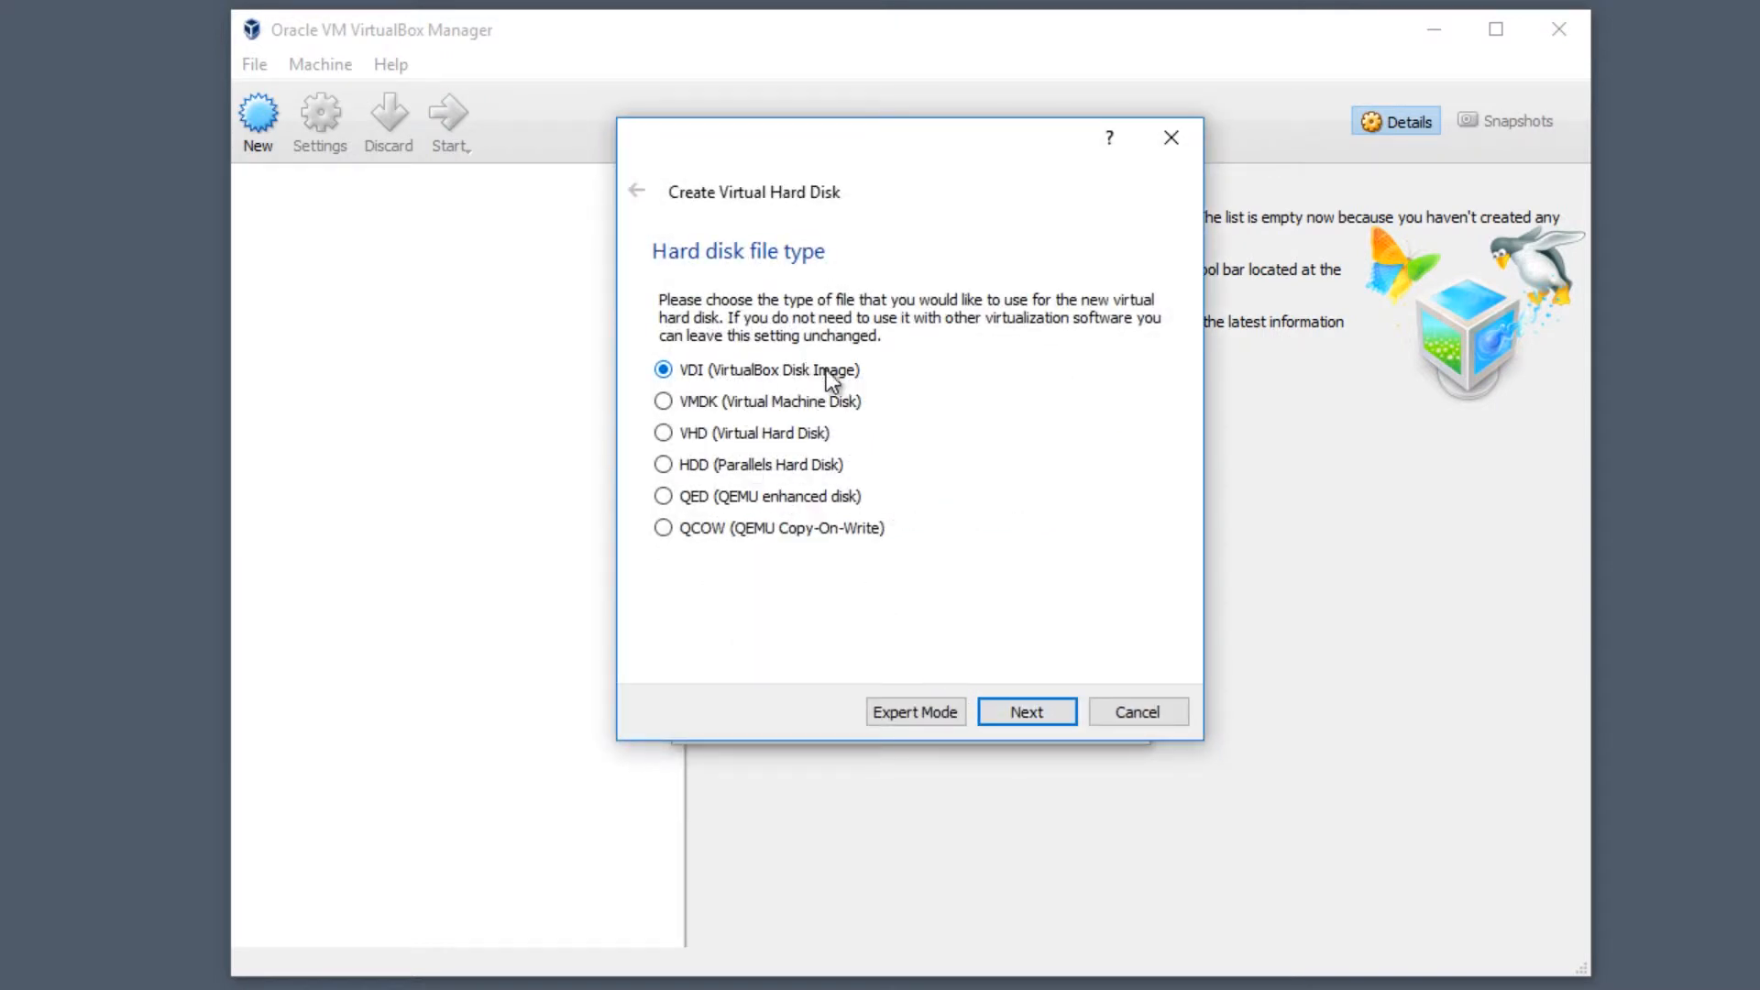
{"action": "left_click", "coordinate": [1042, 707]}
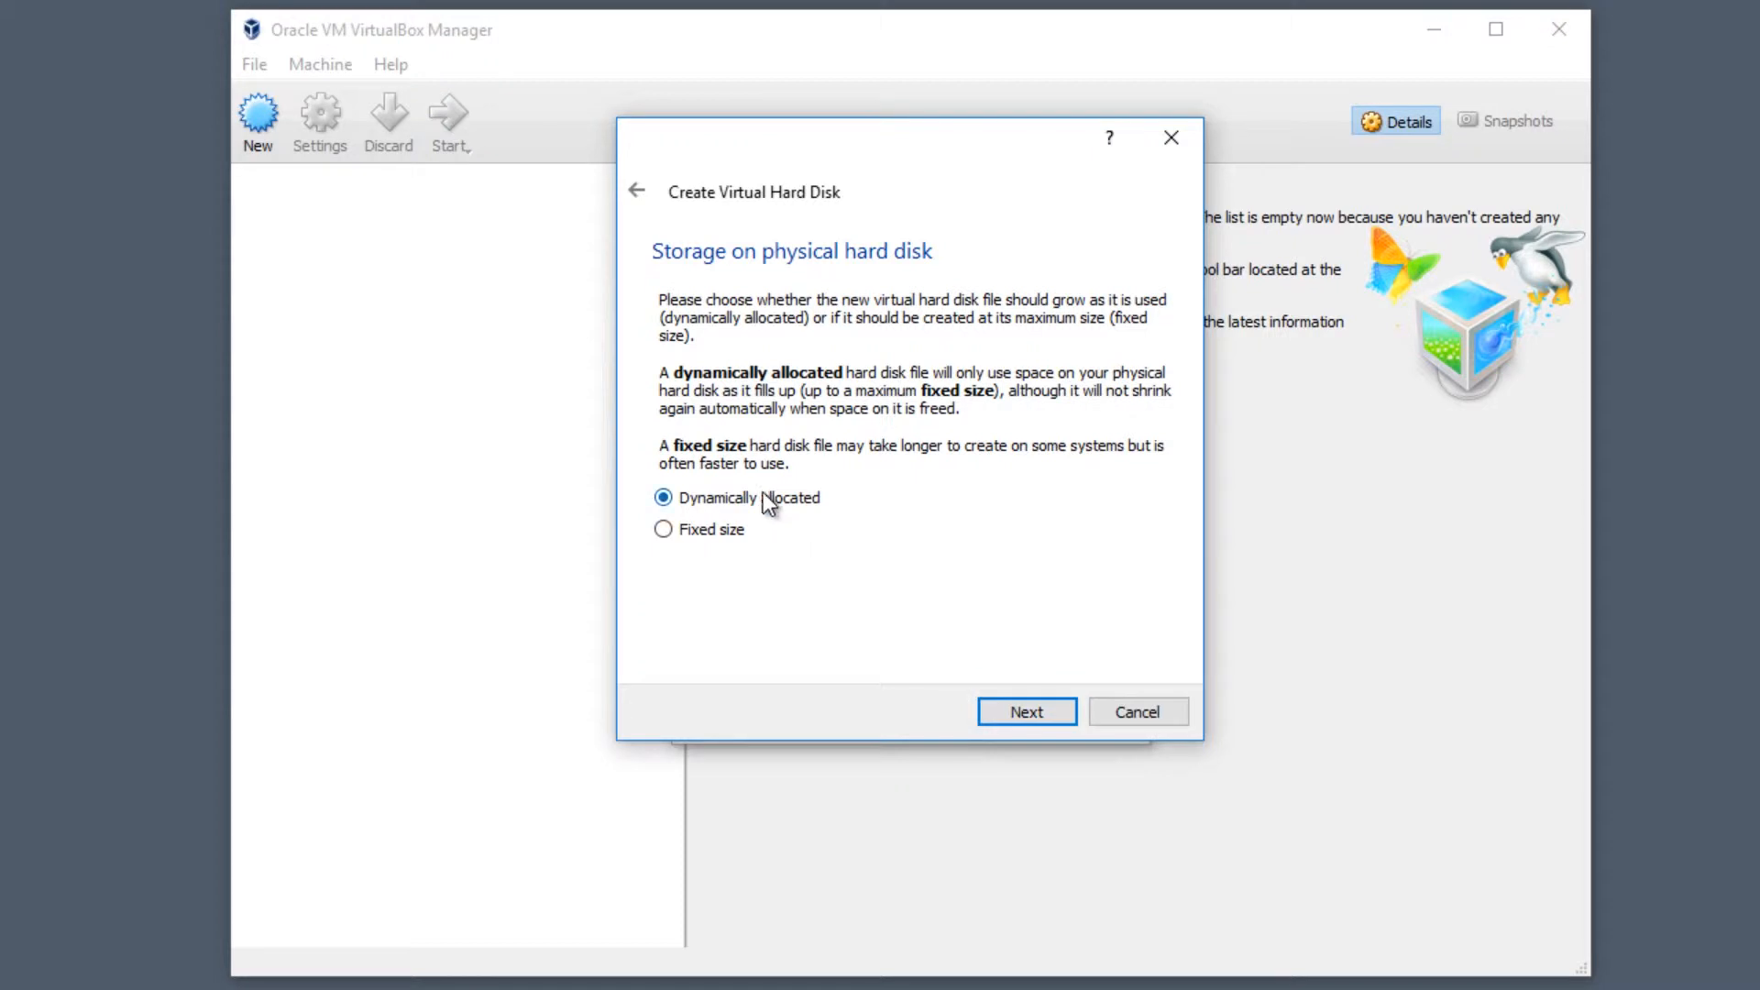
{"action": "left_click", "coordinate": [1020, 711]}
{"action": "left_click", "coordinate": [1141, 451]}
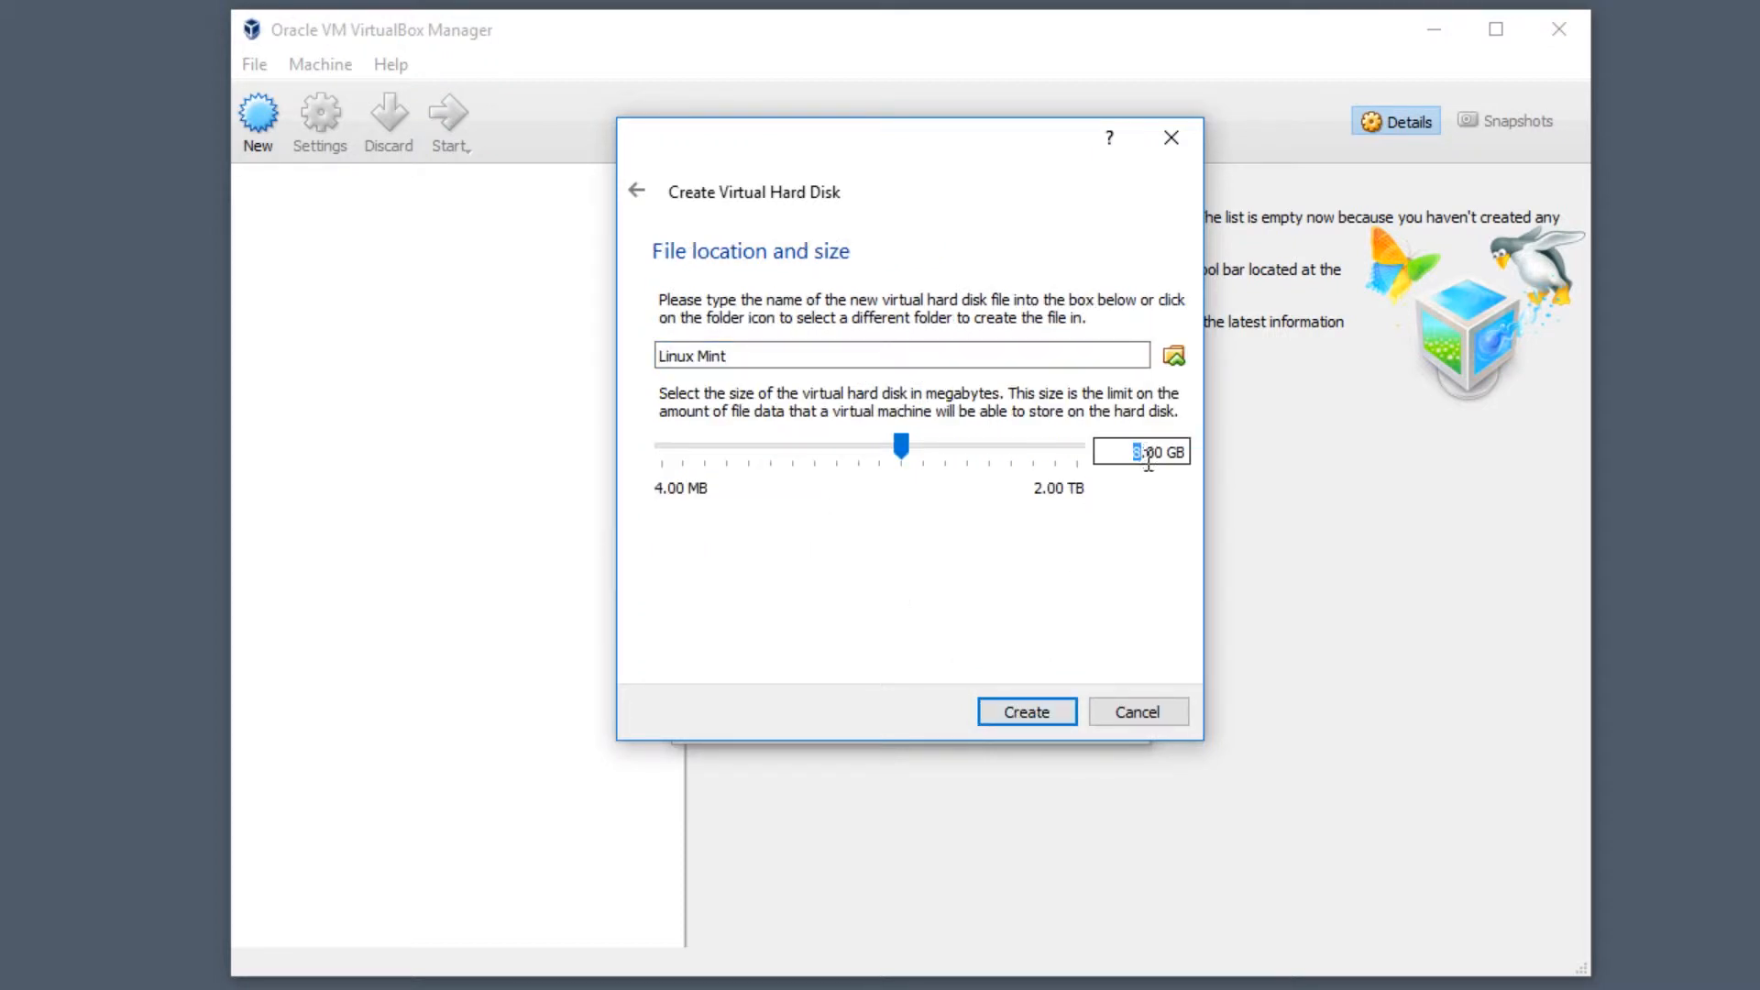
{"action": "type", "text": "15"}
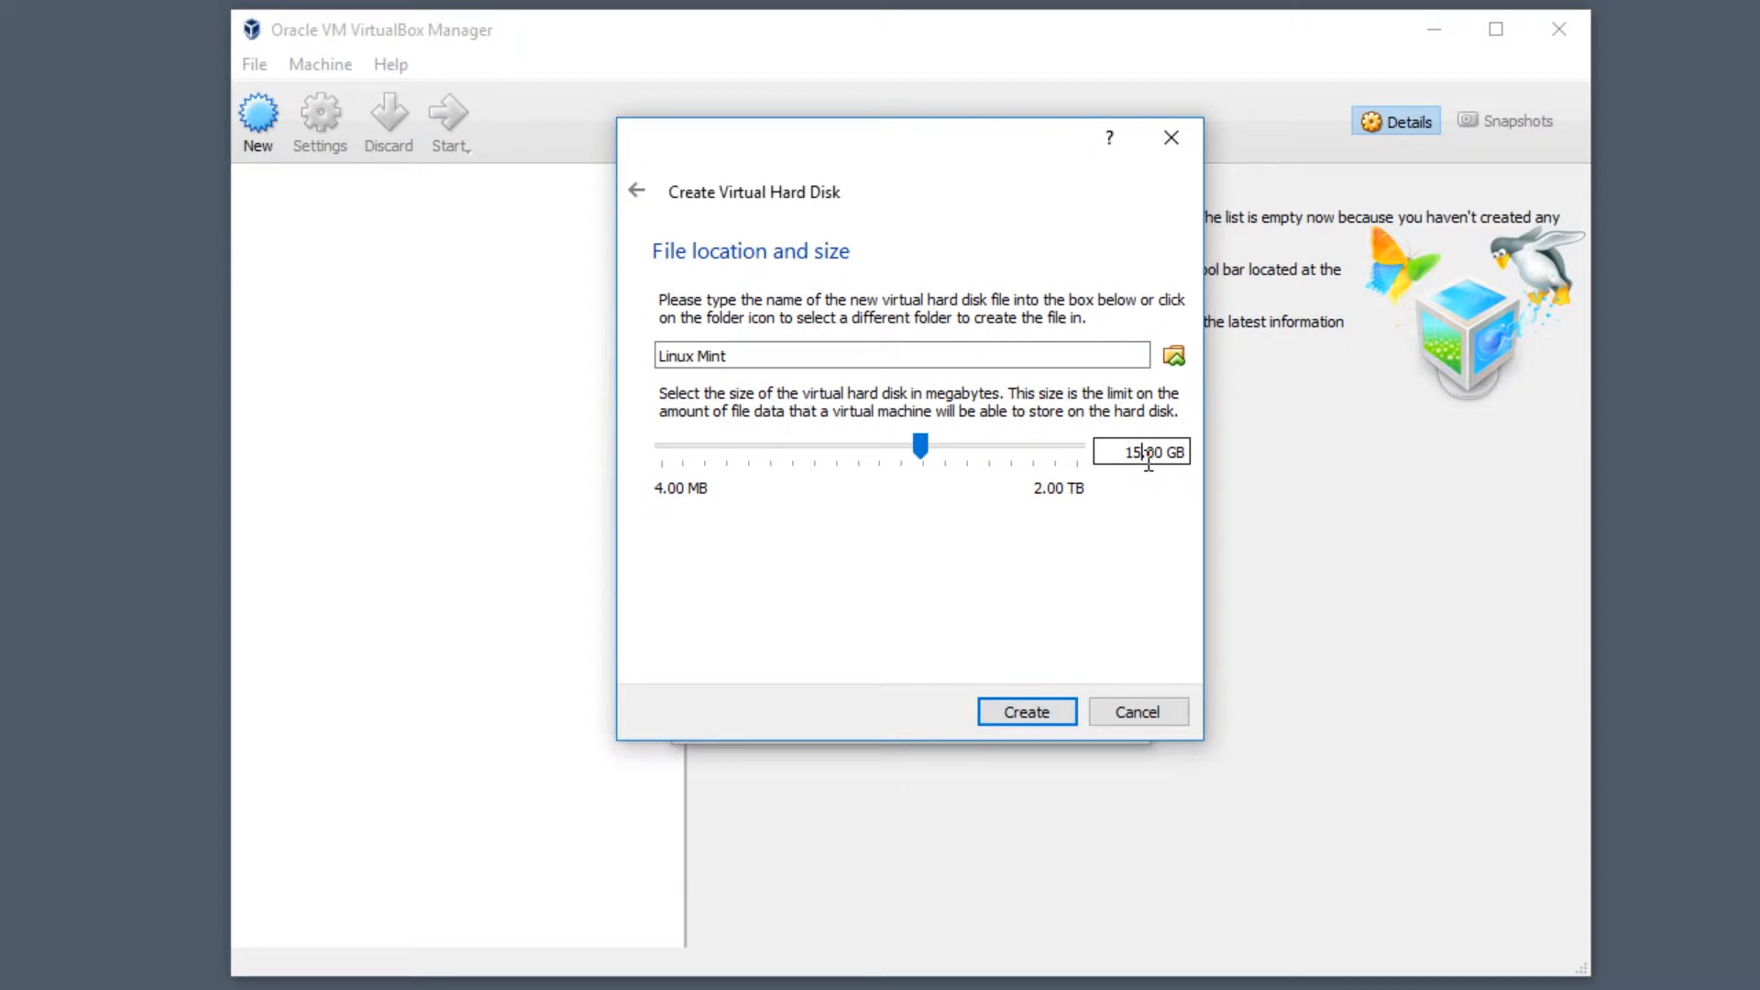
{"action": "left_click", "coordinate": [1021, 705]}
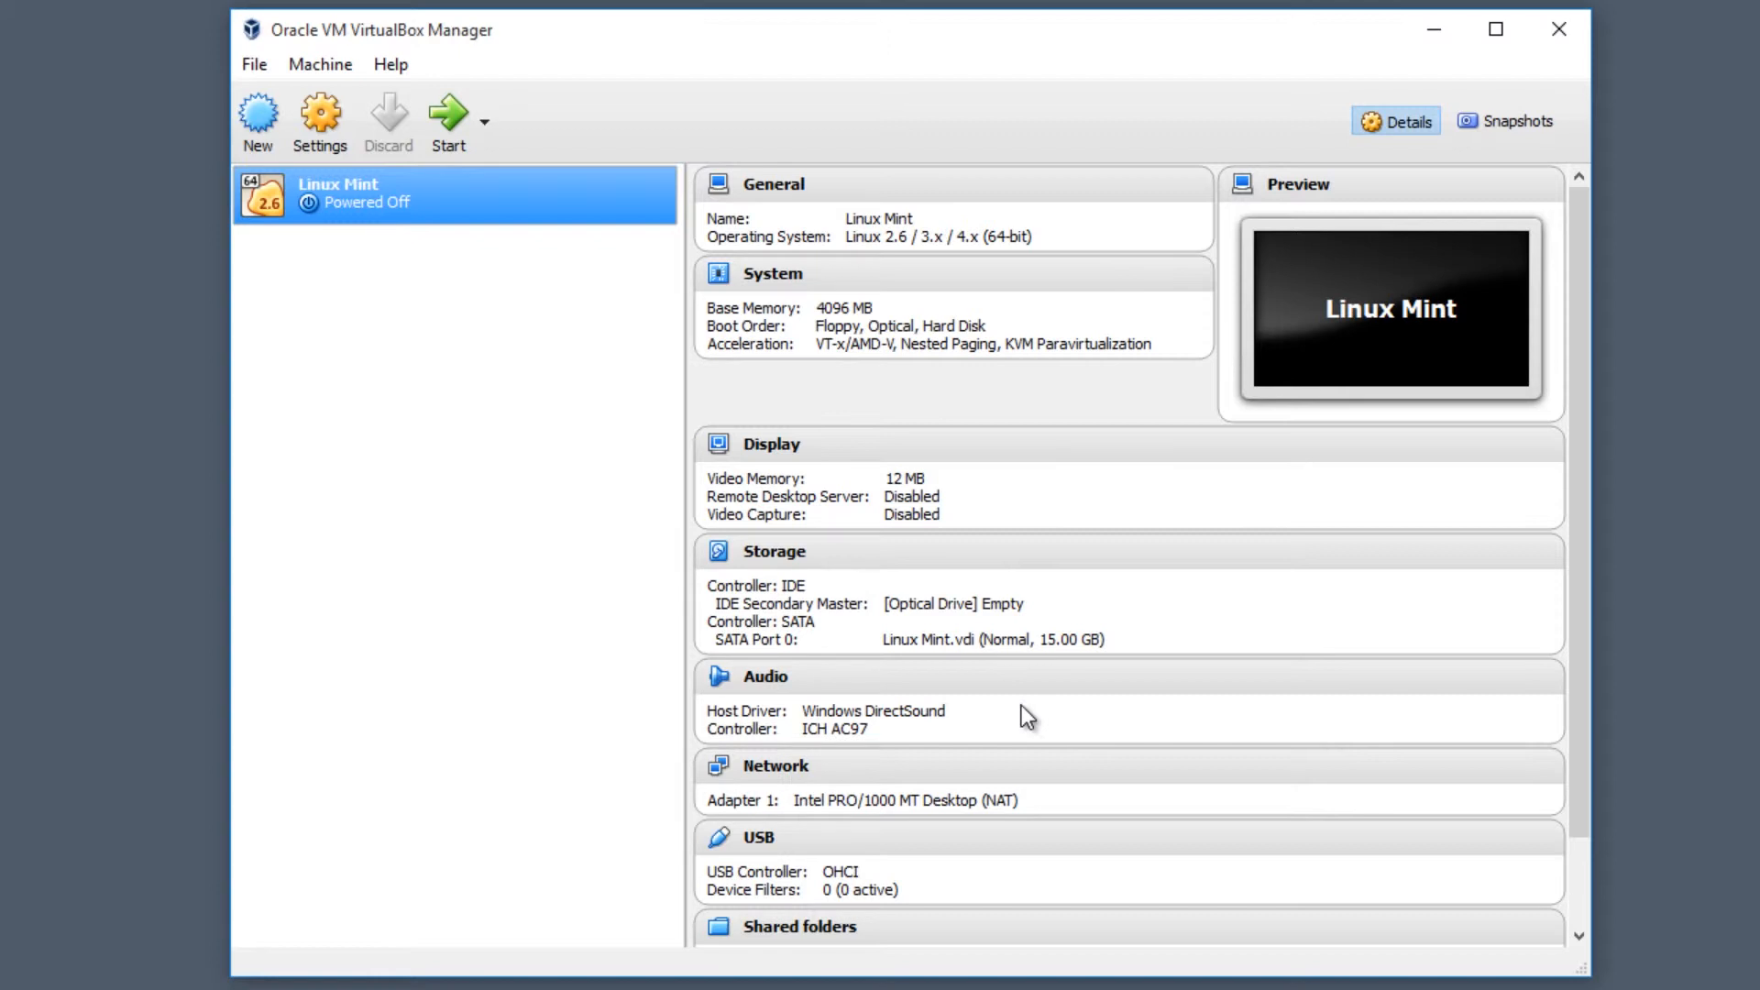
- Insert linuxmint-17.3-cinnamon-64bit.iso from Downloads into the VM's optical drive and save the settings
{"action": "right_click", "coordinate": [390, 193]}
{"action": "left_click", "coordinate": [437, 207]}
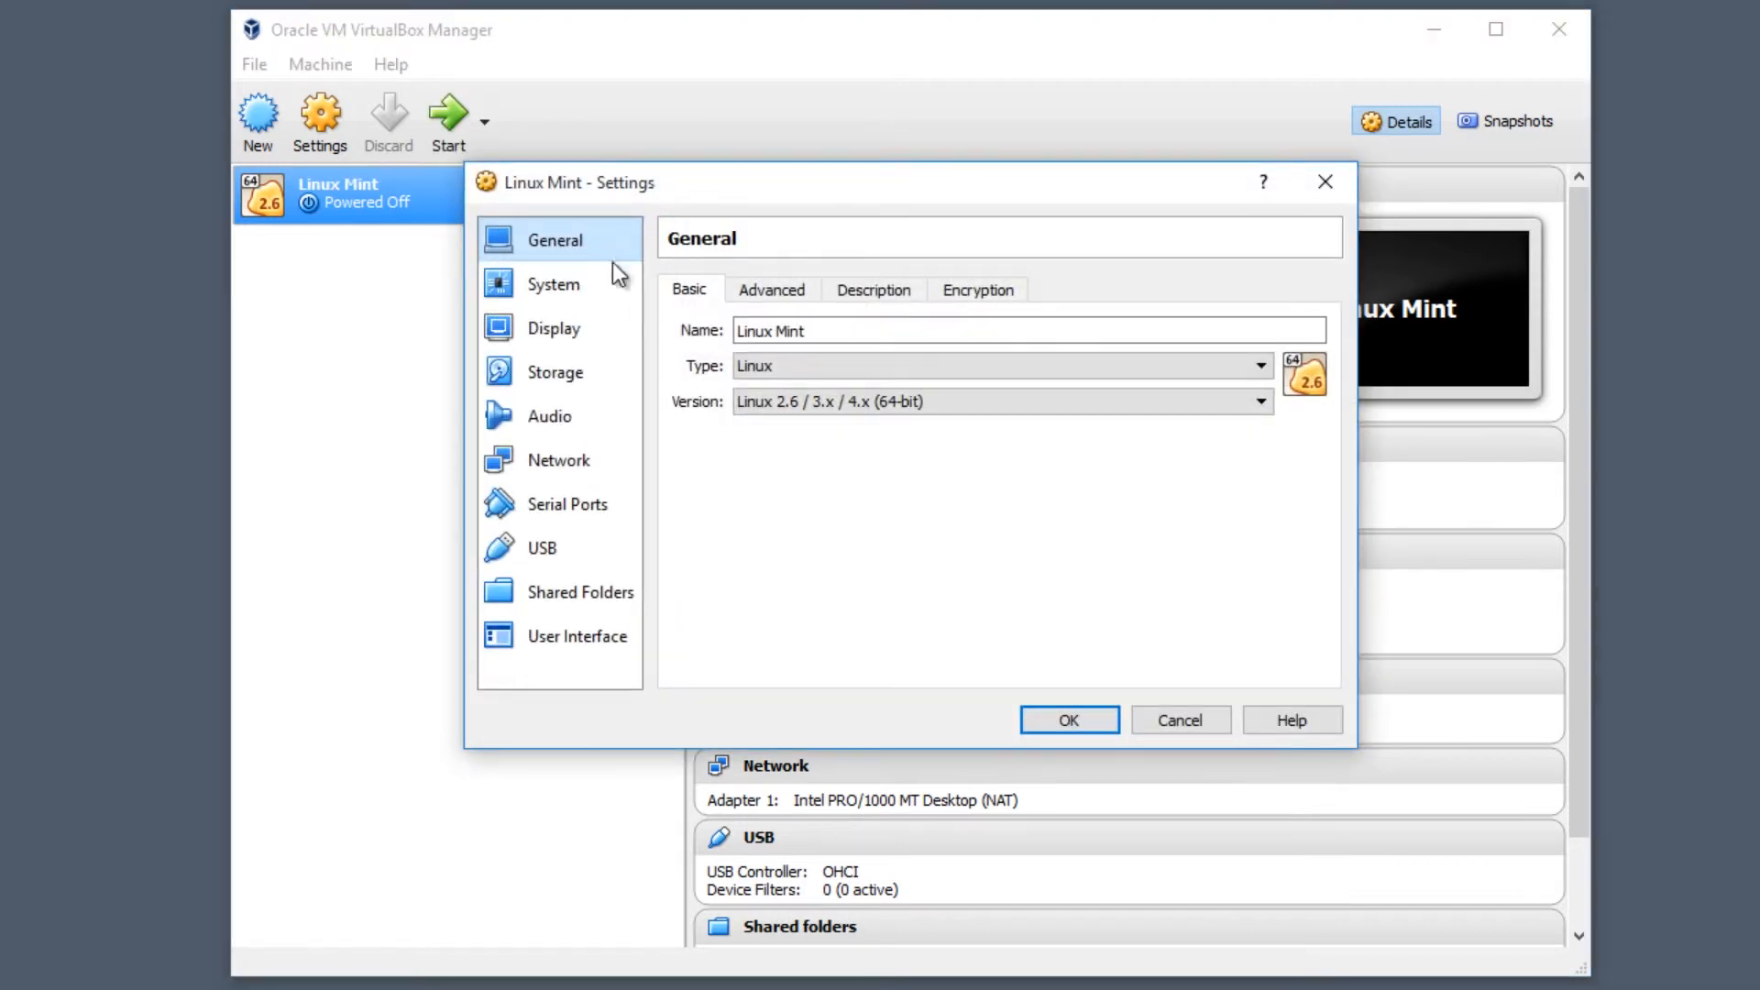
{"action": "left_click", "coordinate": [559, 370]}
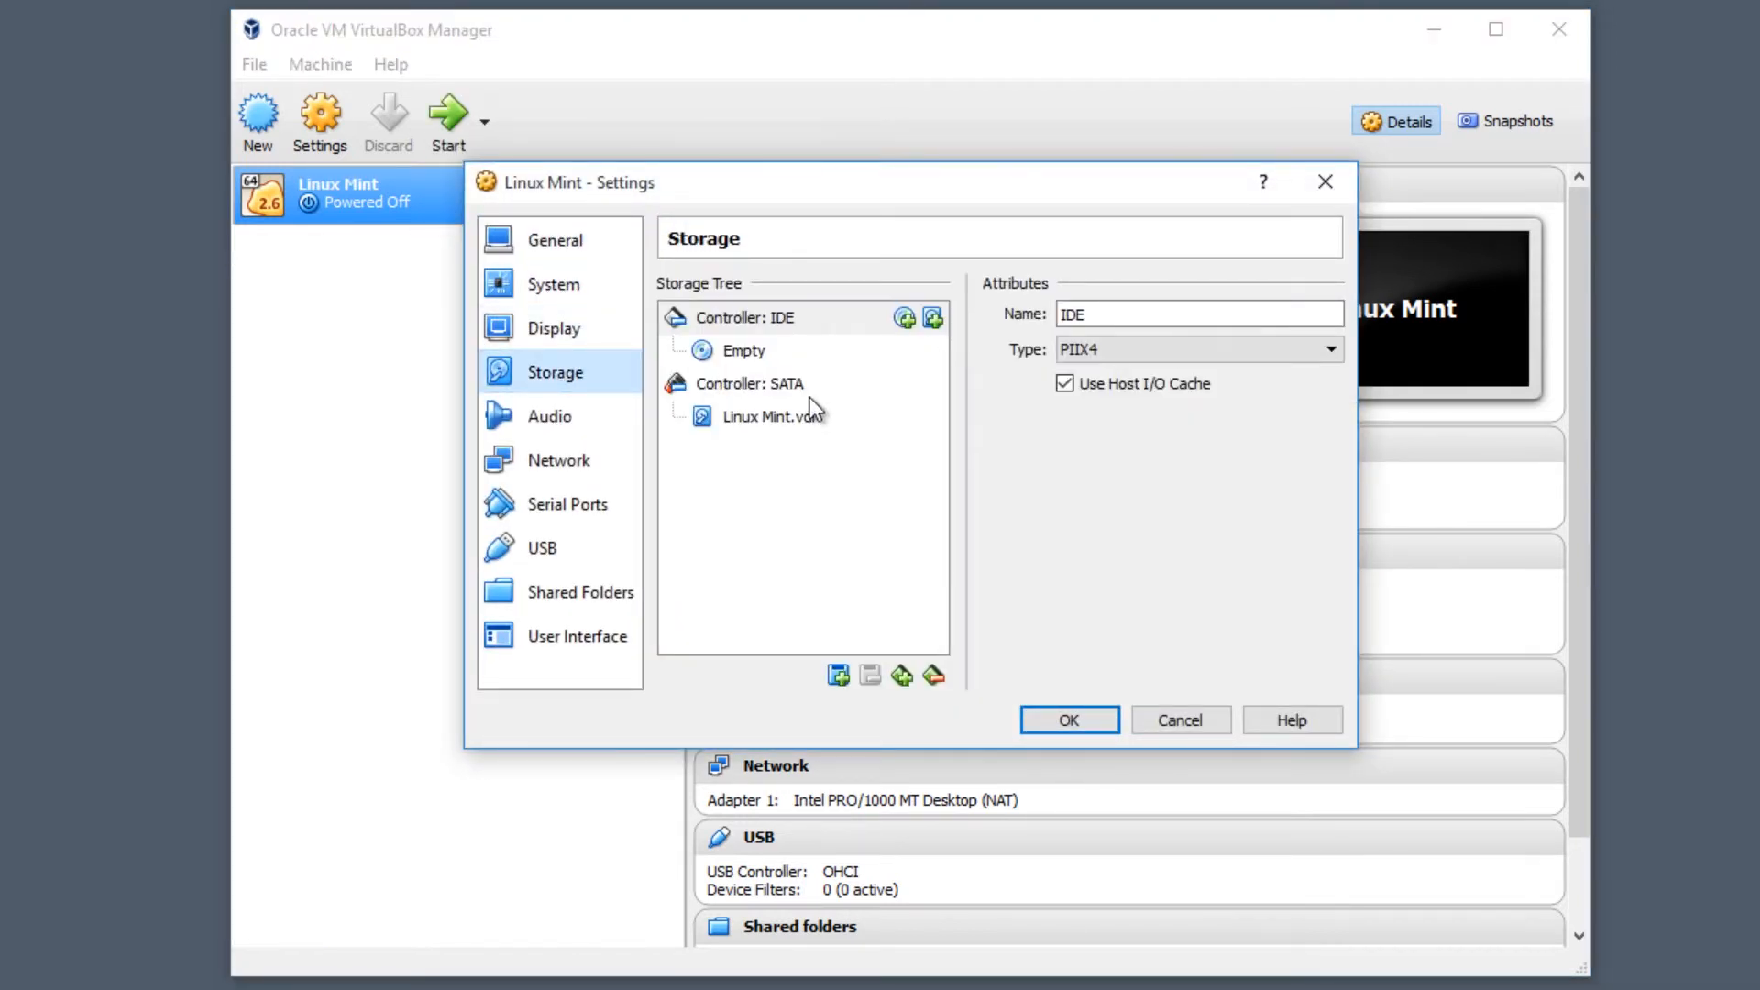
{"action": "left_click", "coordinate": [771, 351]}
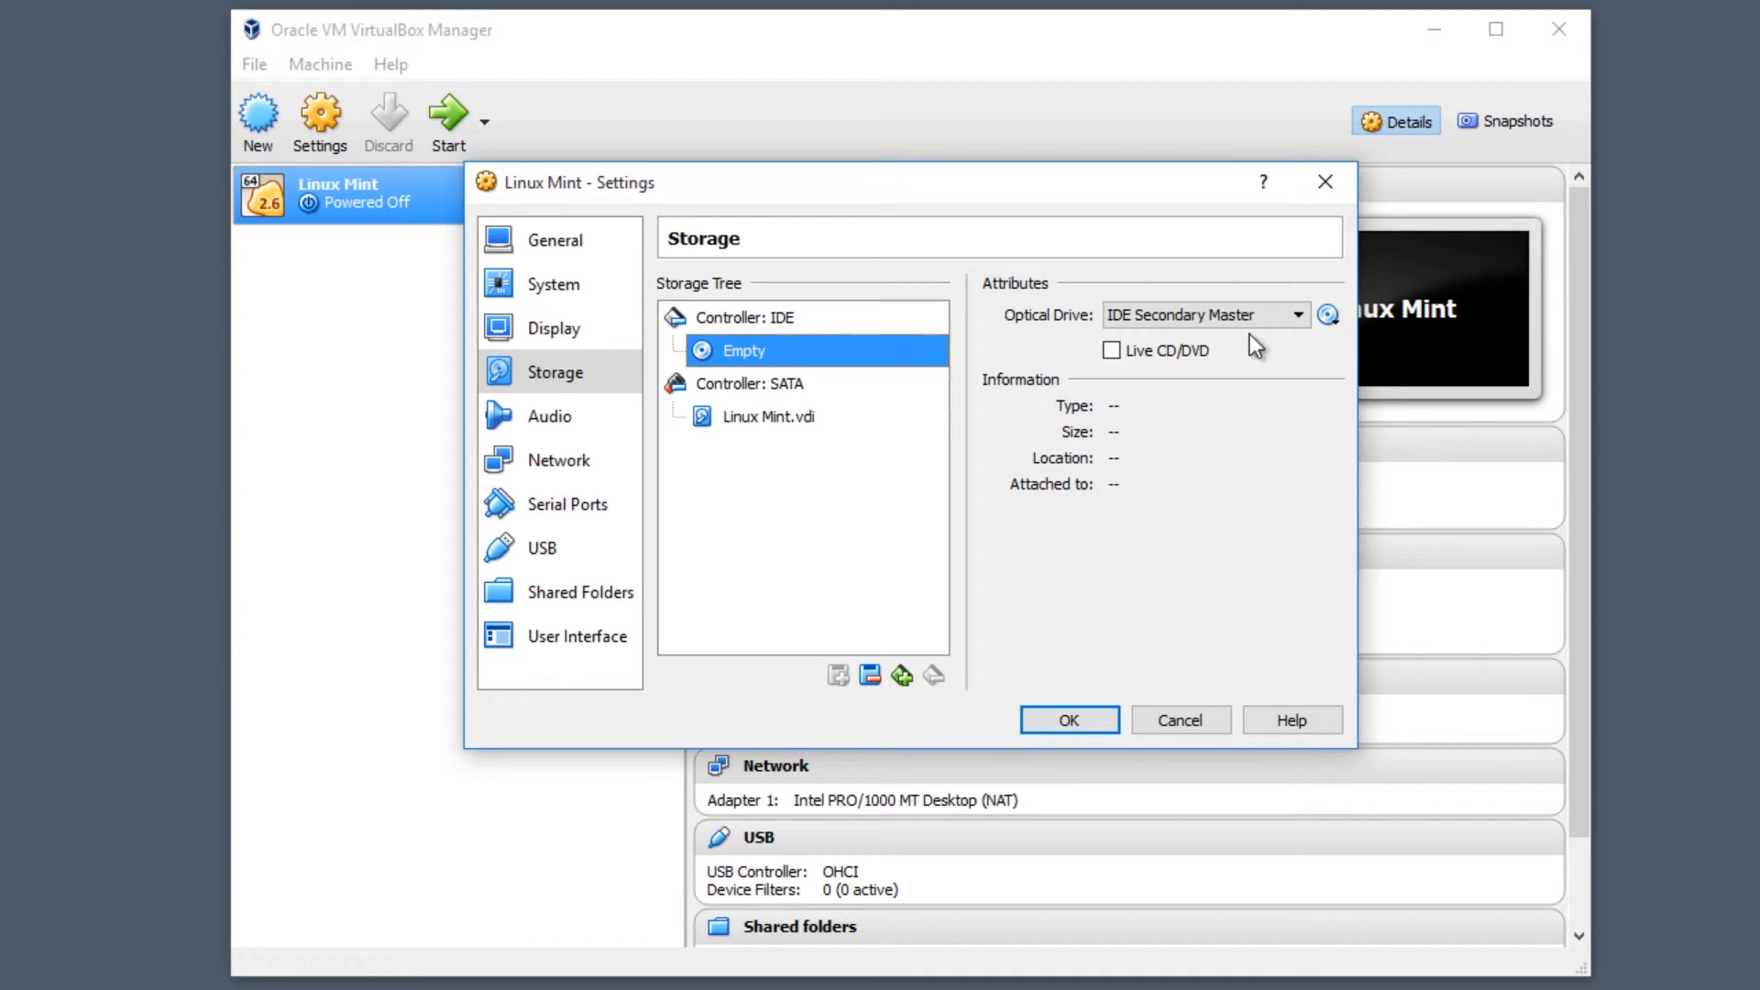
{"action": "left_click", "coordinate": [1328, 316]}
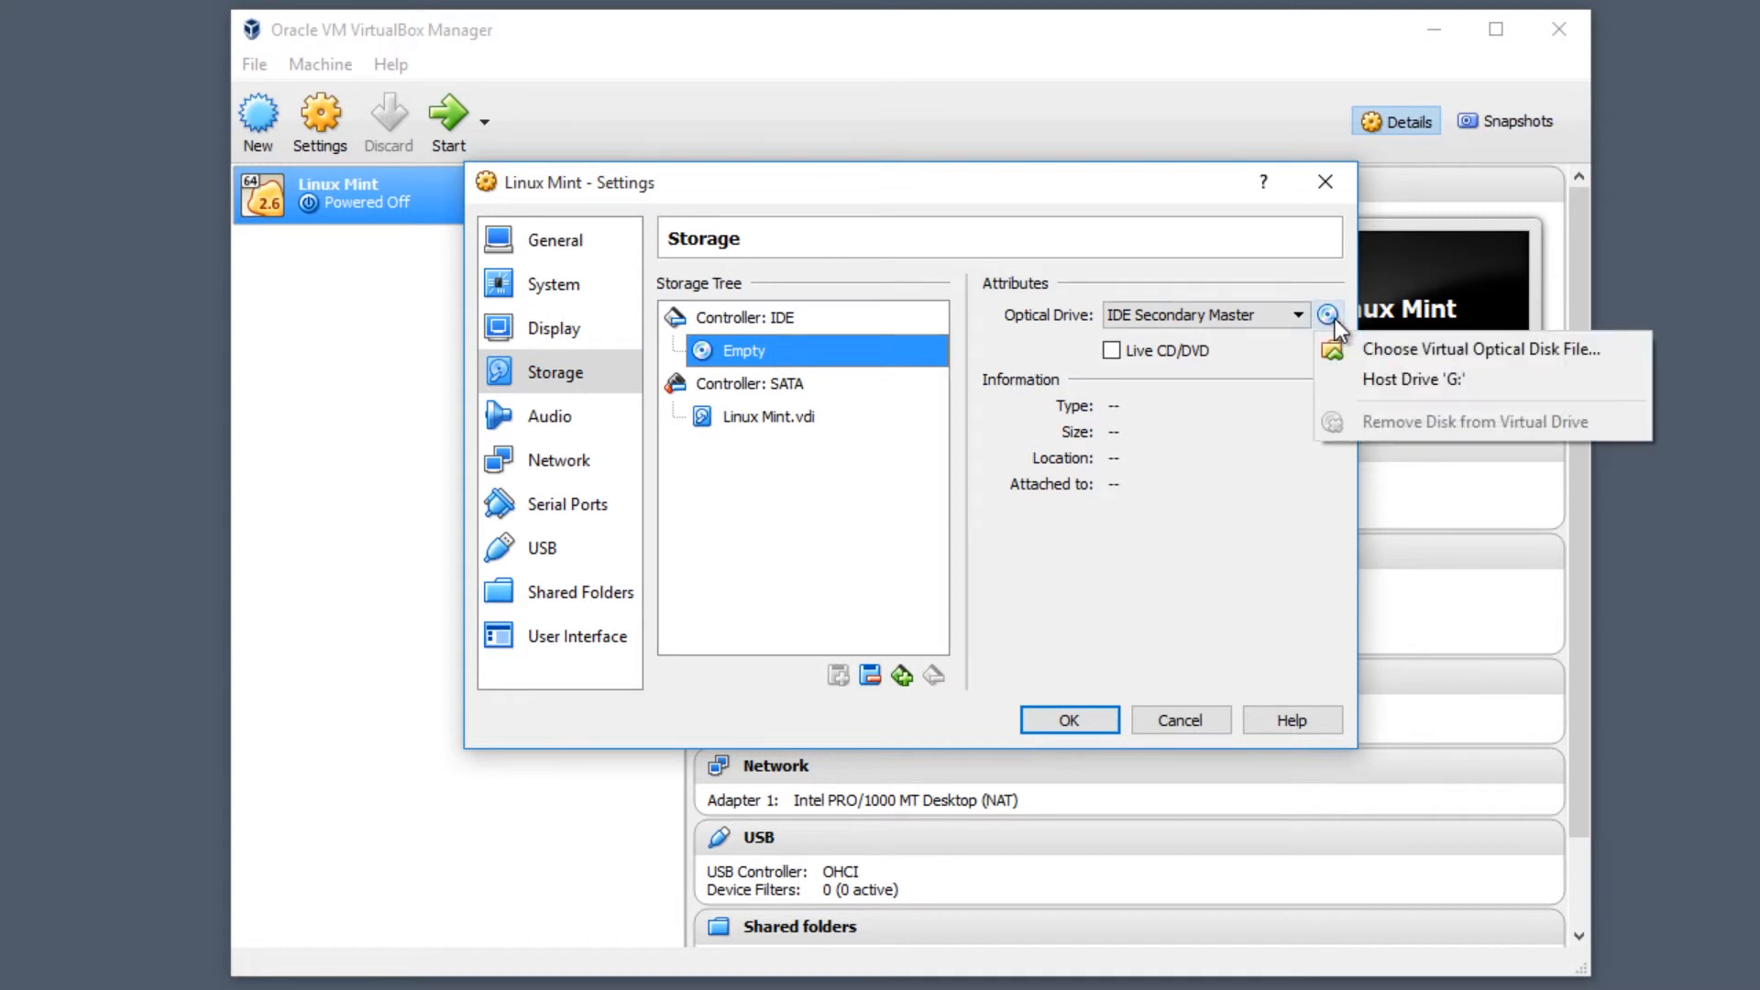
{"action": "left_click", "coordinate": [1403, 350]}
{"action": "left_click", "coordinate": [605, 432]}
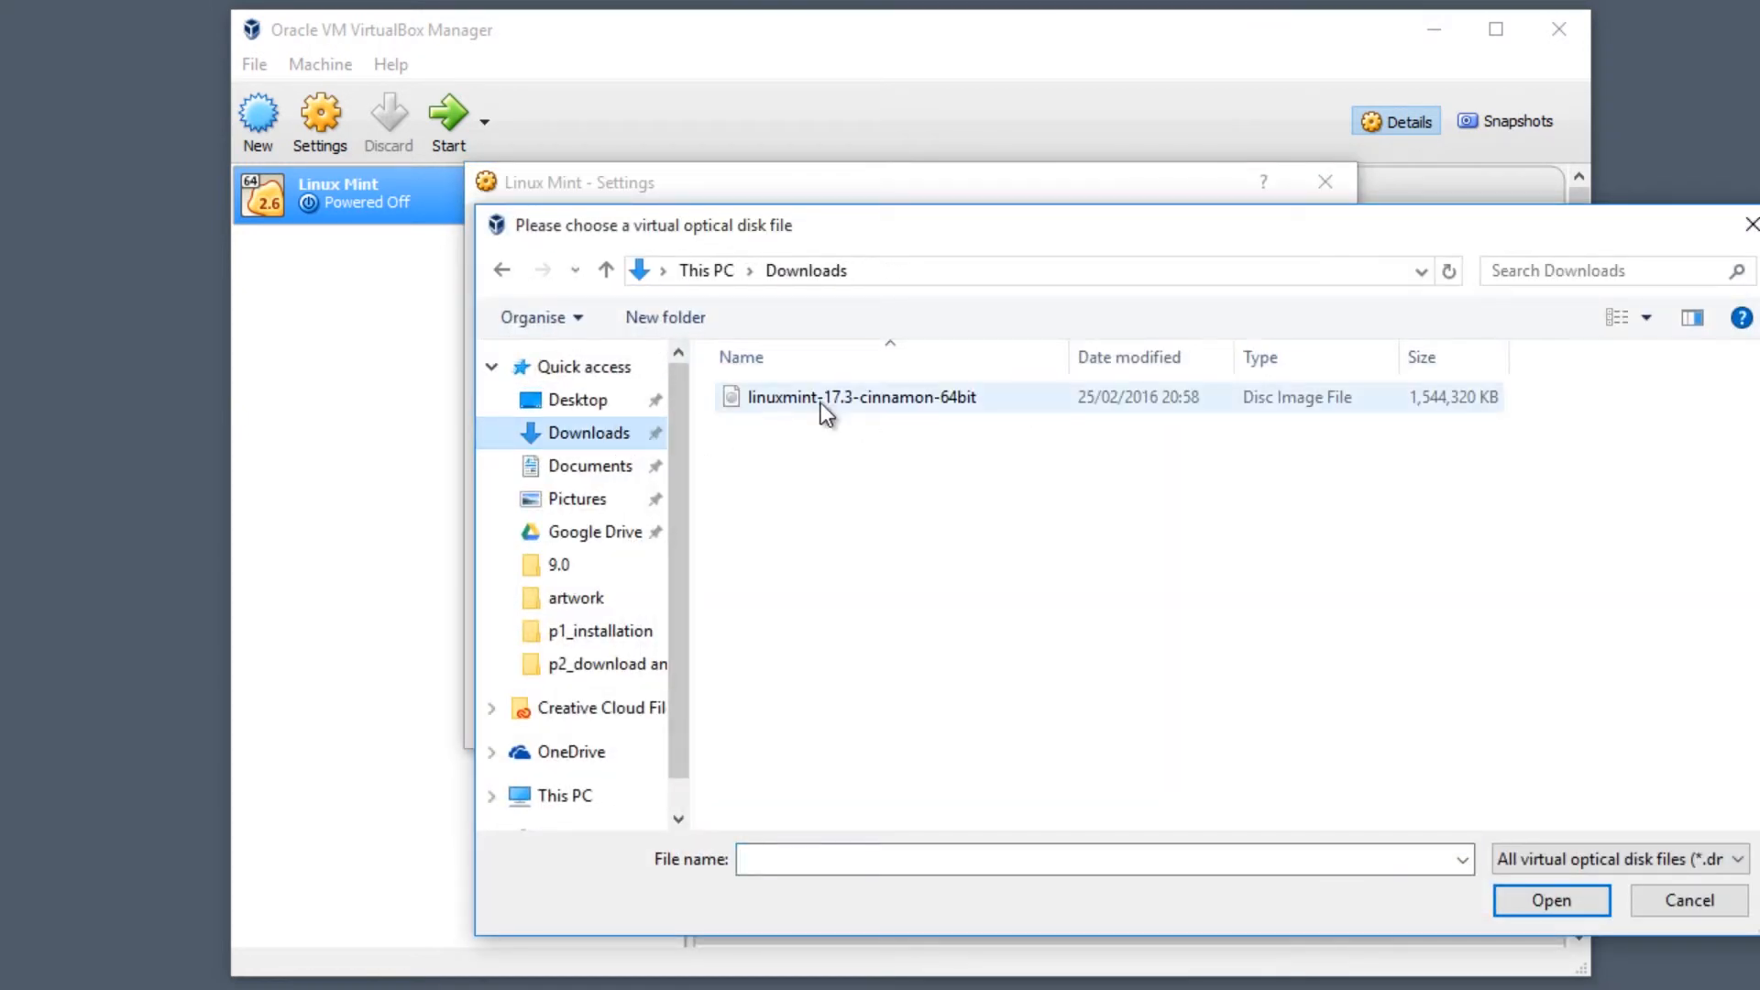
{"action": "left_click", "coordinate": [825, 403]}
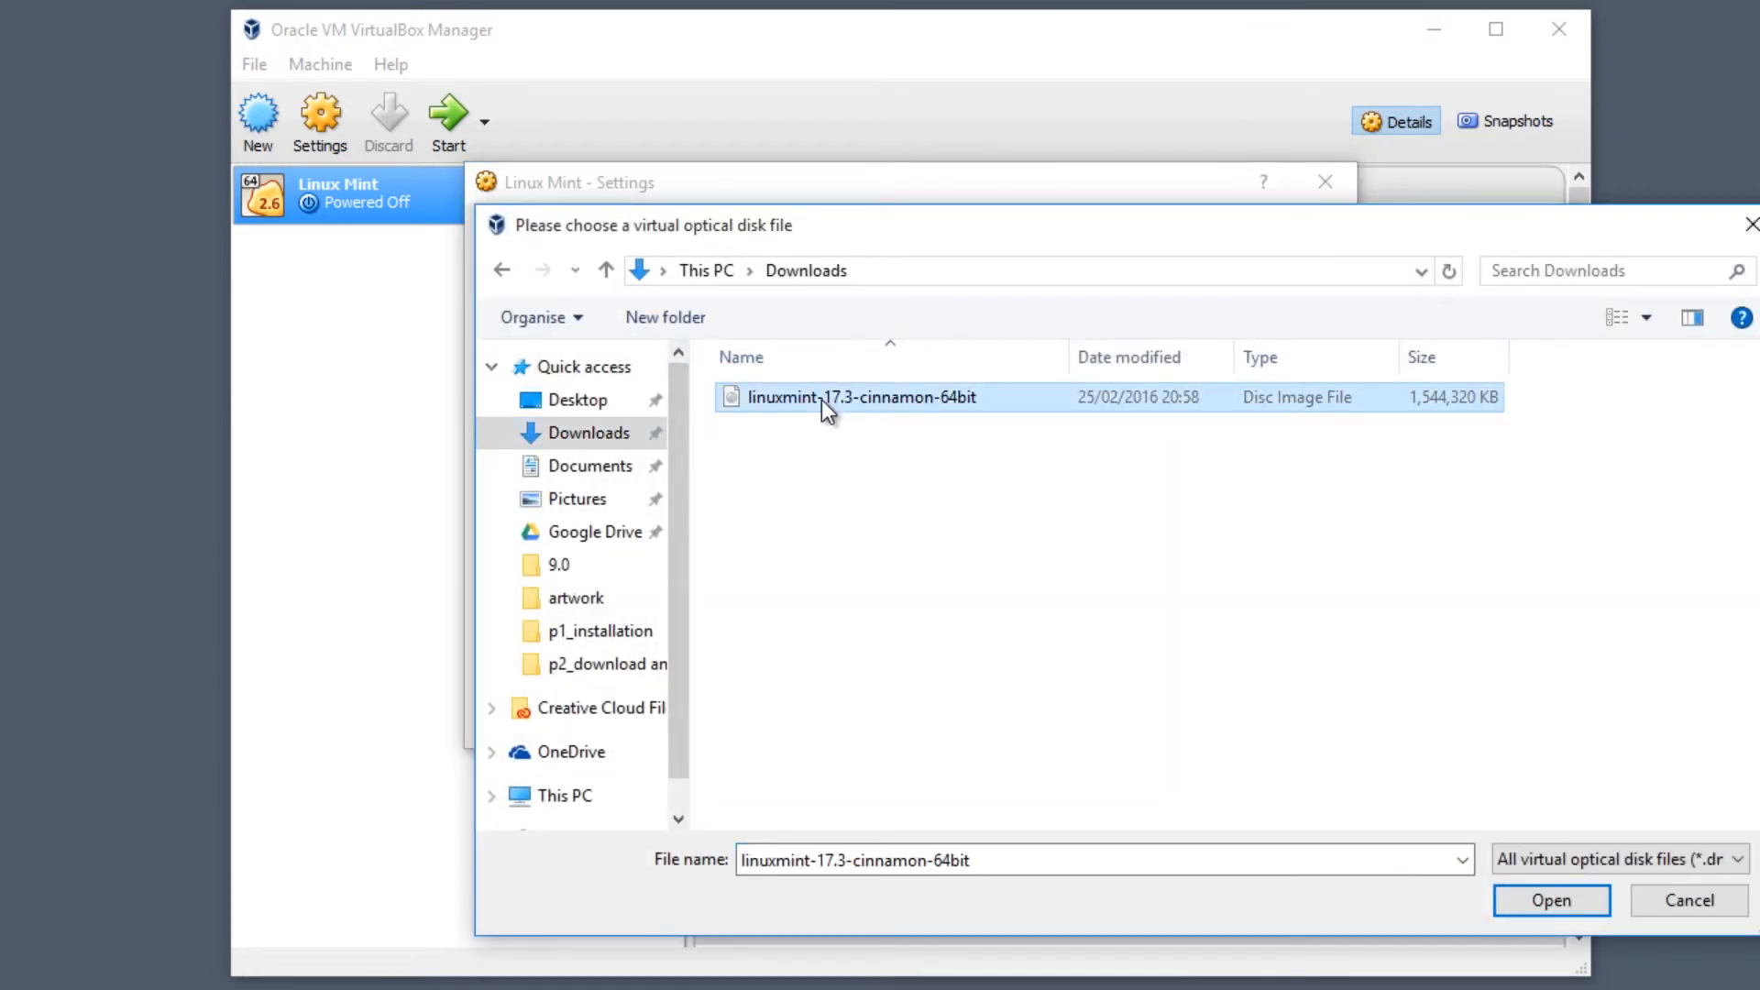
{"action": "left_click", "coordinate": [1527, 906]}
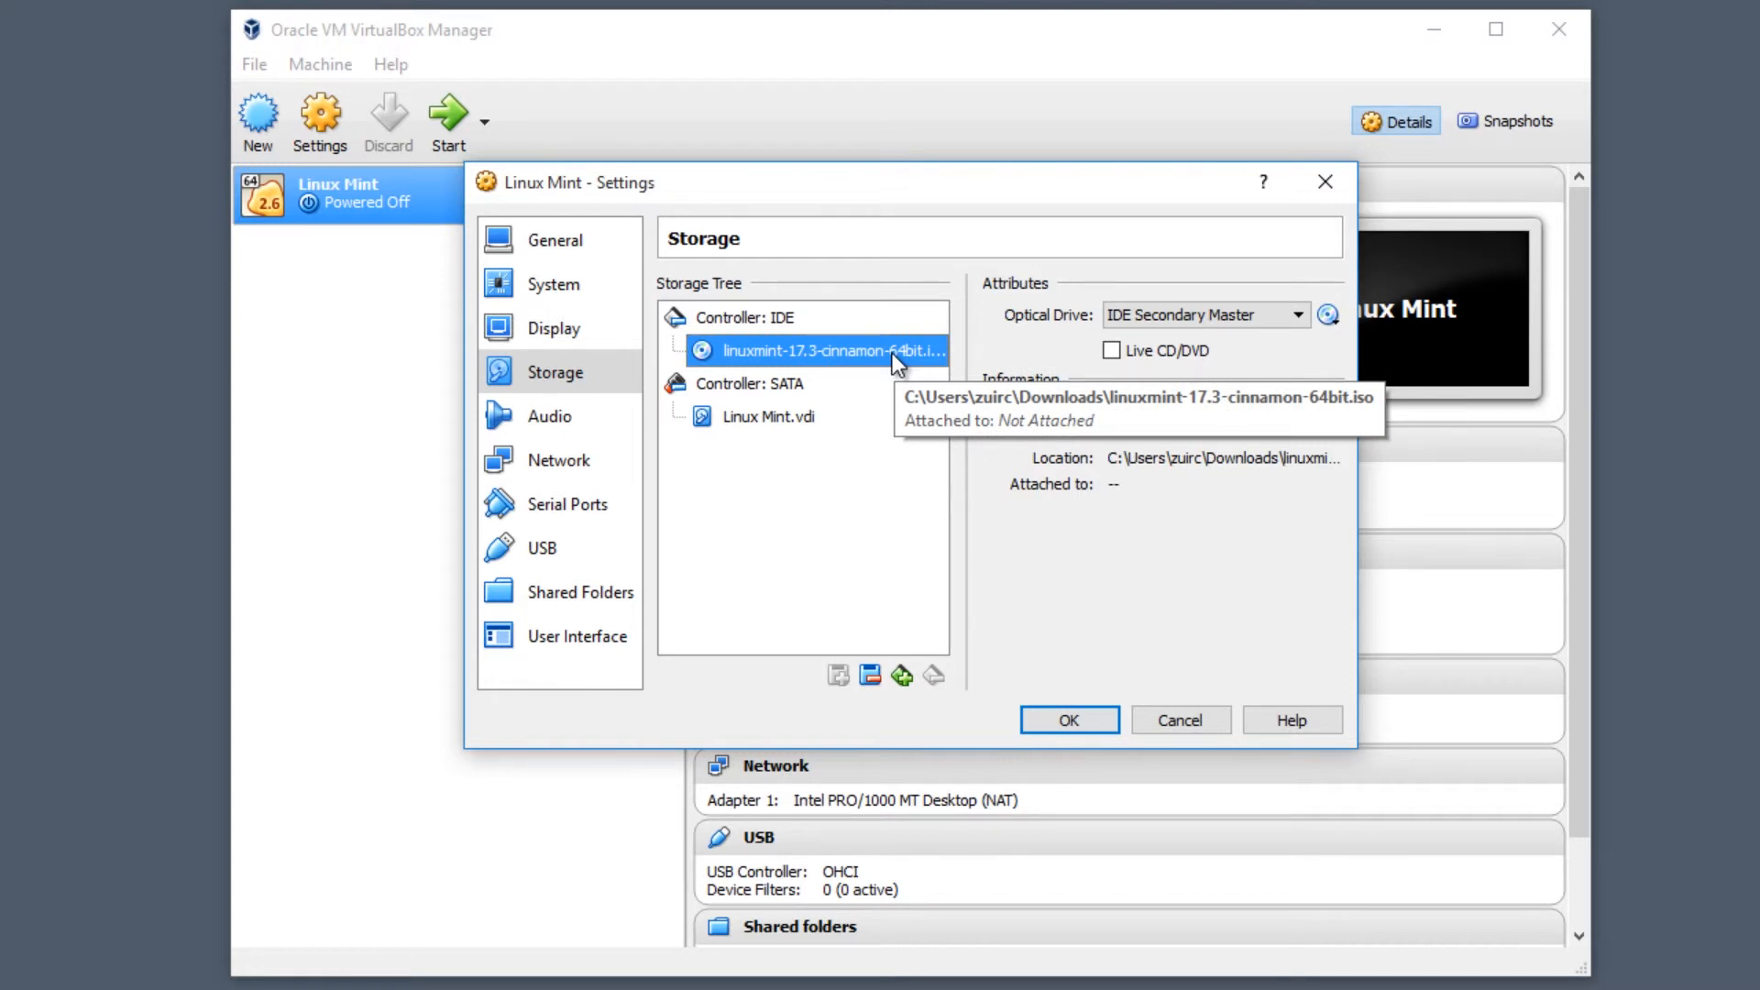
{"action": "left_click", "coordinate": [1080, 715]}
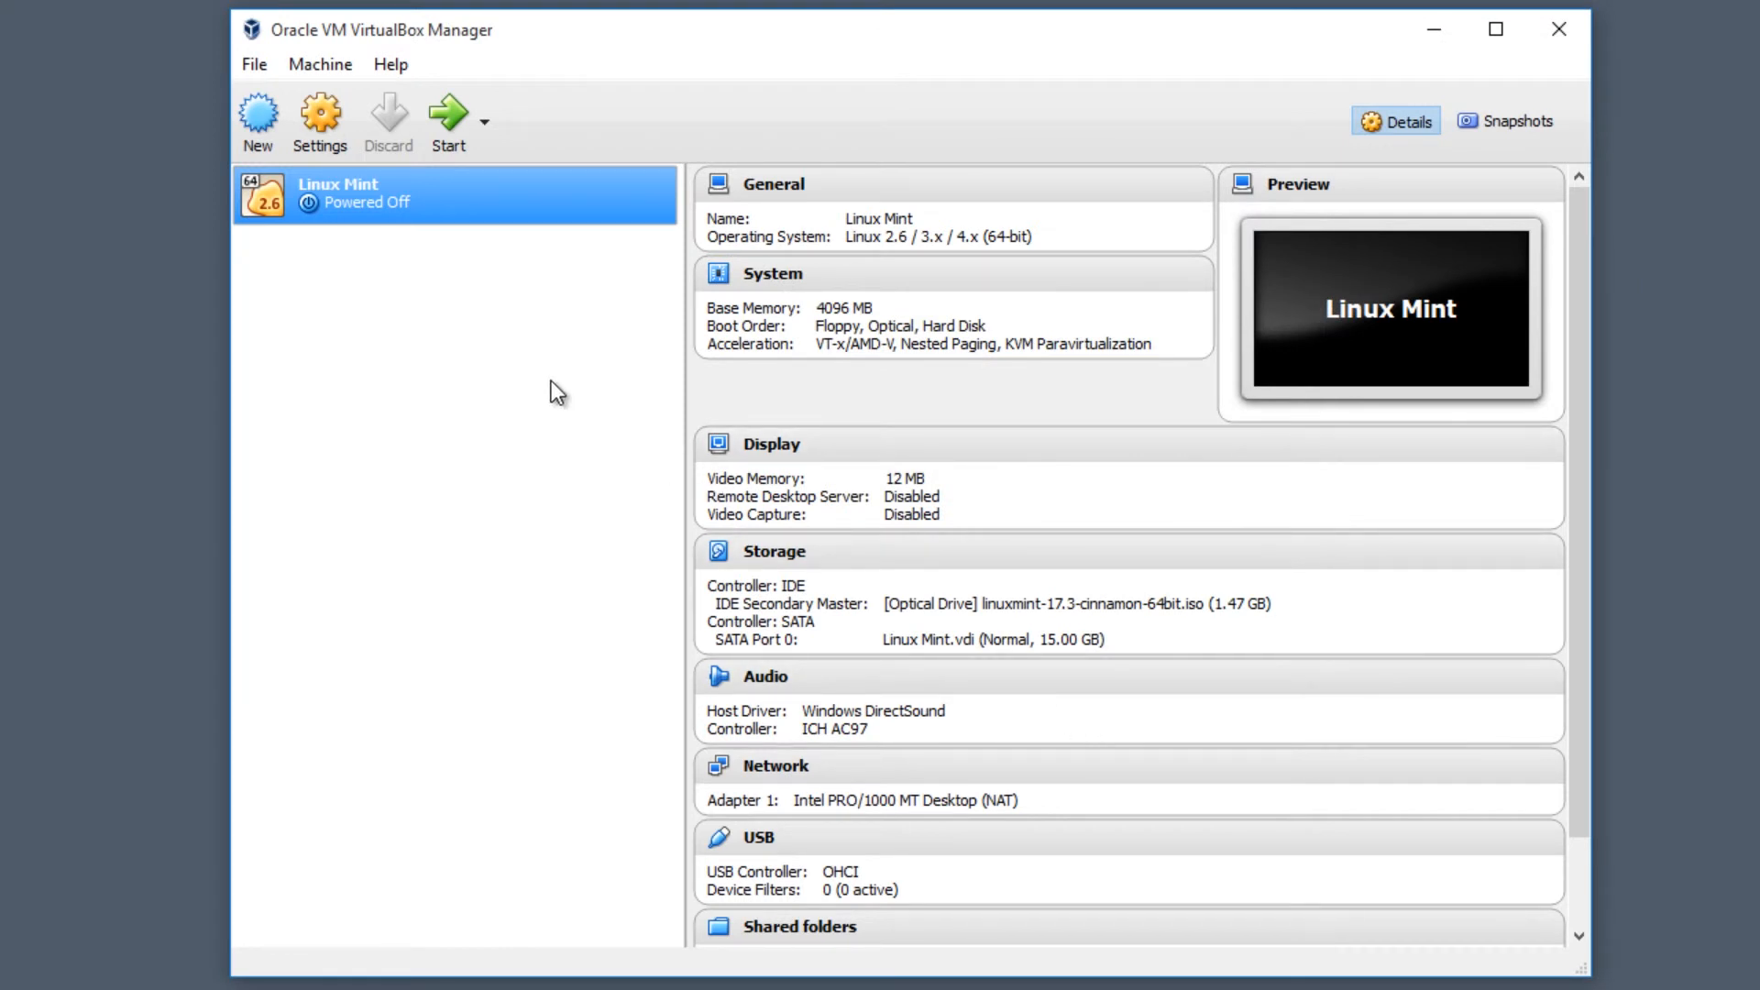
- Start the Linux Mint VM so it boots the live desktop from the ISO
{"action": "right_click", "coordinate": [354, 189]}
{"action": "left_click", "coordinate": [326, 195]}
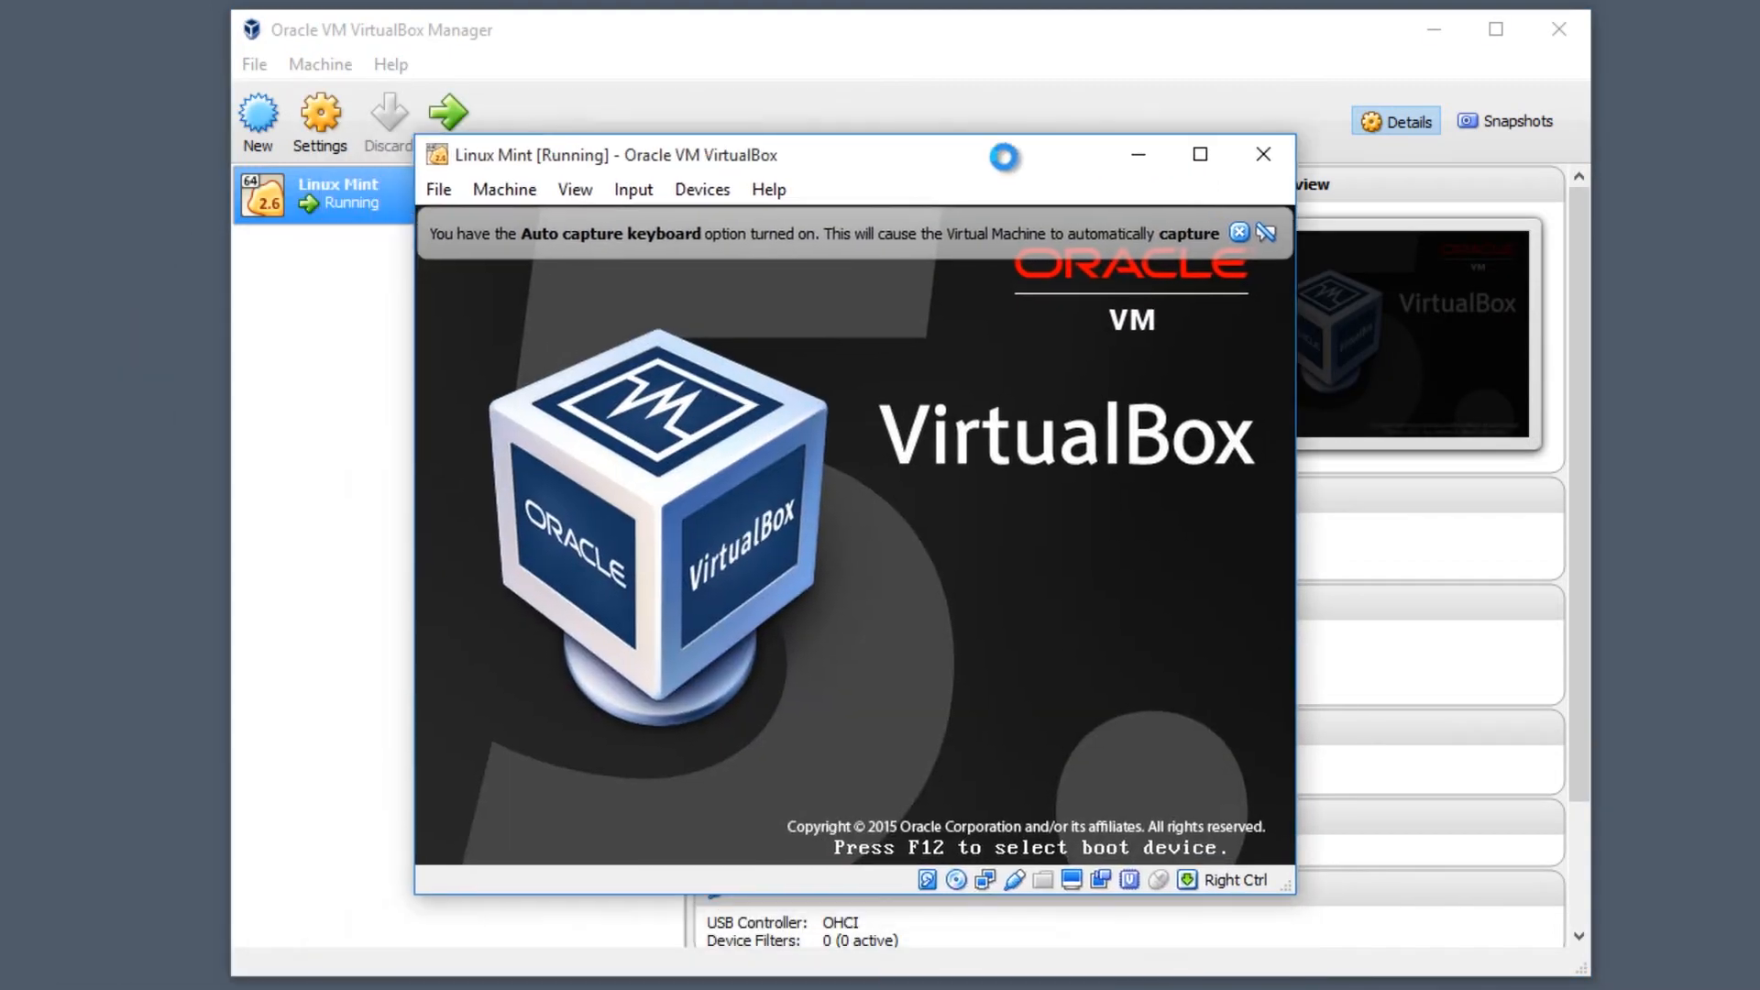
{"action": "left_click_drag", "start_coordinate": [1003, 157], "coordinate": [1043, 154]}
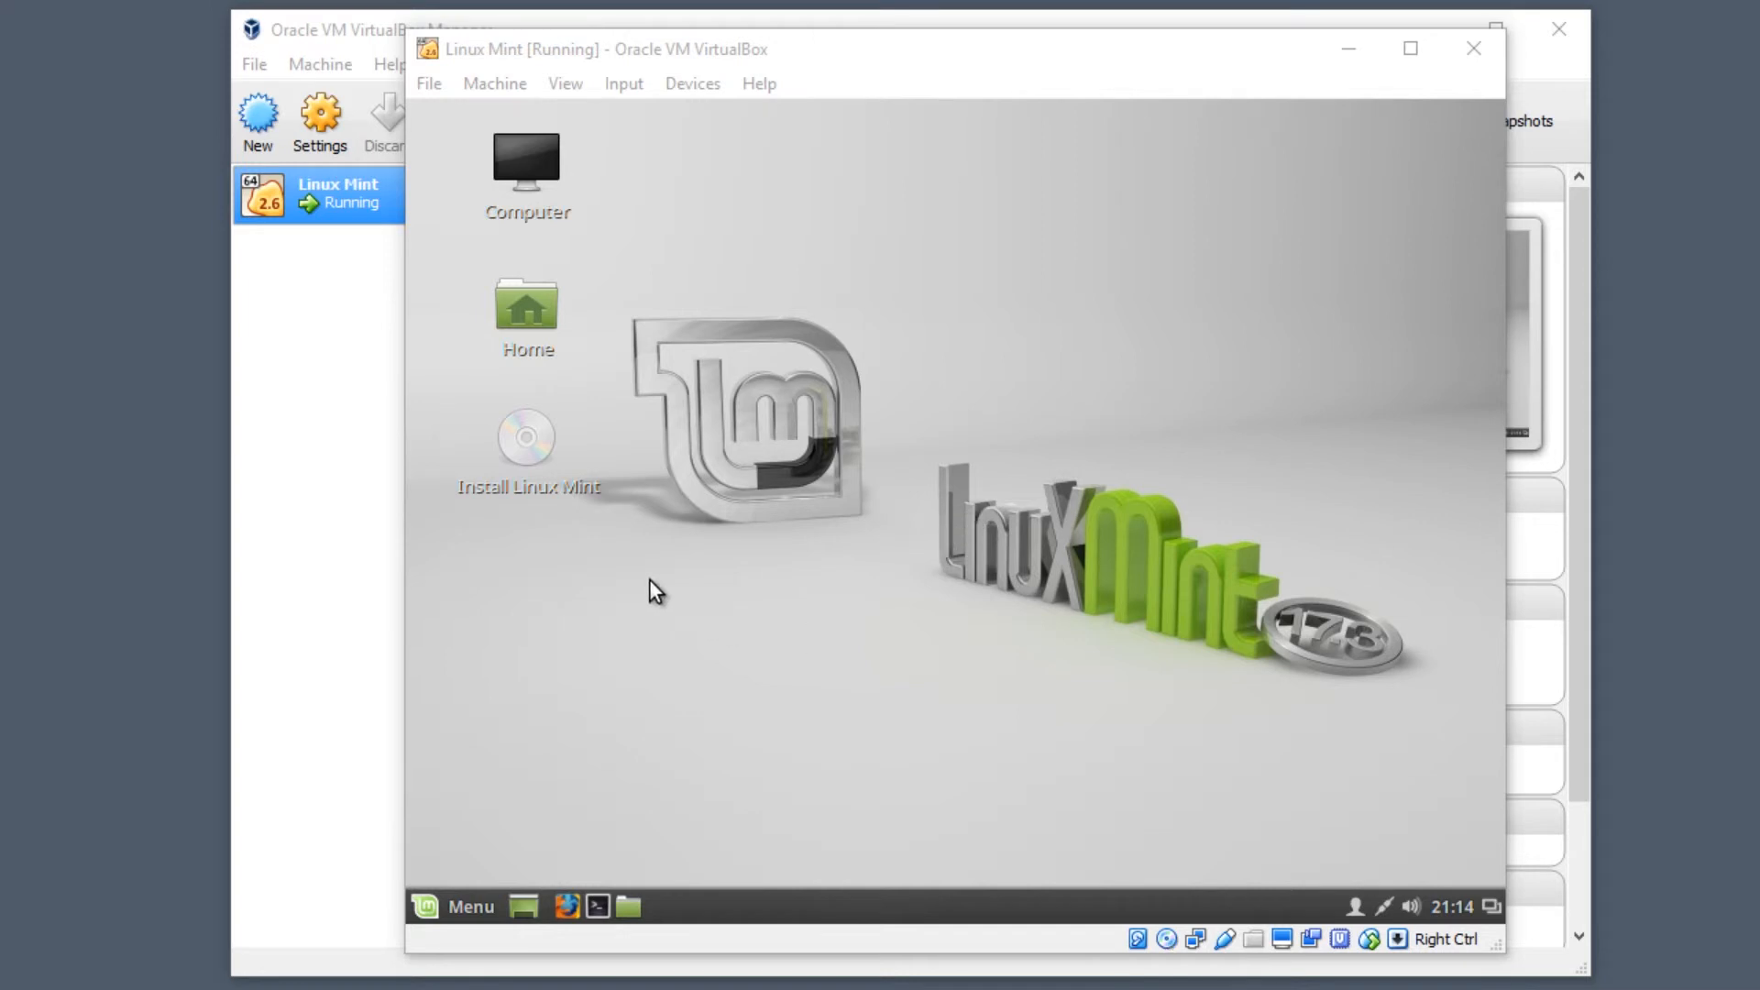
- Launch the installer in English and choose to erase the disk and install Linux Mint
{"action": "left_click", "coordinate": [528, 445]}
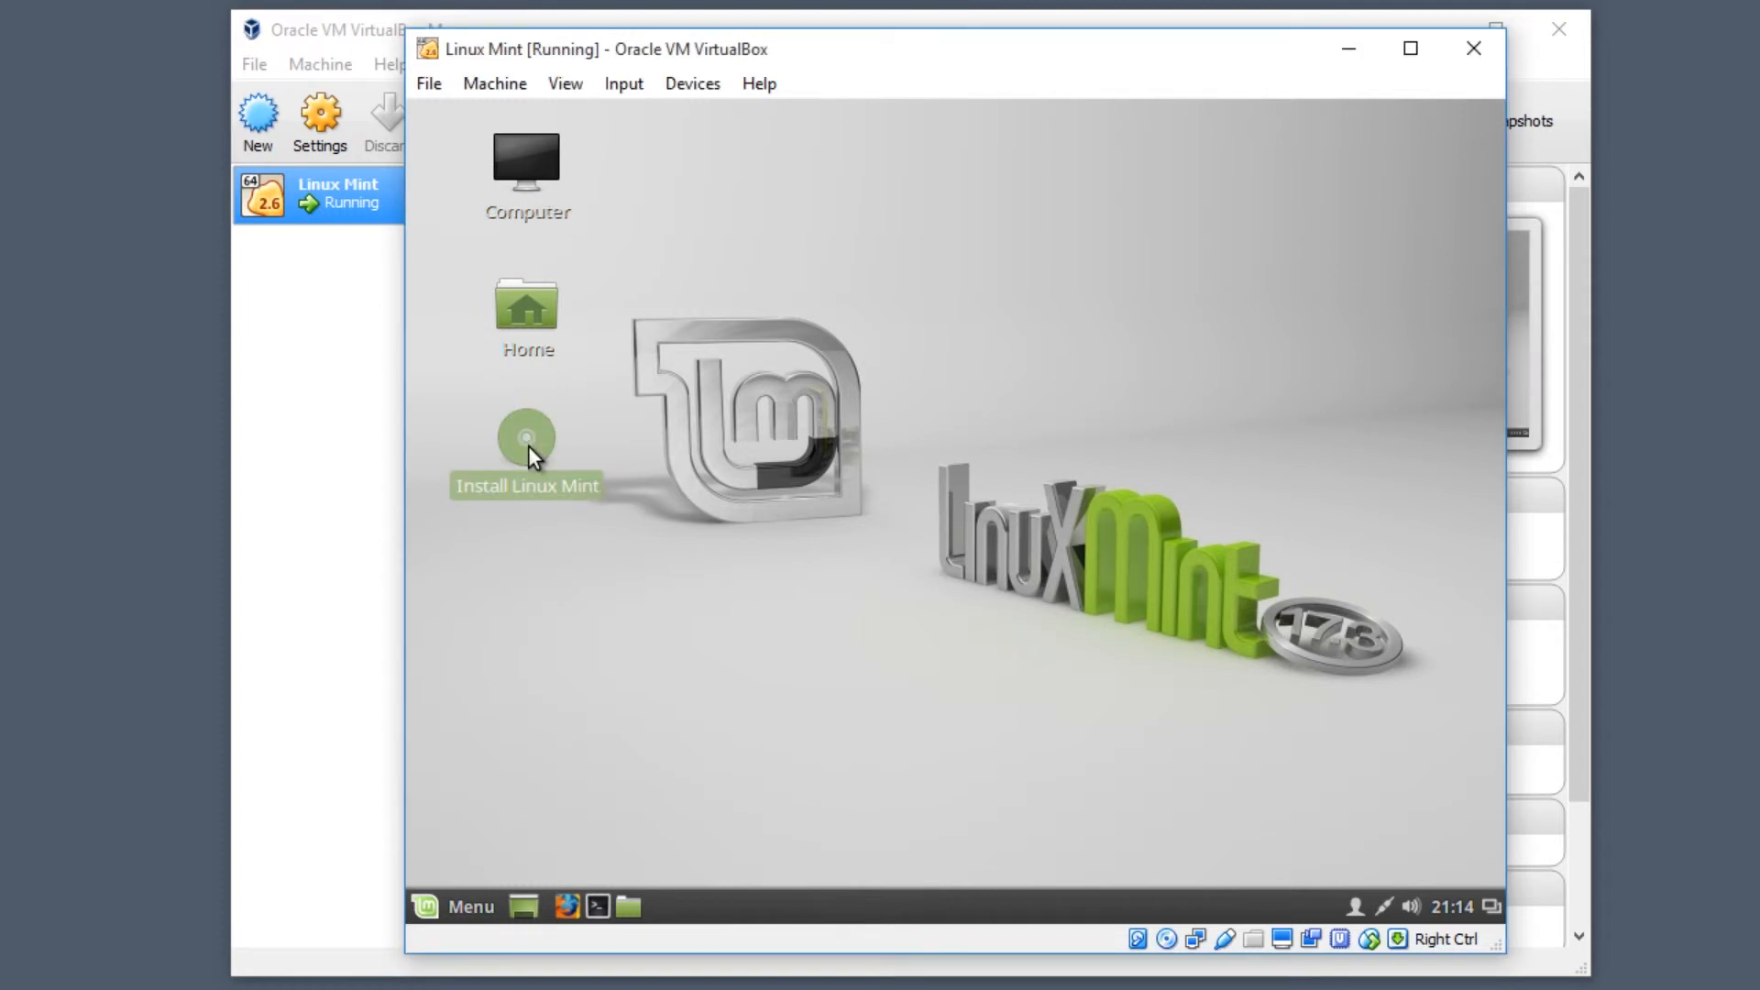
{"action": "double_click", "coordinate": [532, 448]}
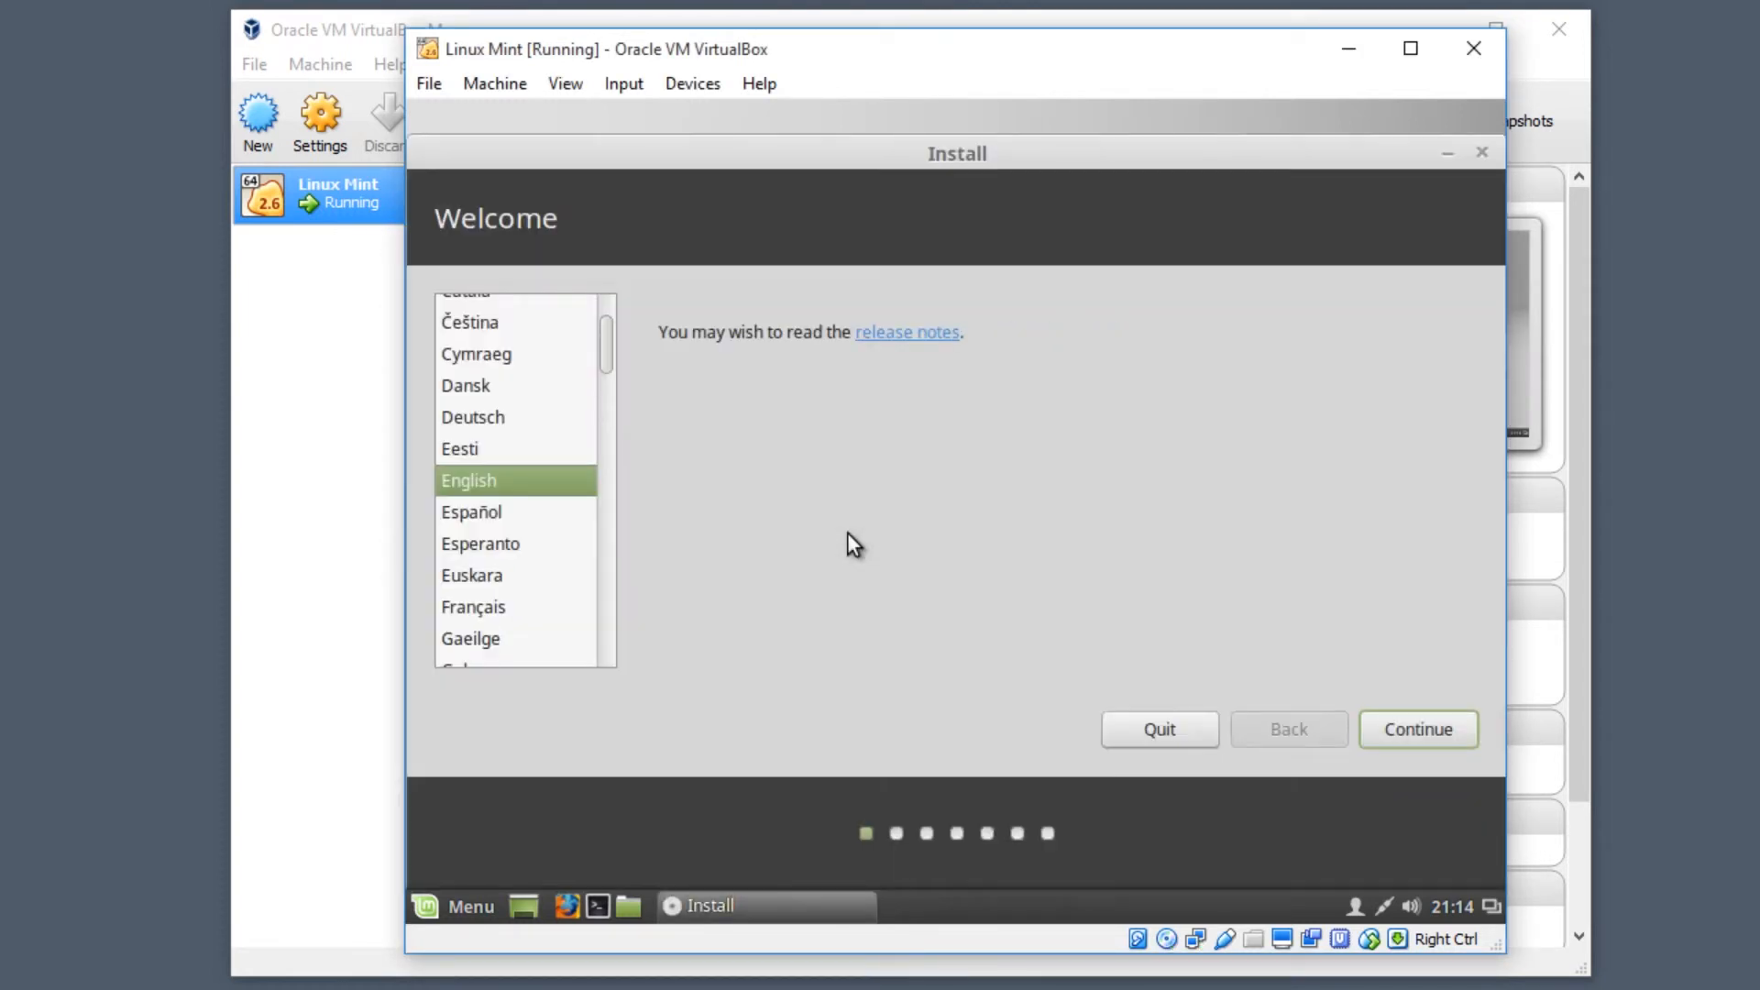
{"action": "left_click", "coordinate": [1409, 734]}
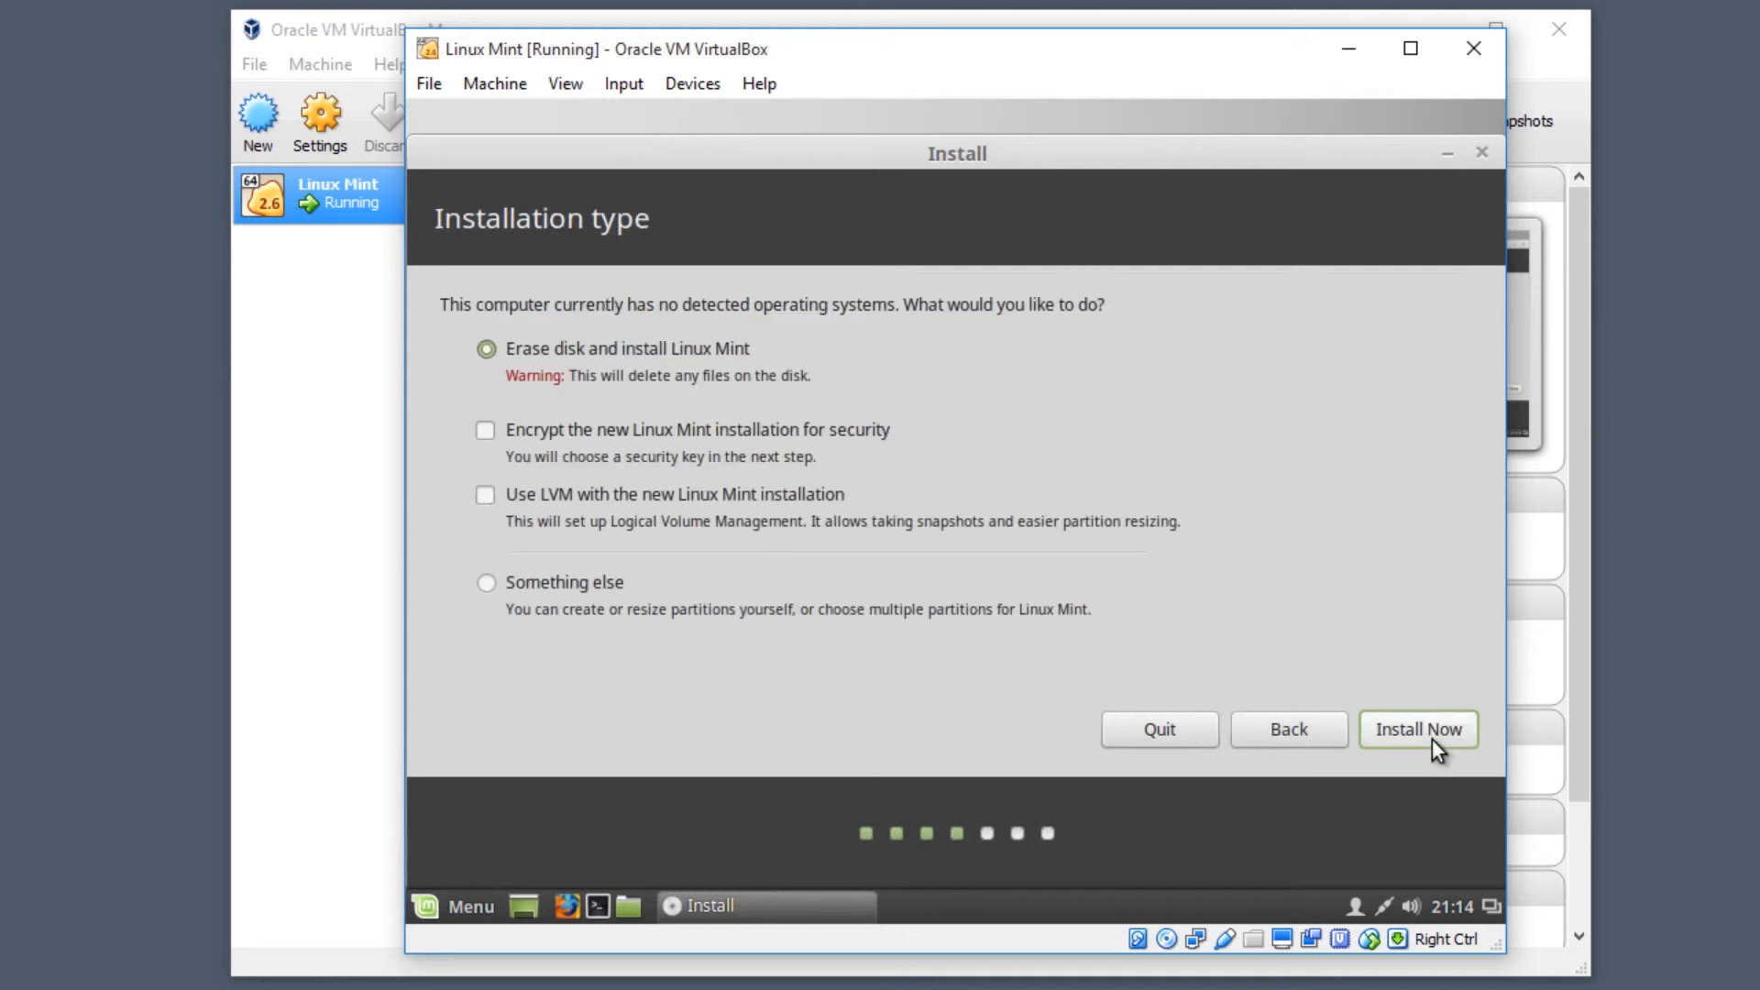
{"action": "left_click", "coordinate": [1432, 738]}
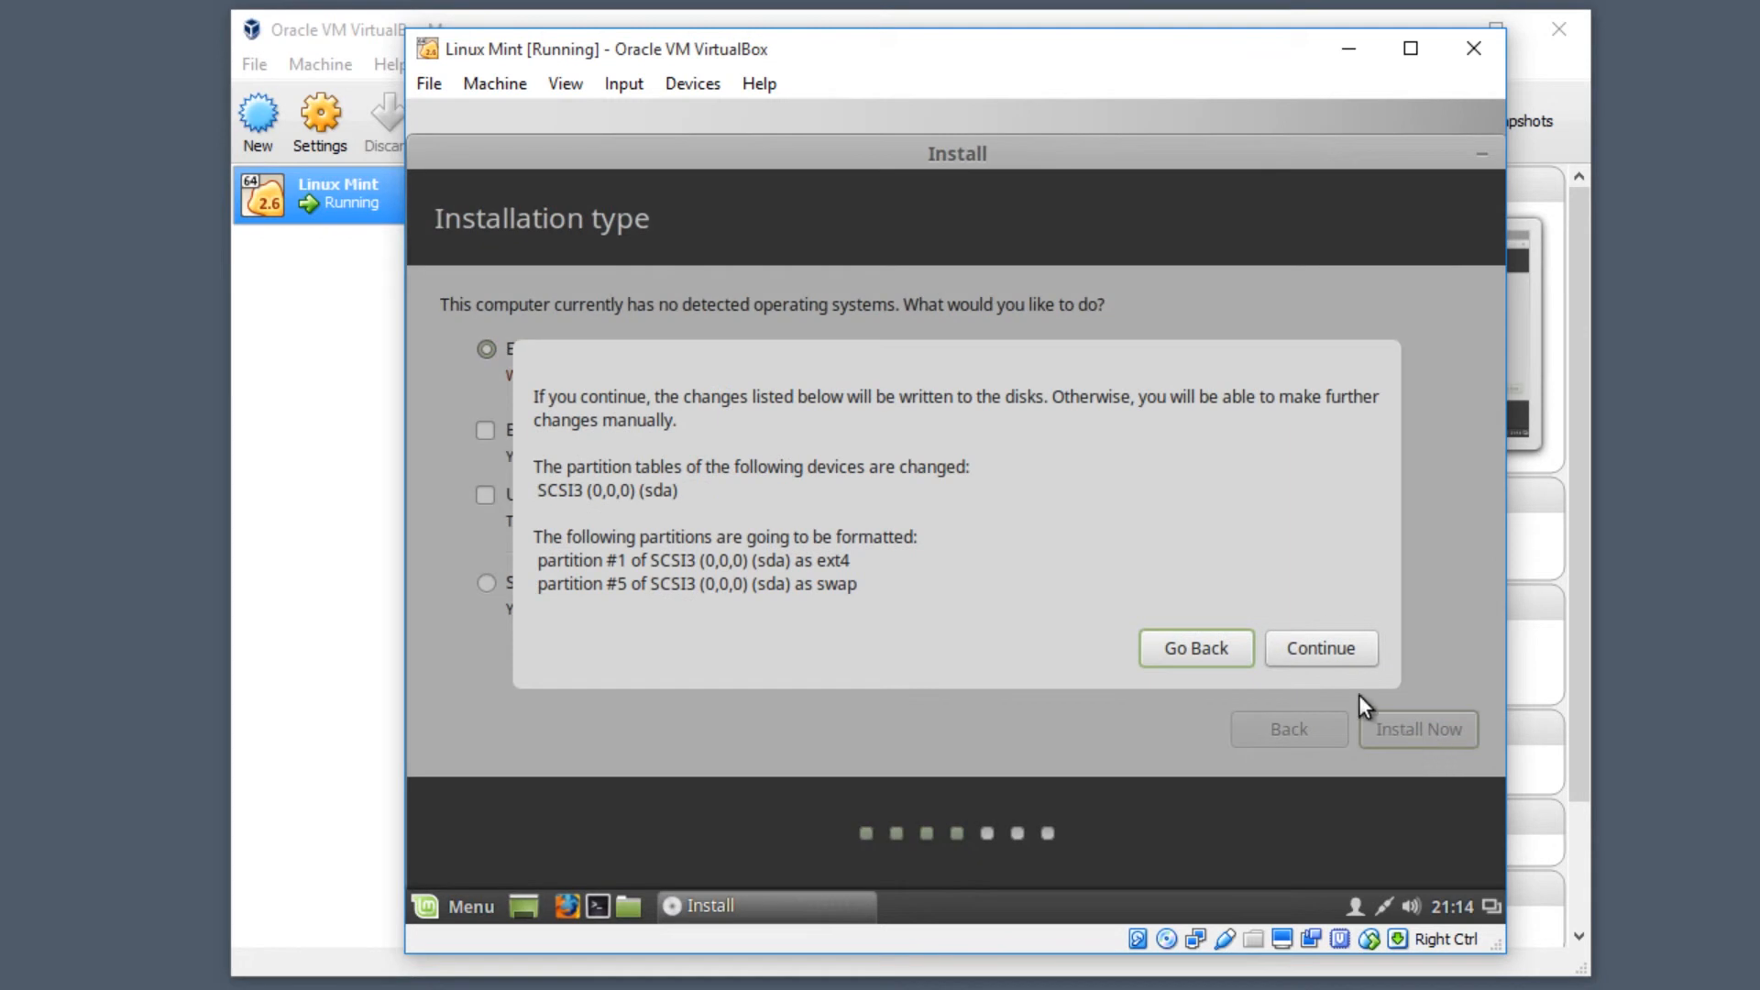
{"action": "left_click", "coordinate": [1320, 648]}
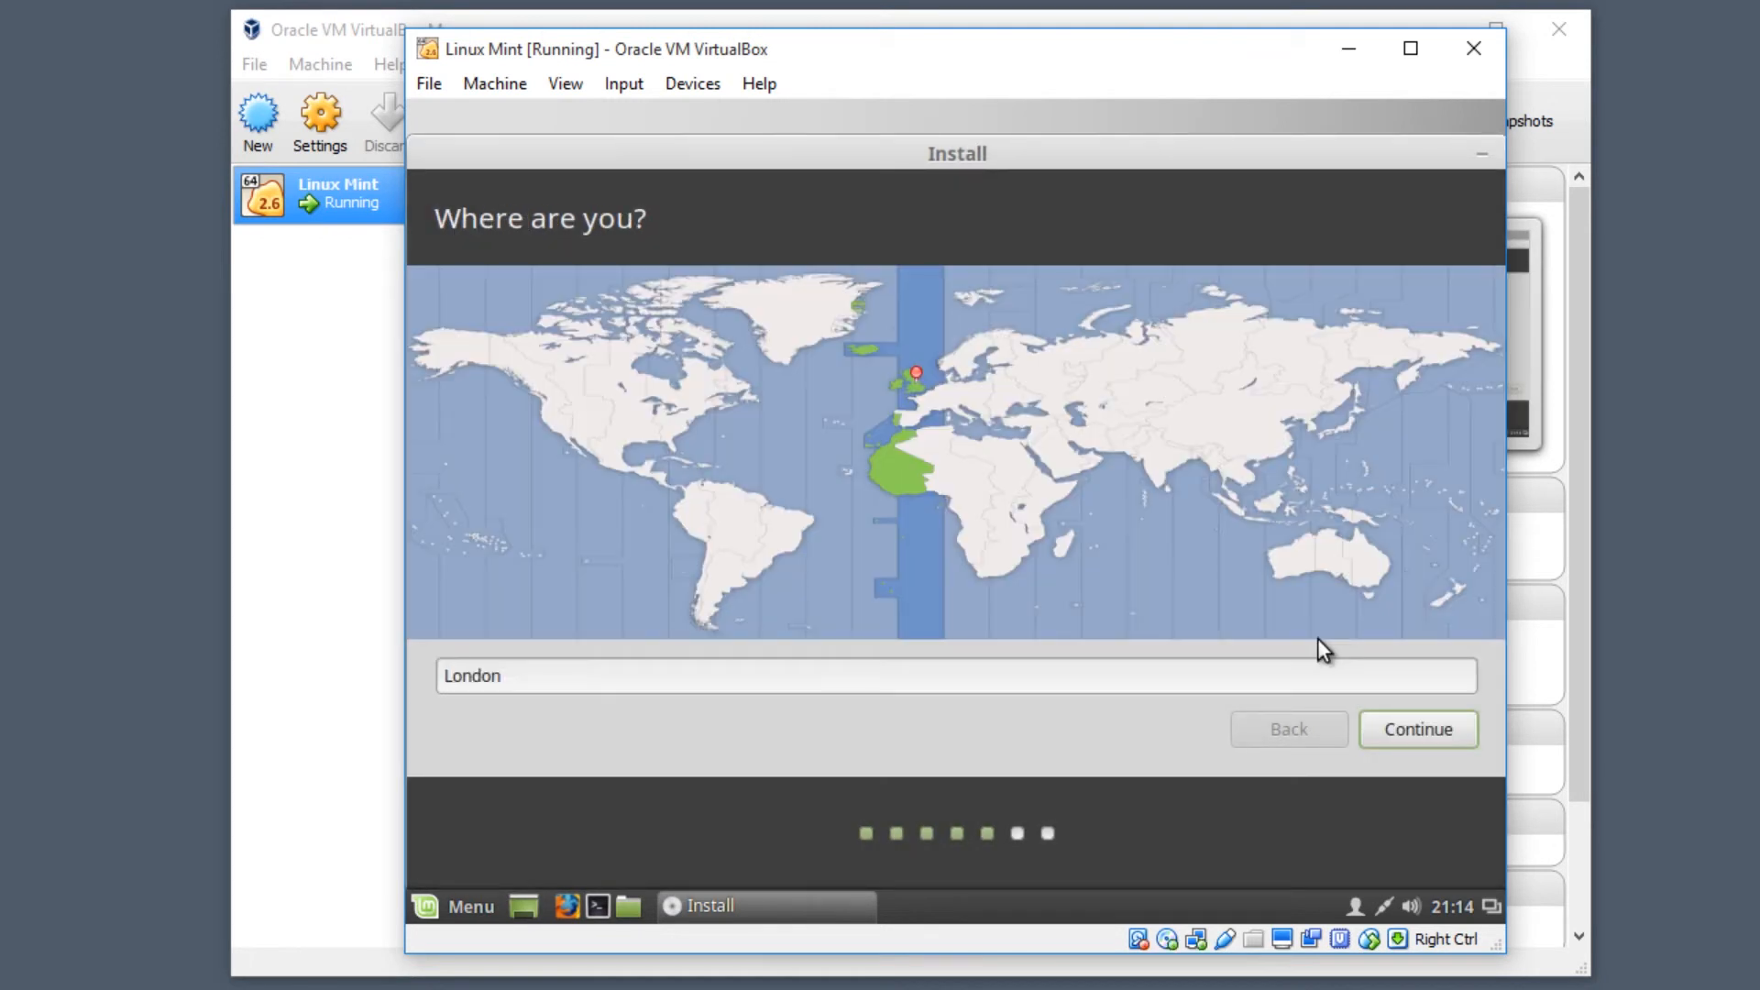
- Choose London time zone and English (UK) keyboard, fill in the user account details, and install
{"action": "left_click", "coordinate": [1392, 733]}
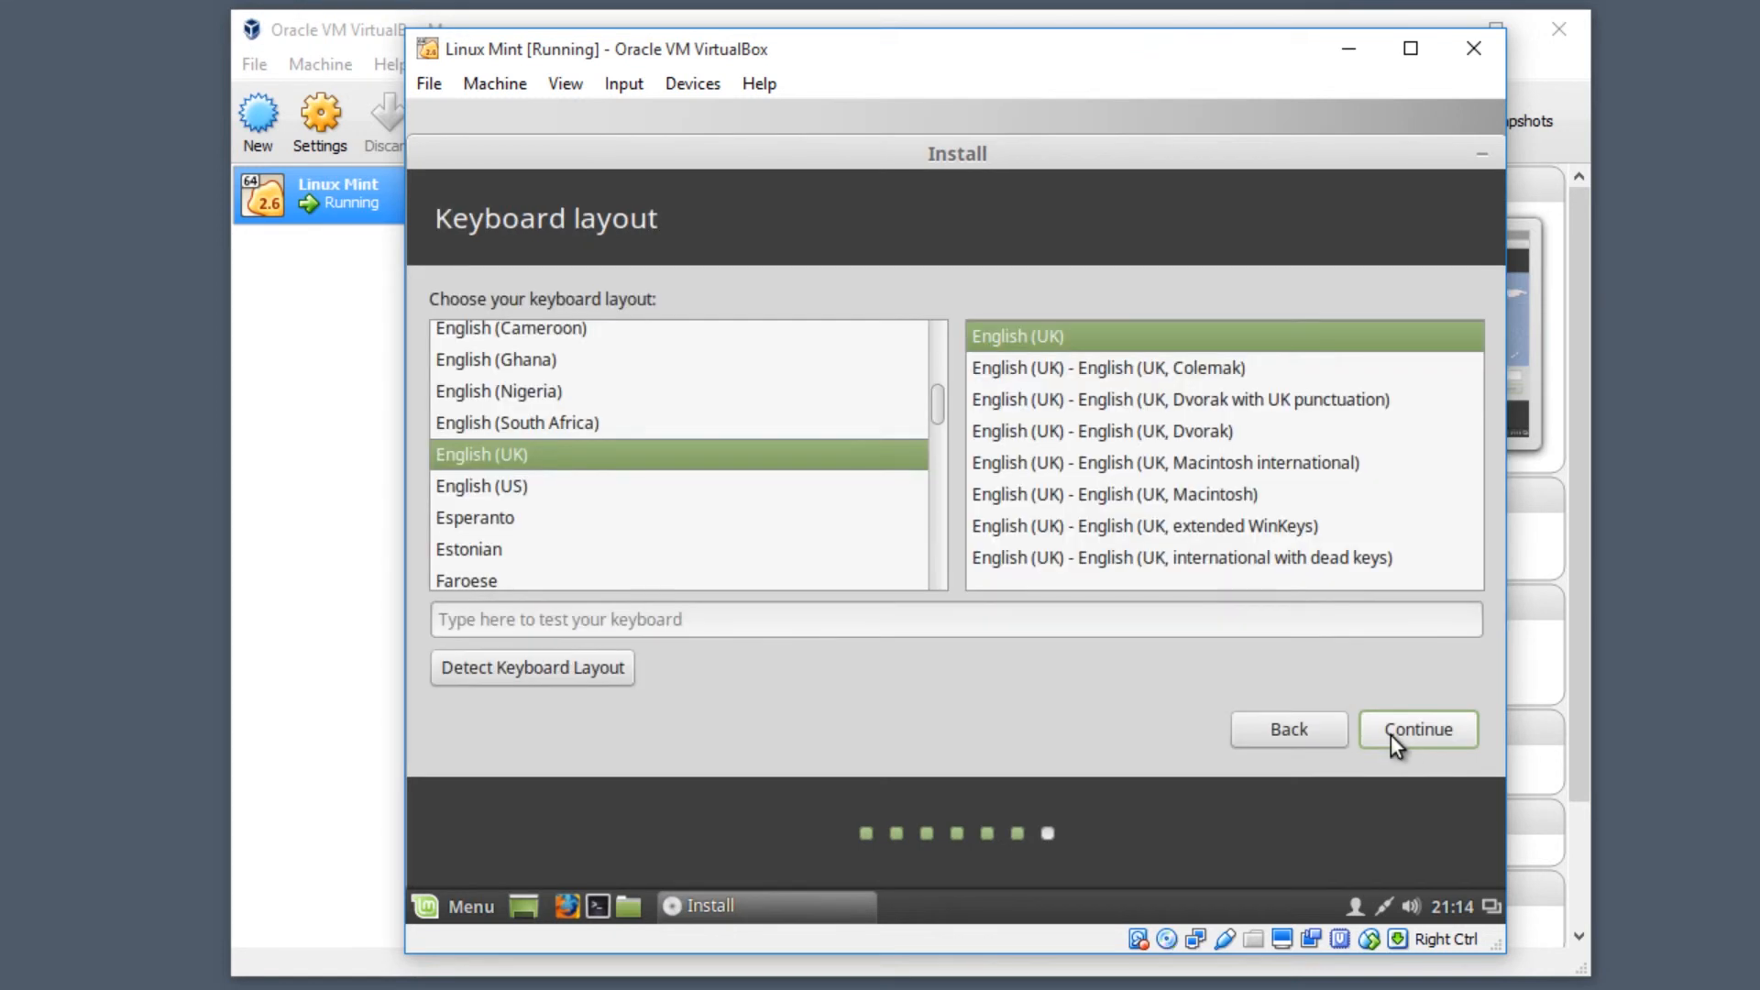
{"action": "left_click", "coordinate": [1389, 734]}
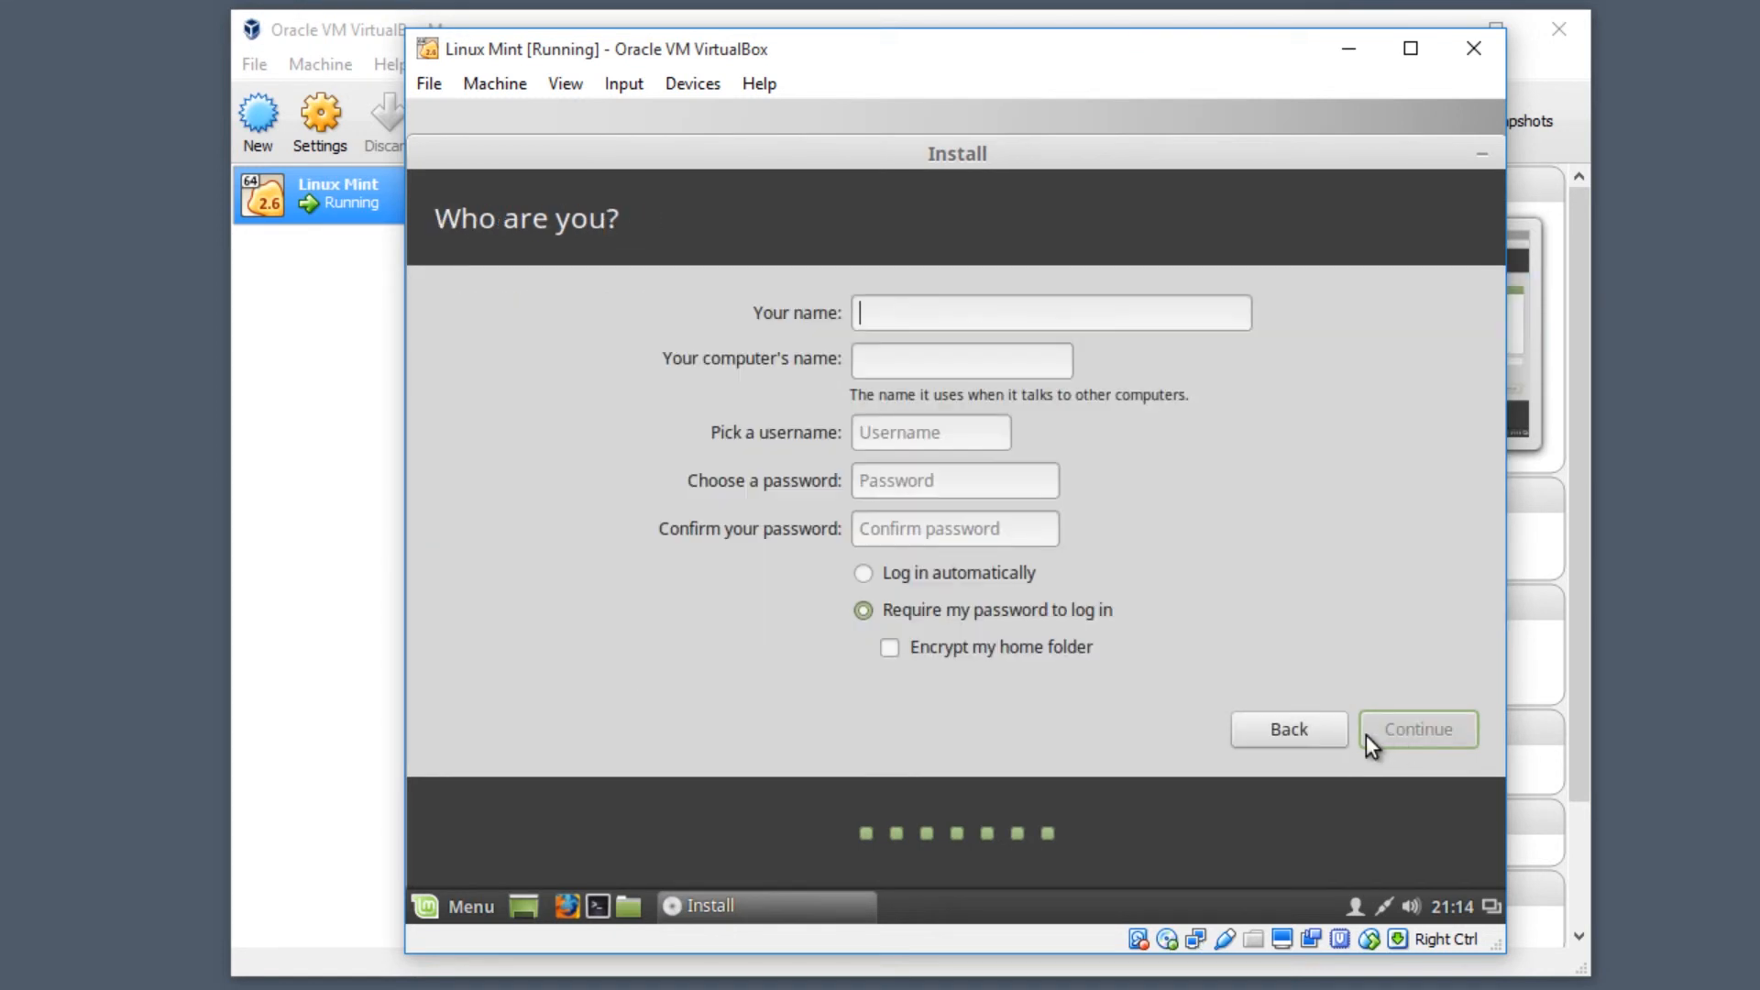
{"action": "type", "text": "test"}
{"action": "key", "text": "Tab"}
{"action": "key", "text": "Tab"}
{"action": "key", "text": "Tab"}
{"action": "type", "text": "test"}
{"action": "key", "text": "Tab"}
{"action": "type", "text": "test"}
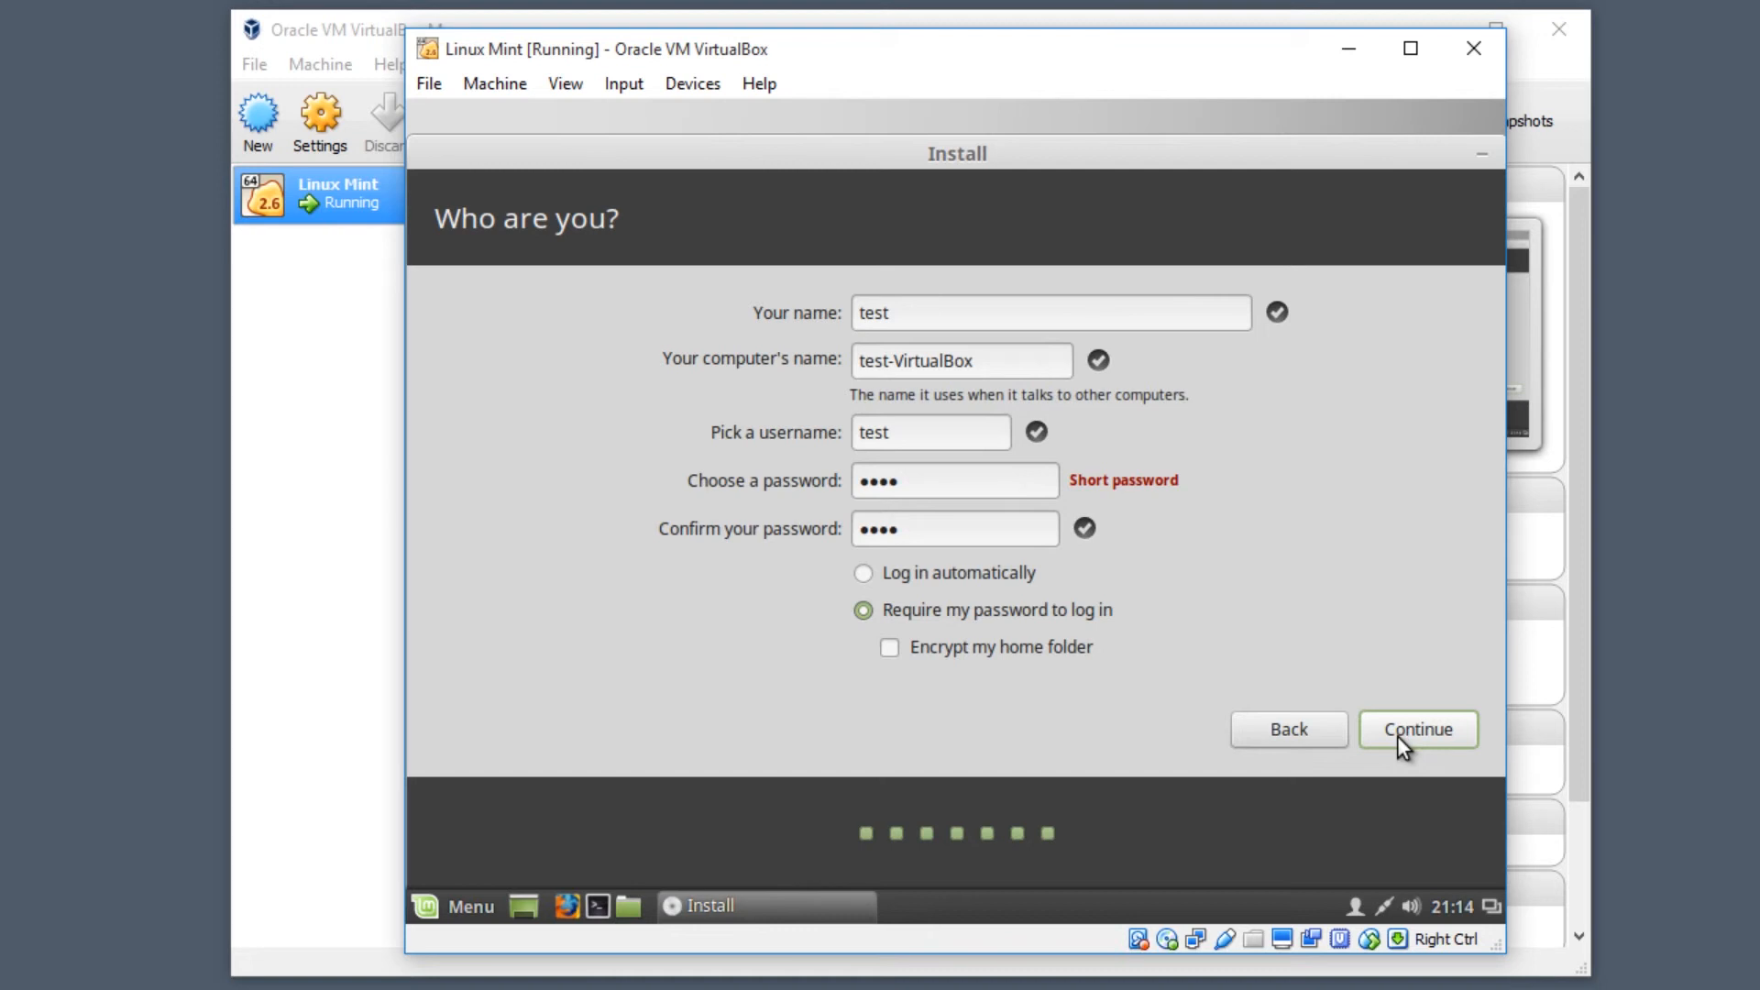
{"action": "left_click", "coordinate": [1397, 732]}
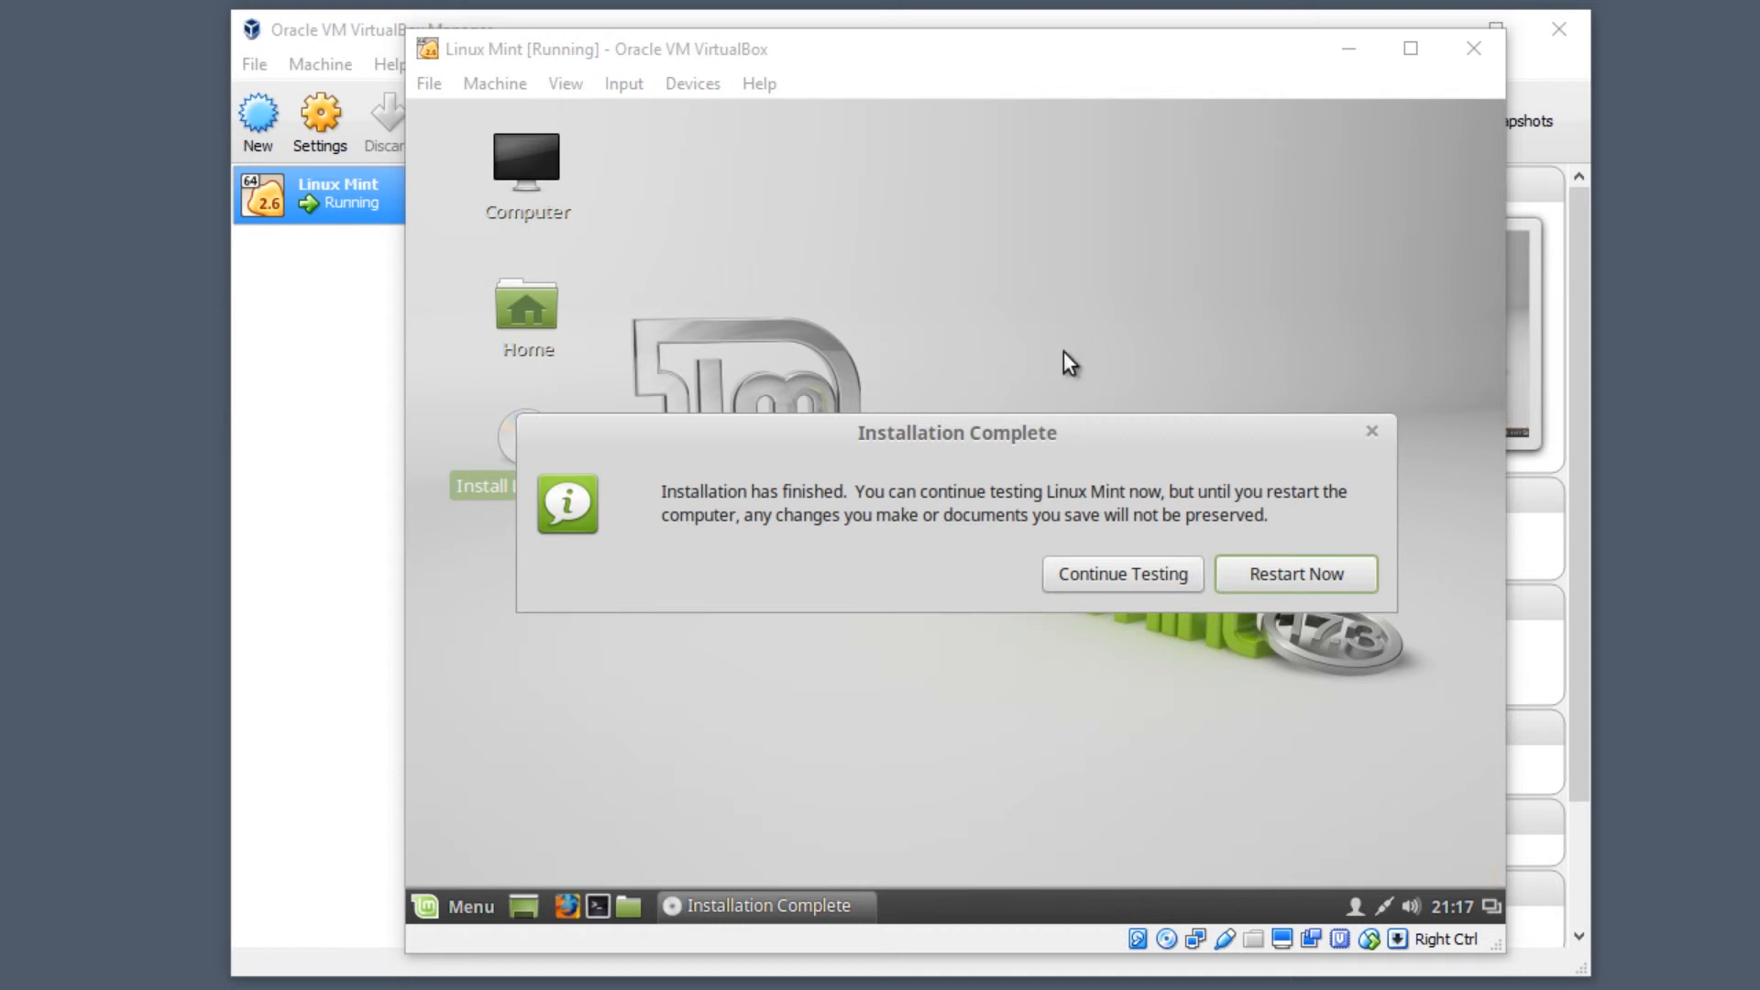
- Force-eject the Linux Mint installer disc from the VM's optical drive
{"action": "left_click_drag", "start_coordinate": [1104, 44], "coordinate": [1076, 58]}
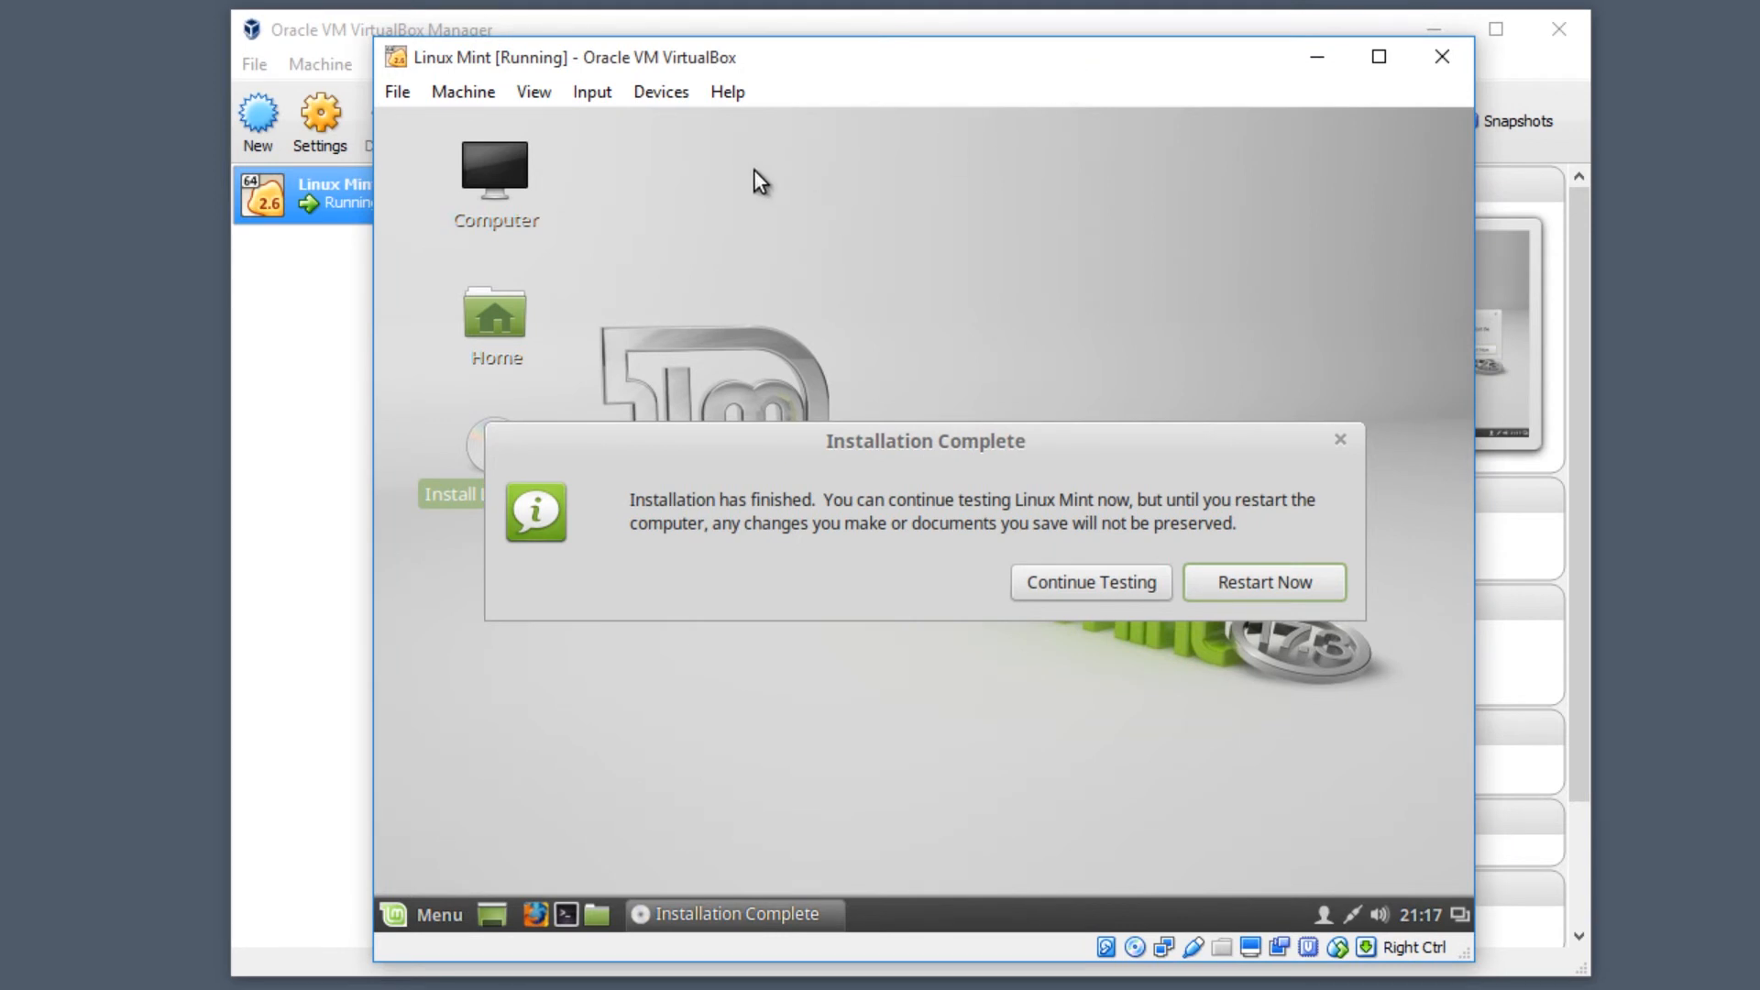
{"action": "left_click", "coordinate": [639, 96]}
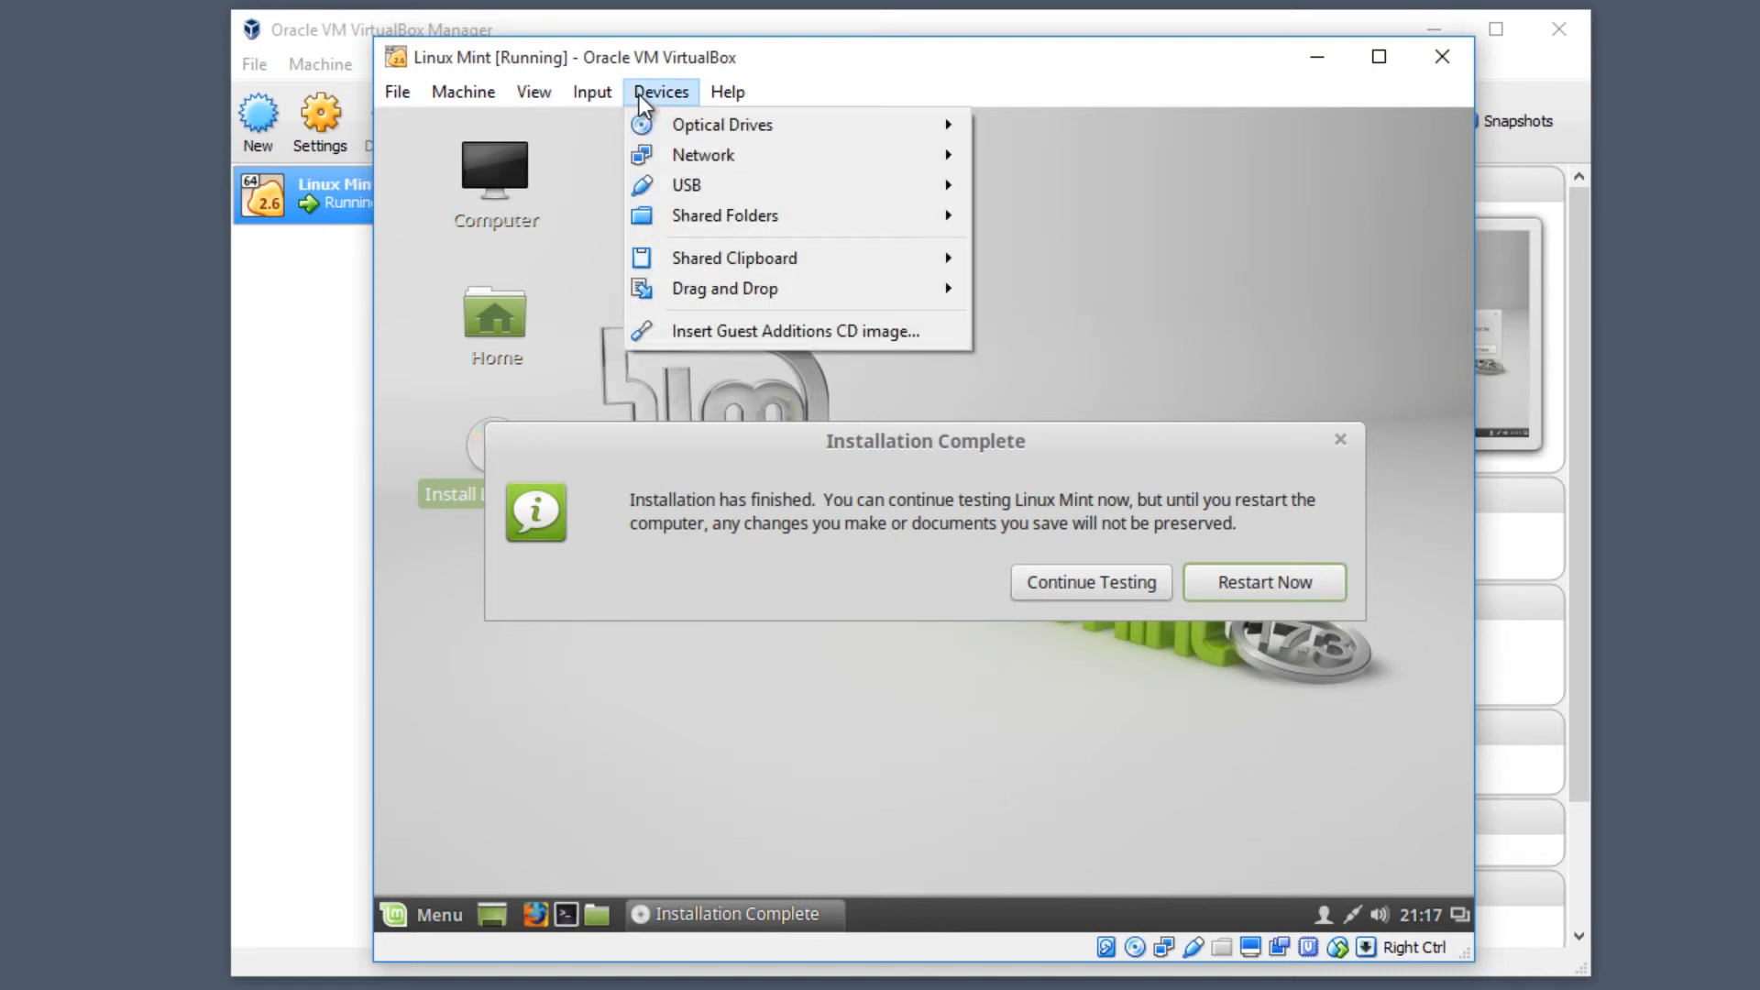
{"action": "mouse_move", "coordinate": [691, 134]}
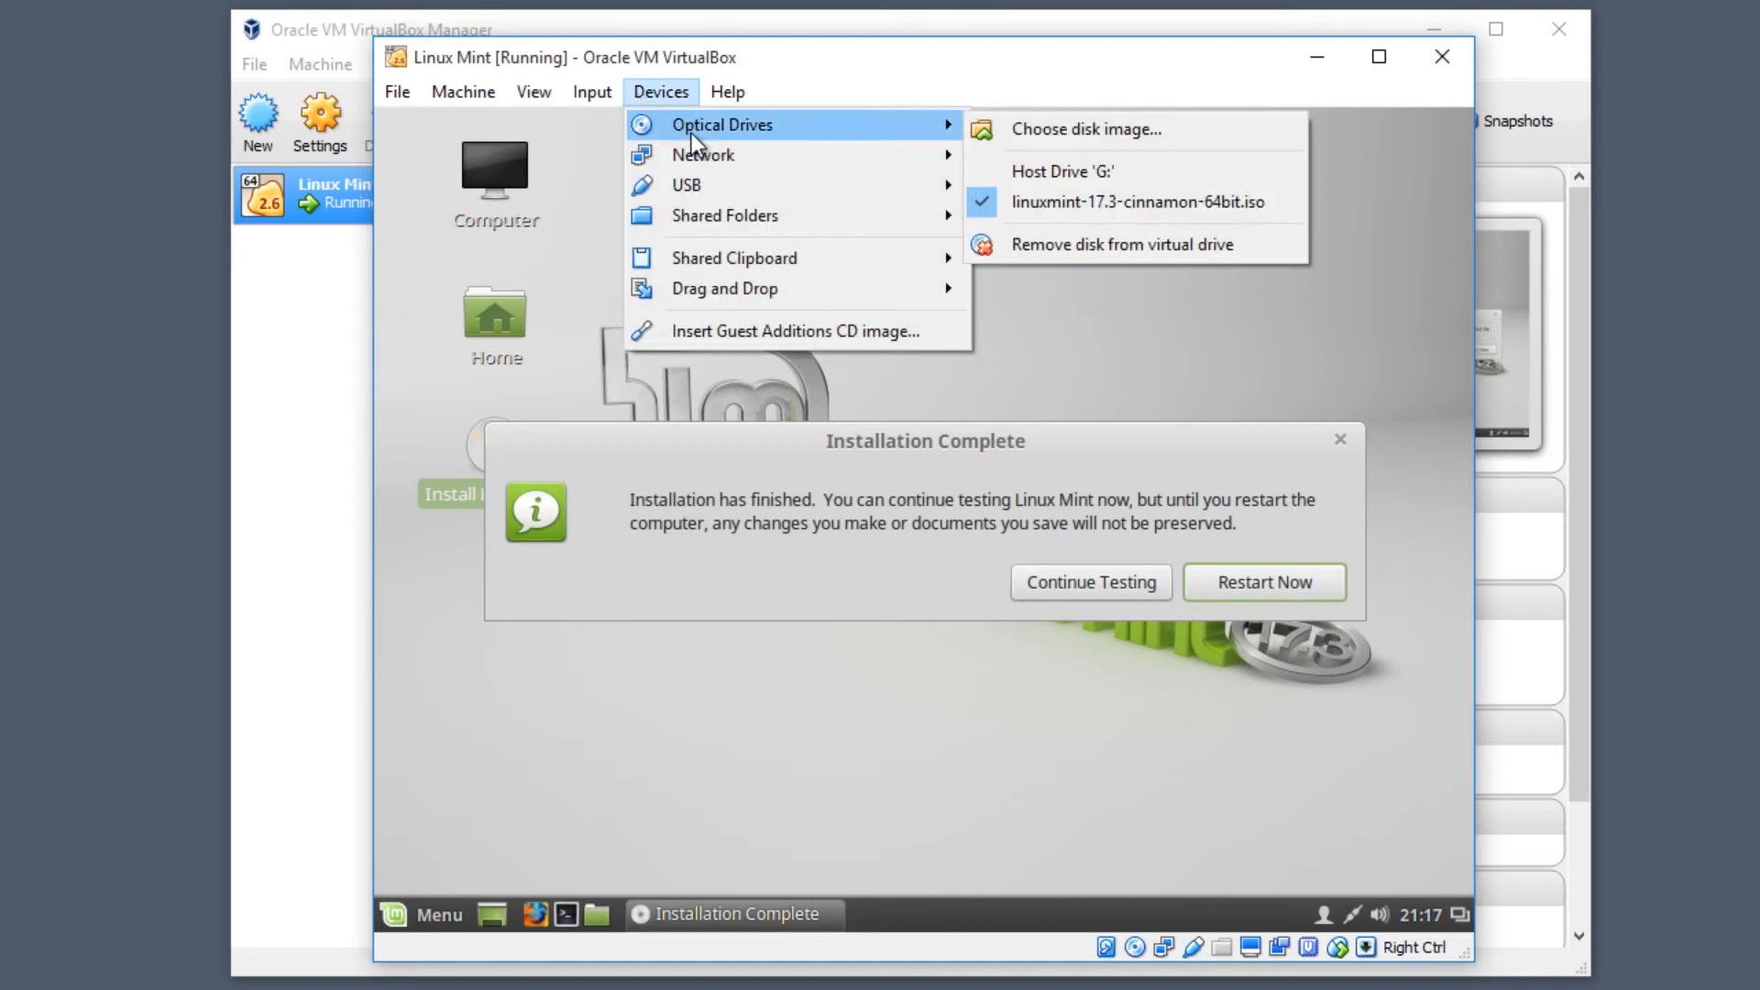
{"action": "left_click", "coordinate": [1146, 243]}
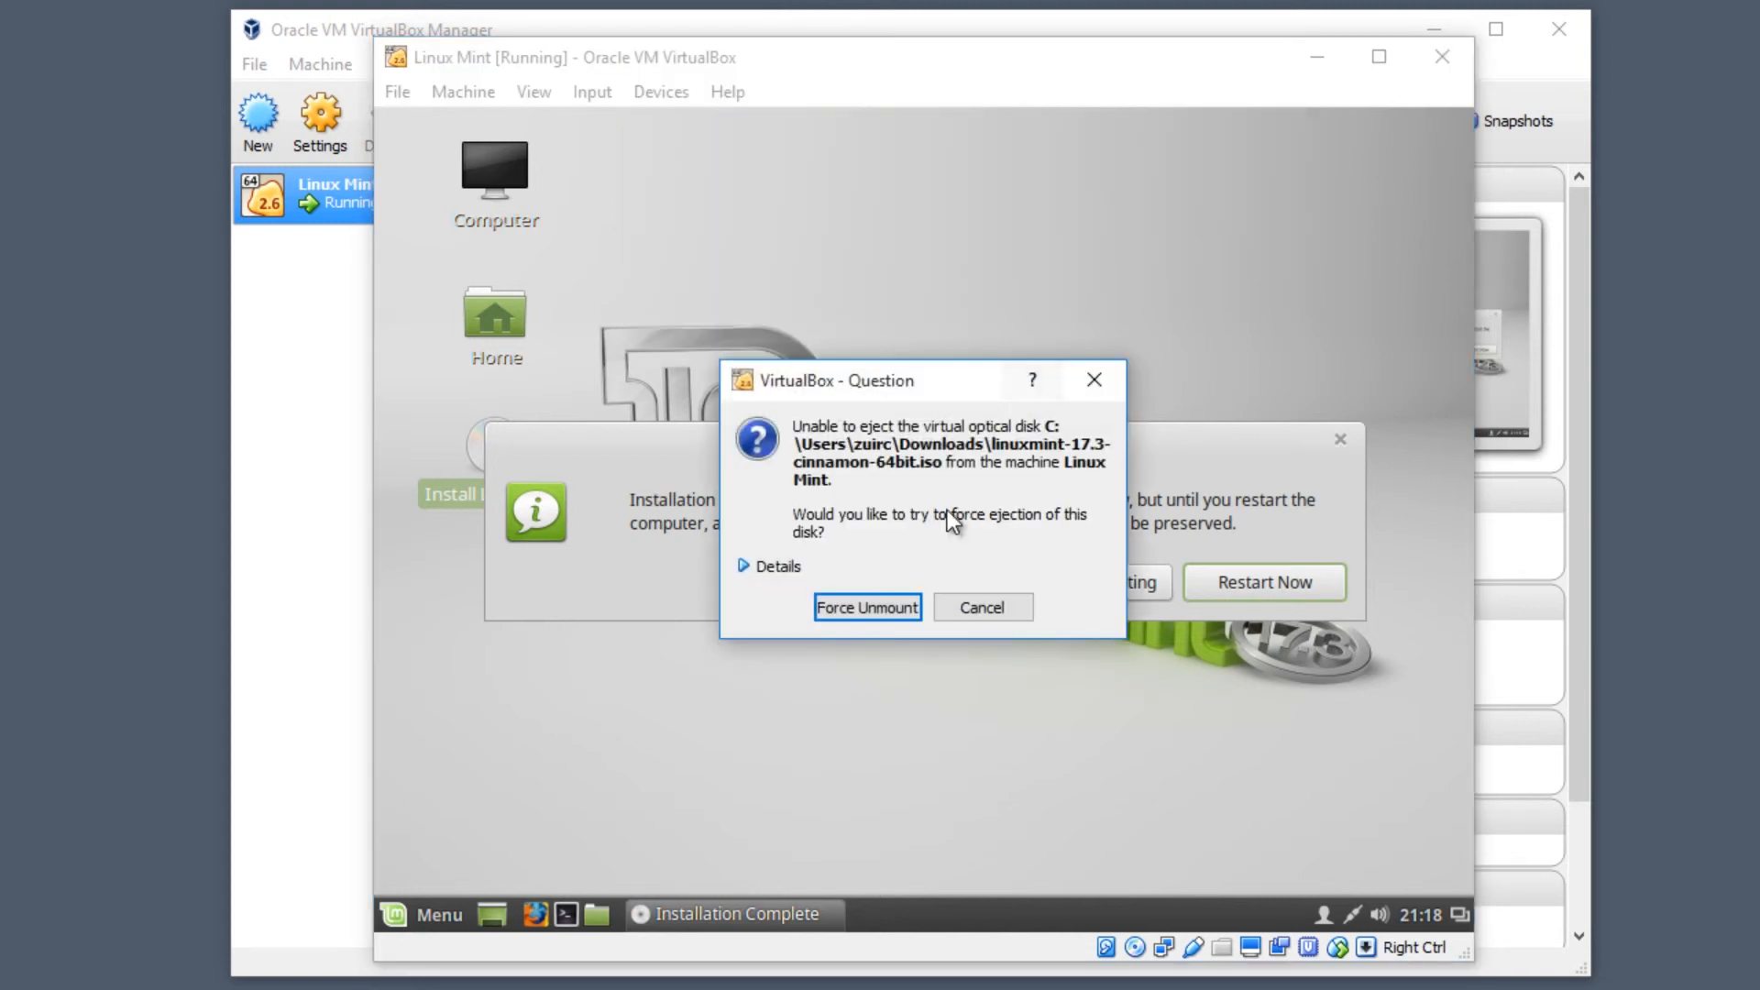
{"action": "left_click", "coordinate": [889, 607]}
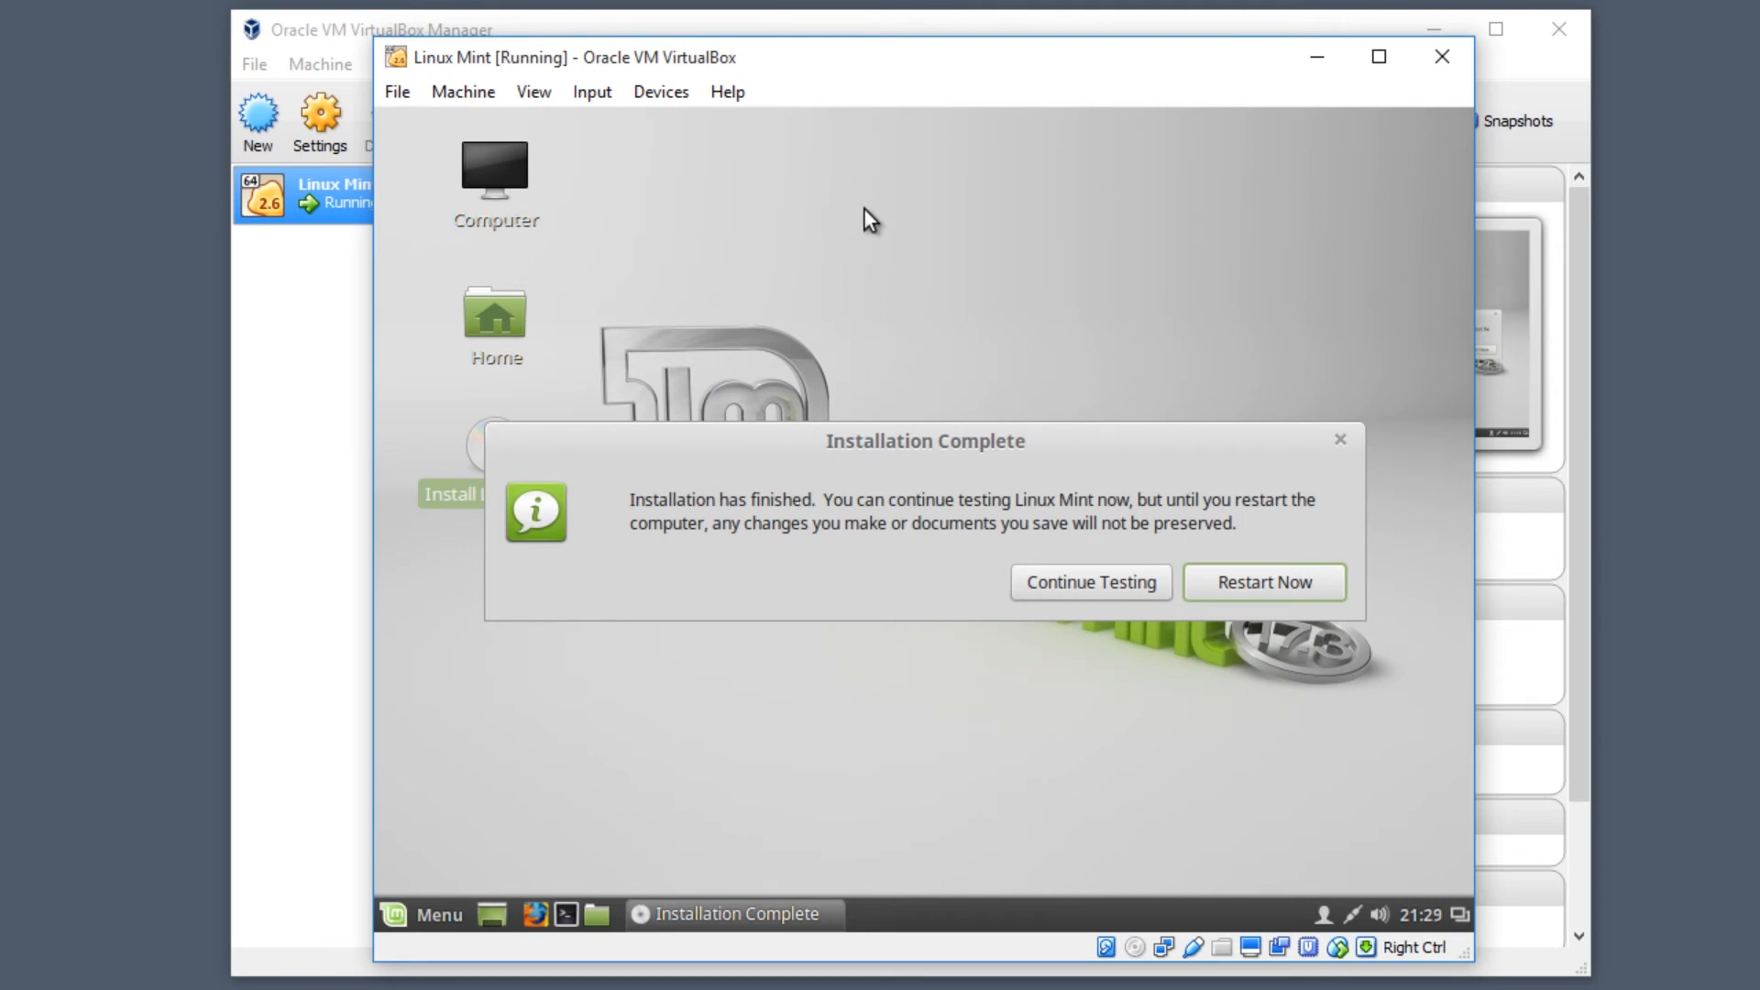
- Reset the virtual machine and confirm the reset
{"action": "left_click", "coordinate": [403, 94]}
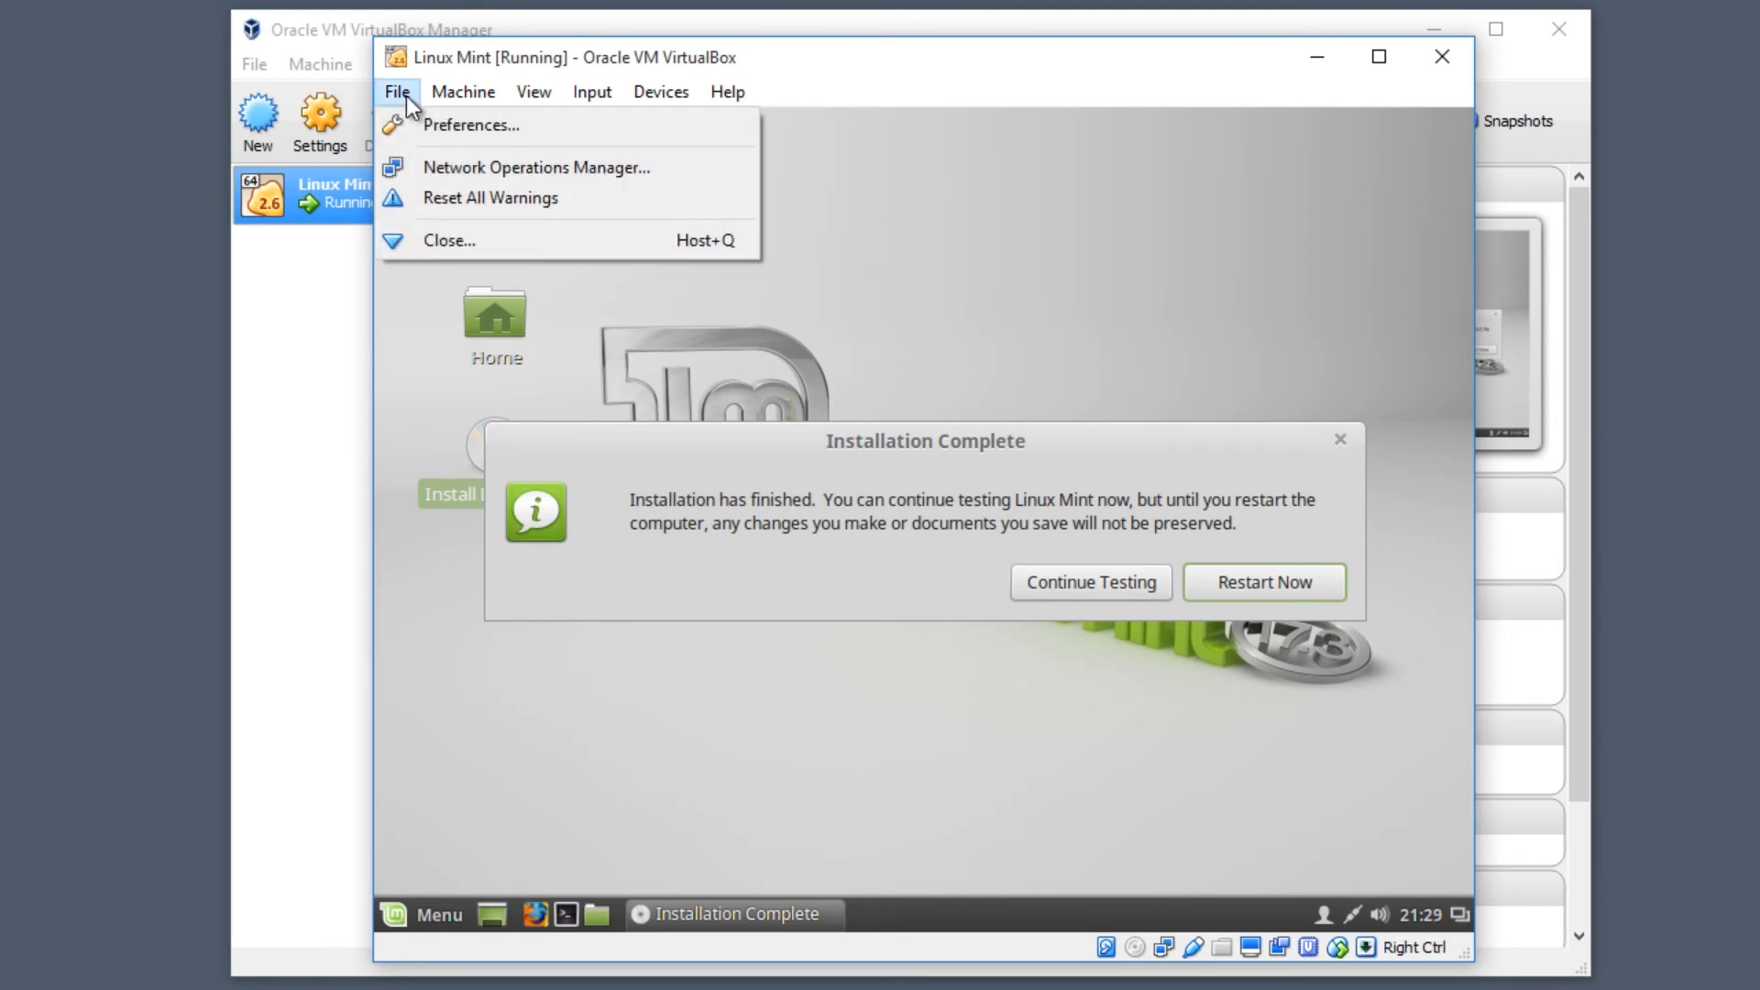
{"action": "mouse_move", "coordinate": [436, 92]}
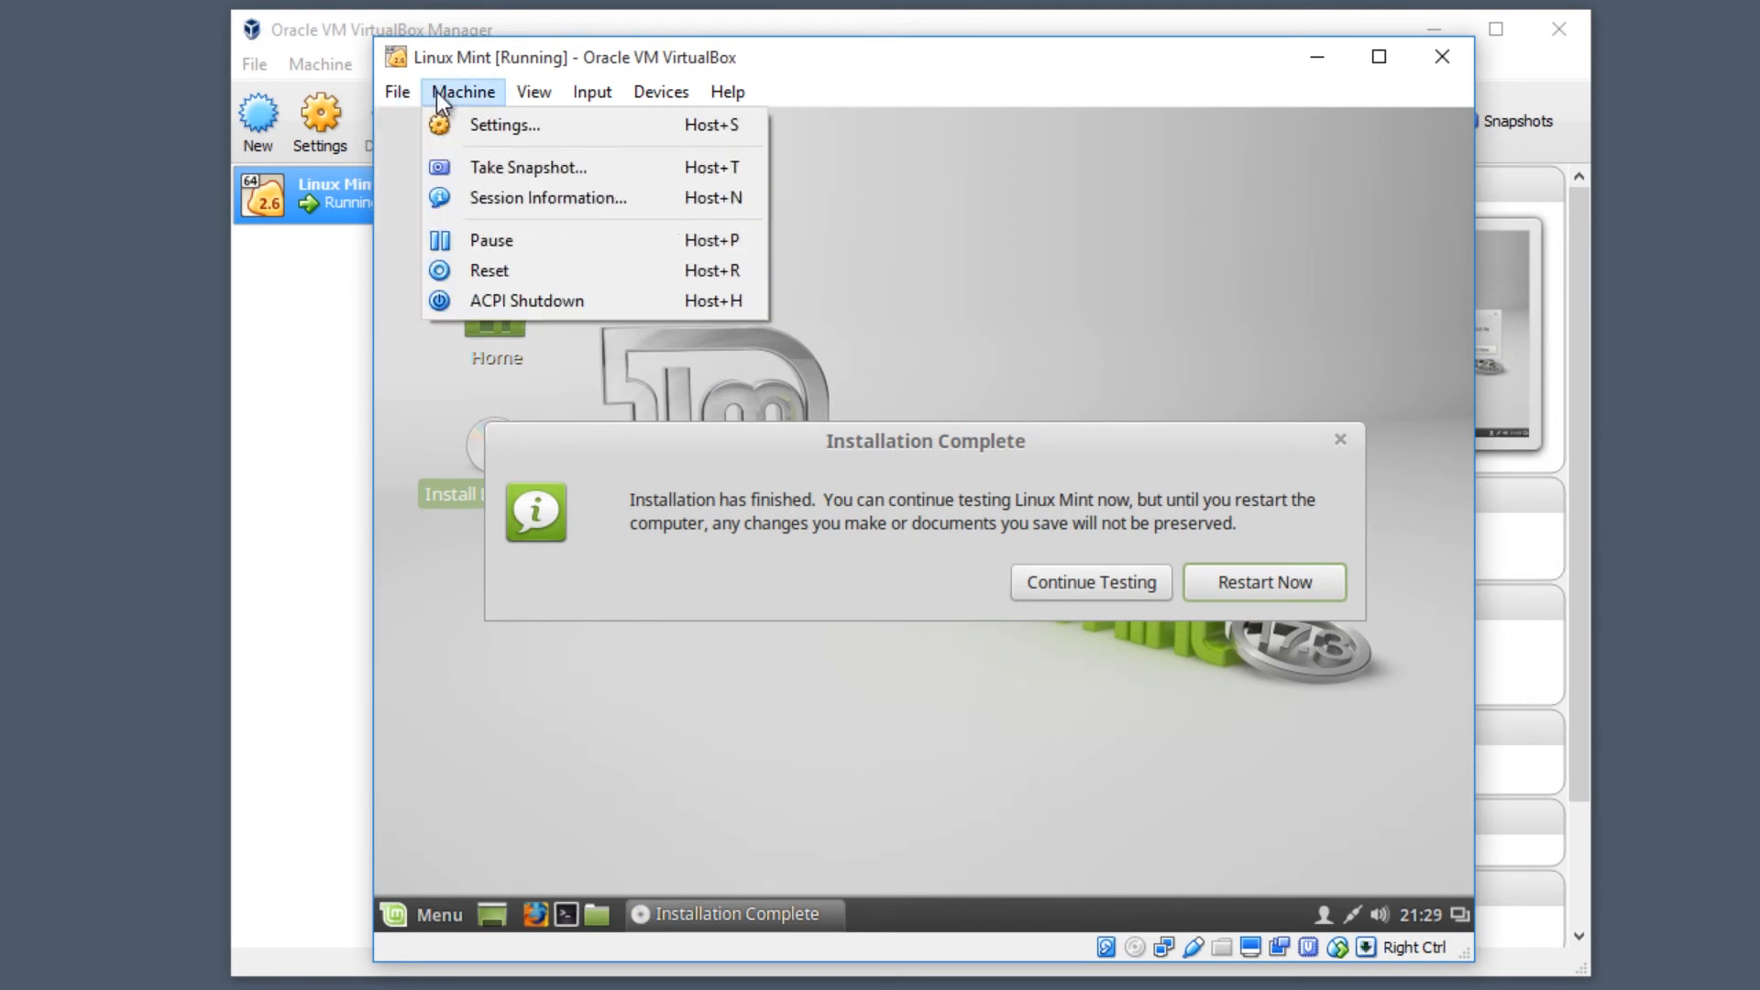
{"action": "left_click", "coordinate": [711, 273]}
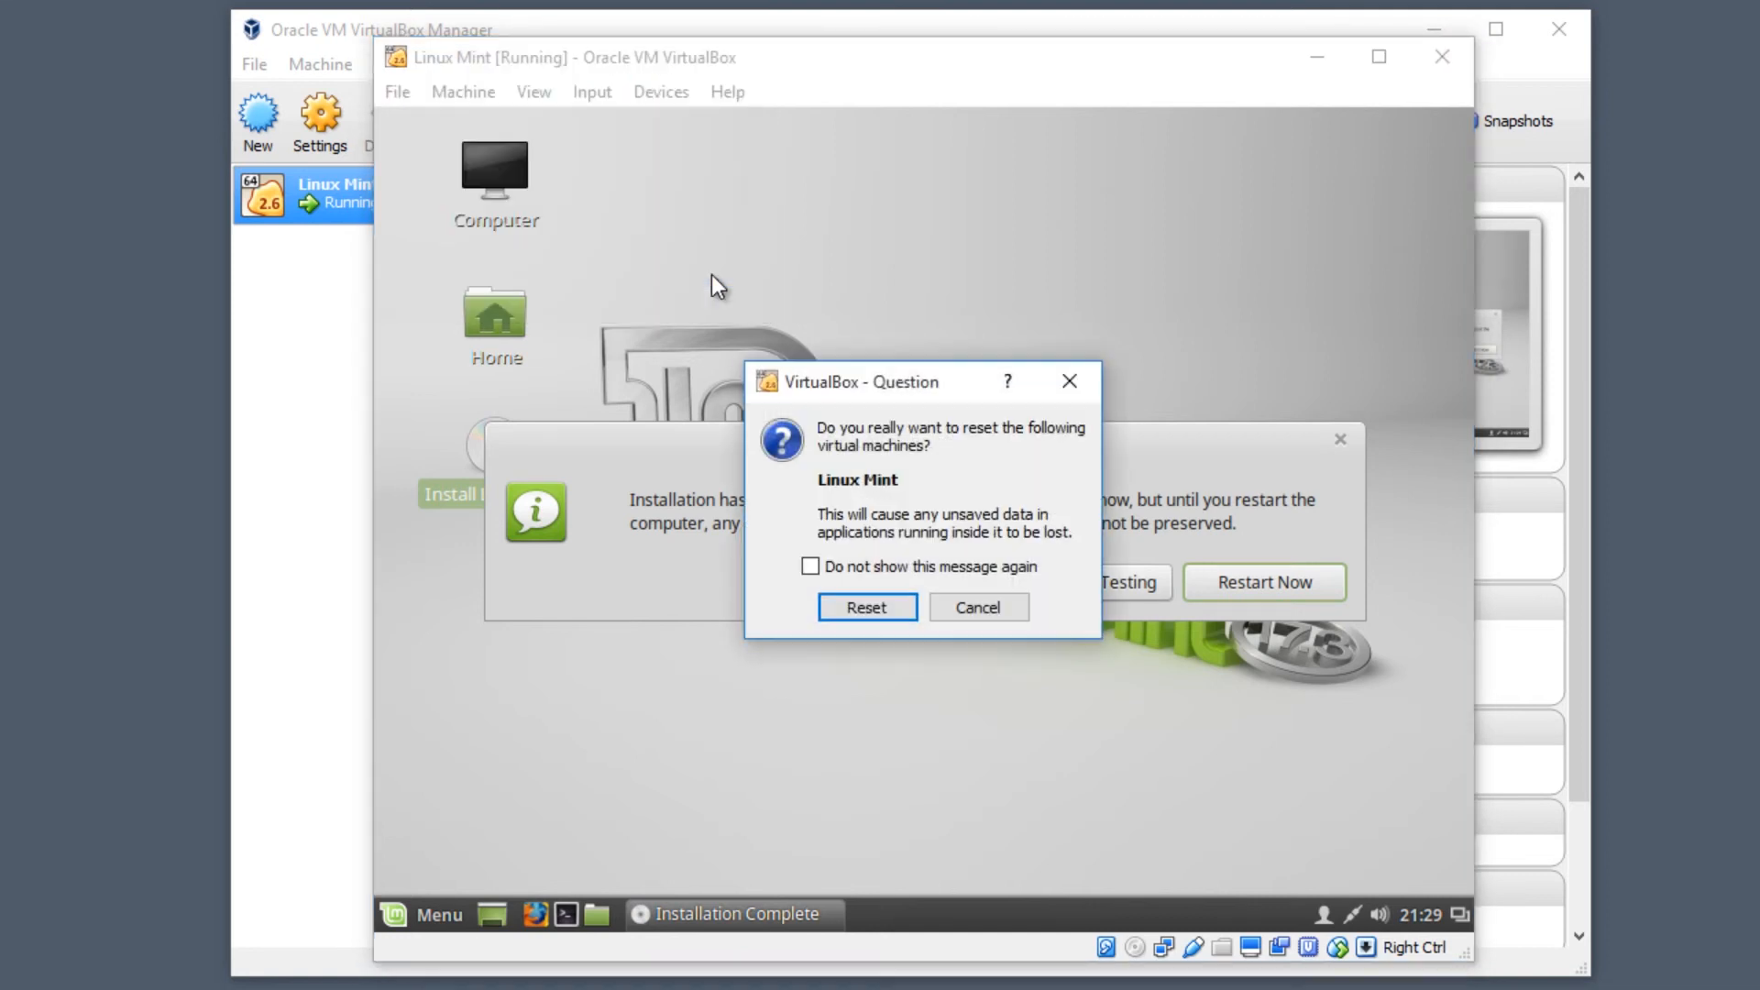
{"action": "left_click", "coordinate": [852, 600]}
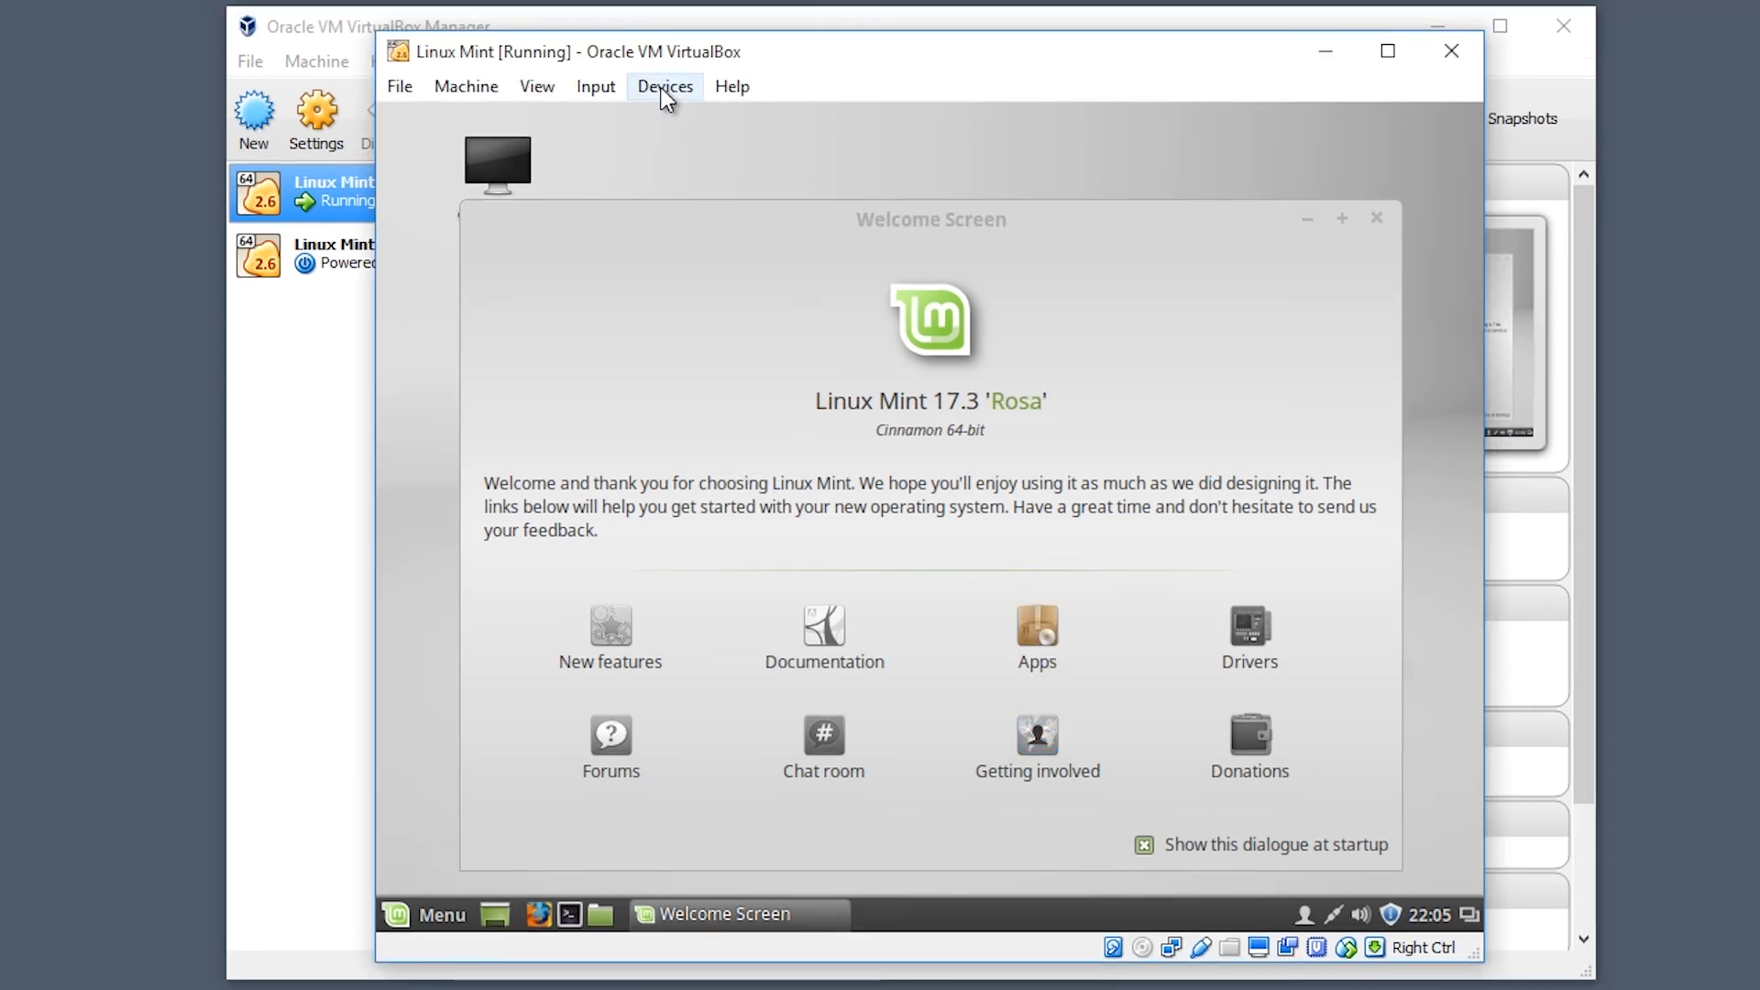
- Insert and run the Guest Additions CD, authenticate with the user password, confirm with y, and close the terminal
{"action": "left_click", "coordinate": [665, 88]}
{"action": "left_click", "coordinate": [700, 332]}
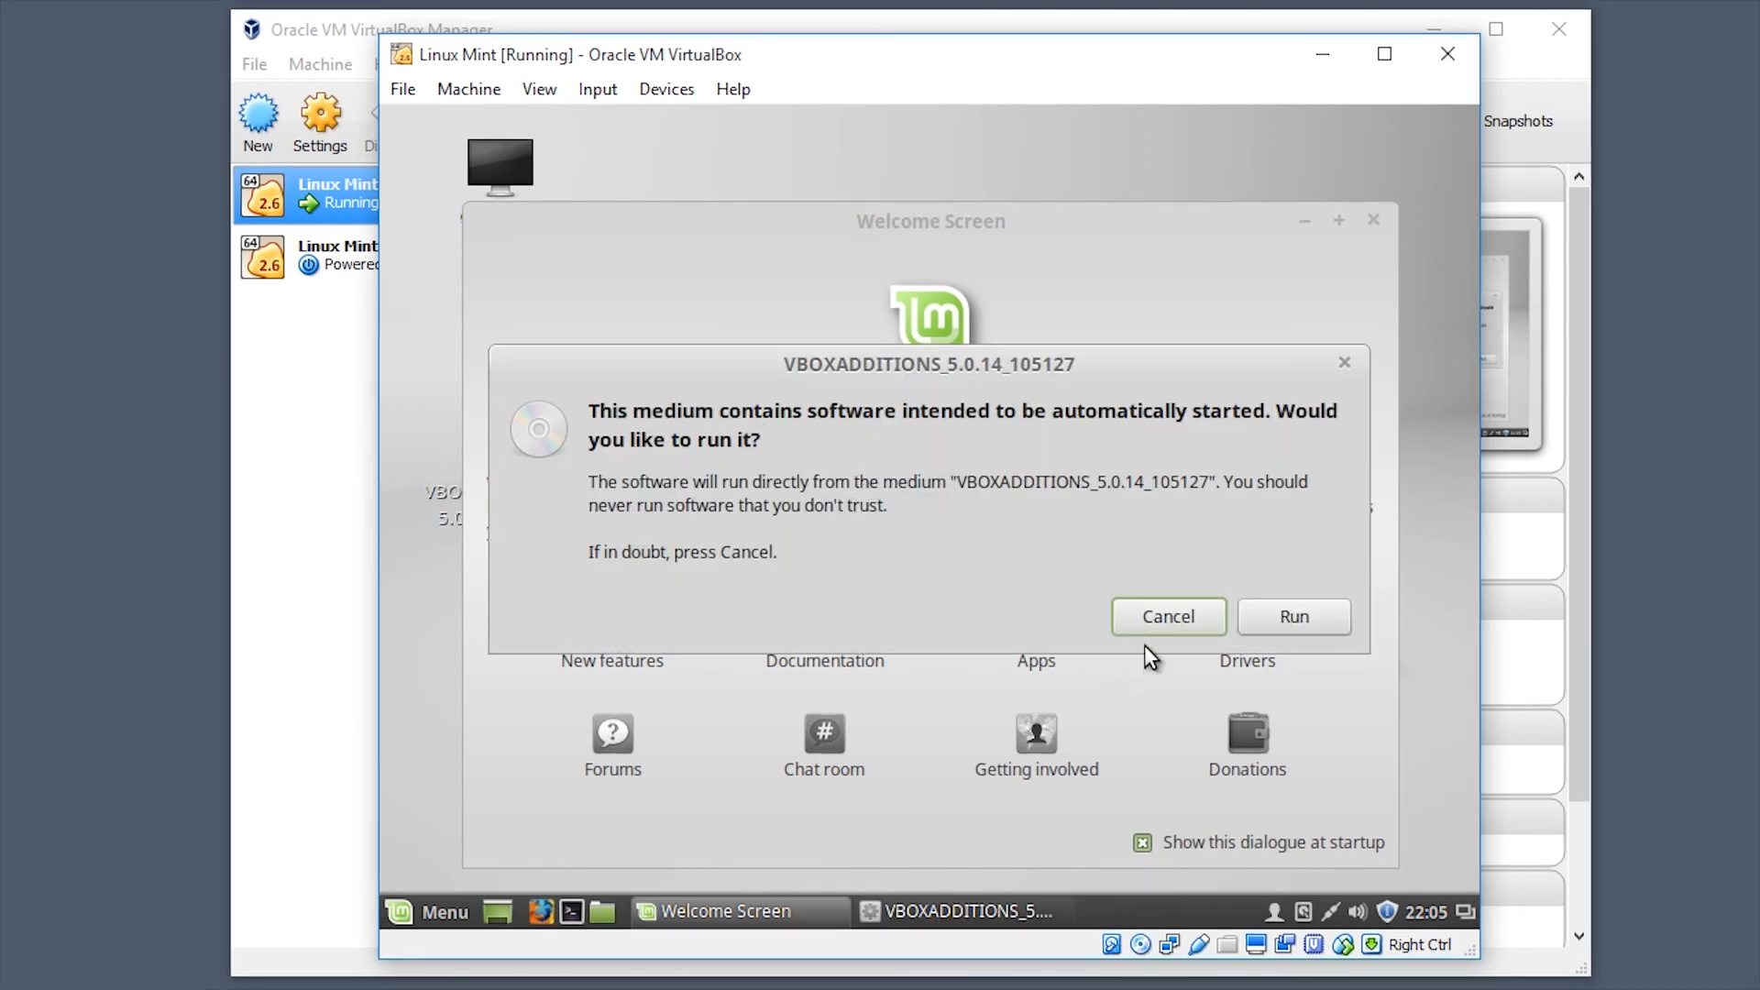
{"action": "left_click", "coordinate": [1283, 614]}
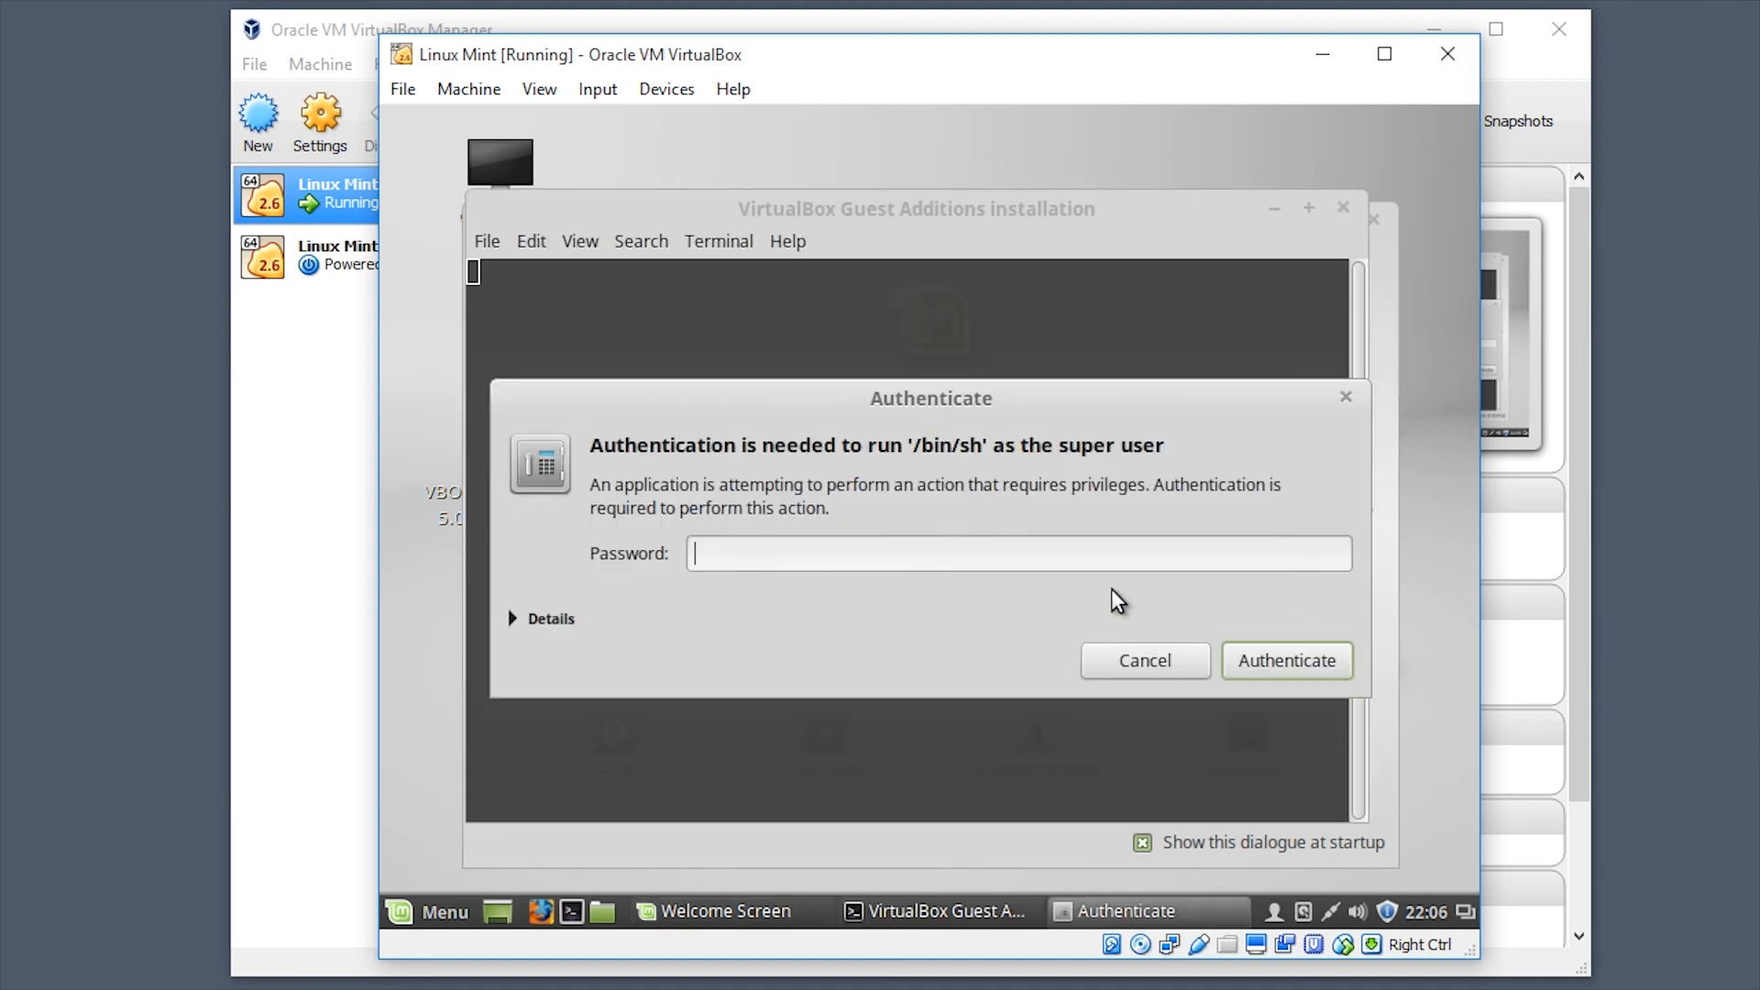
{"action": "type", "text": "••••"}
{"action": "left_click", "coordinate": [1260, 656]}
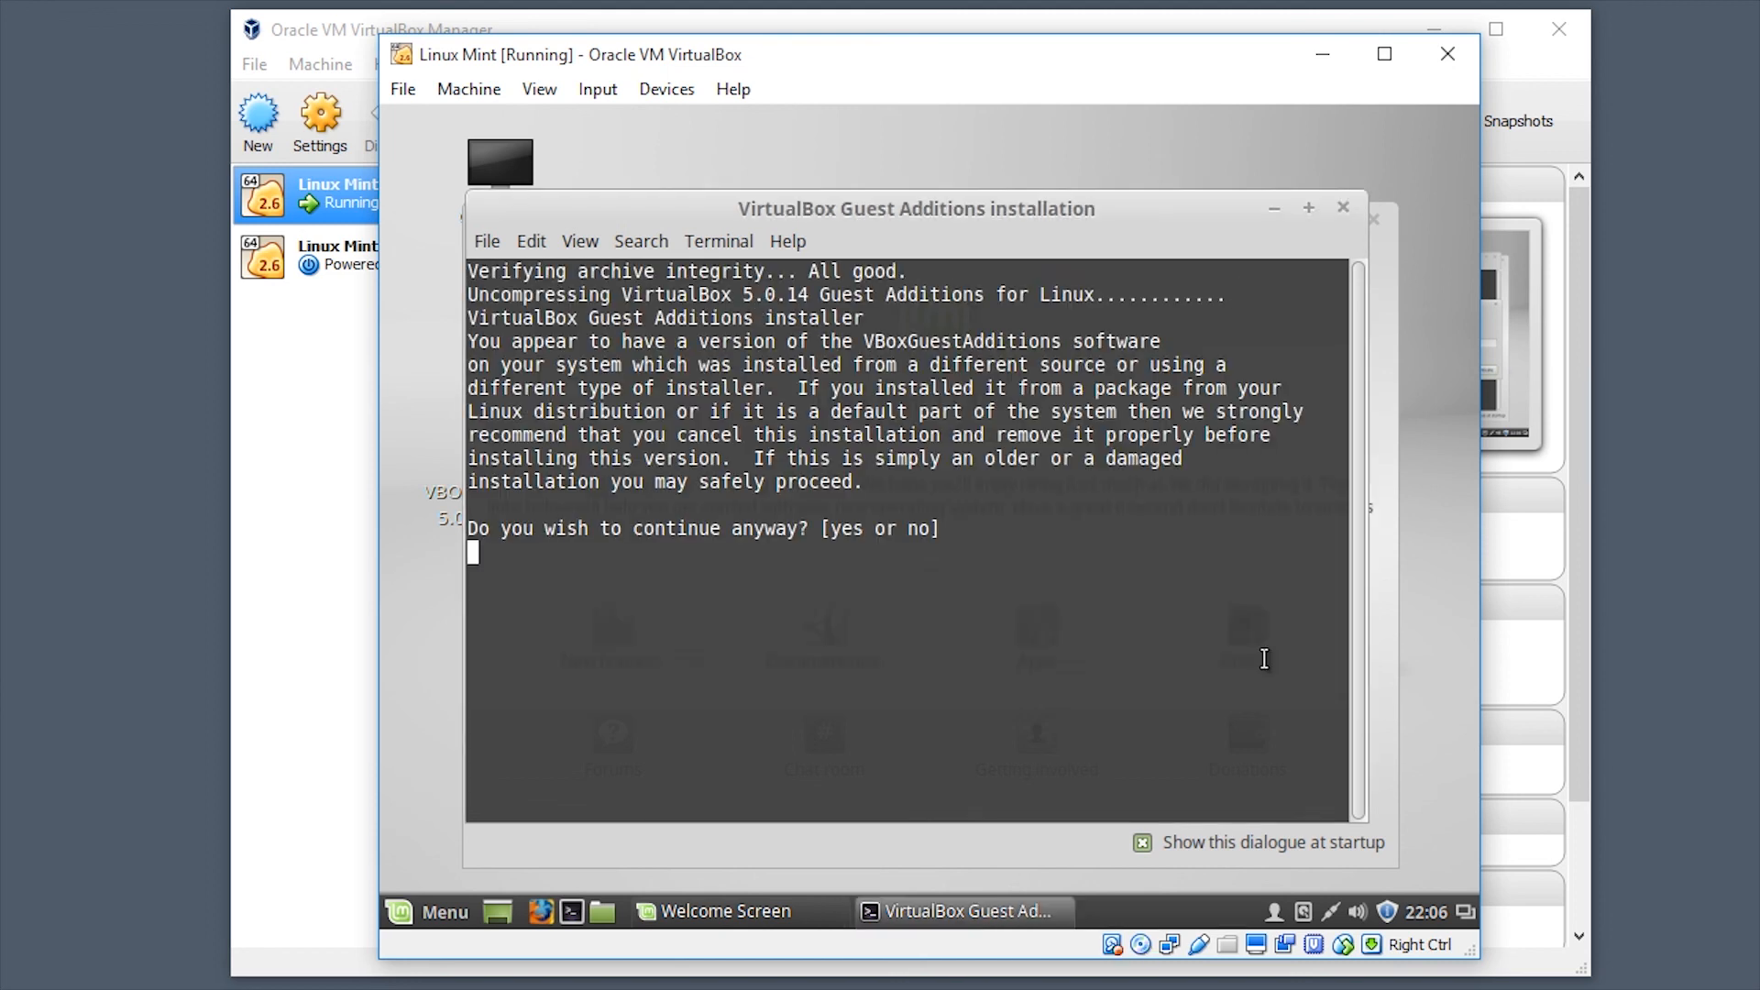
{"action": "type", "text": "y"}
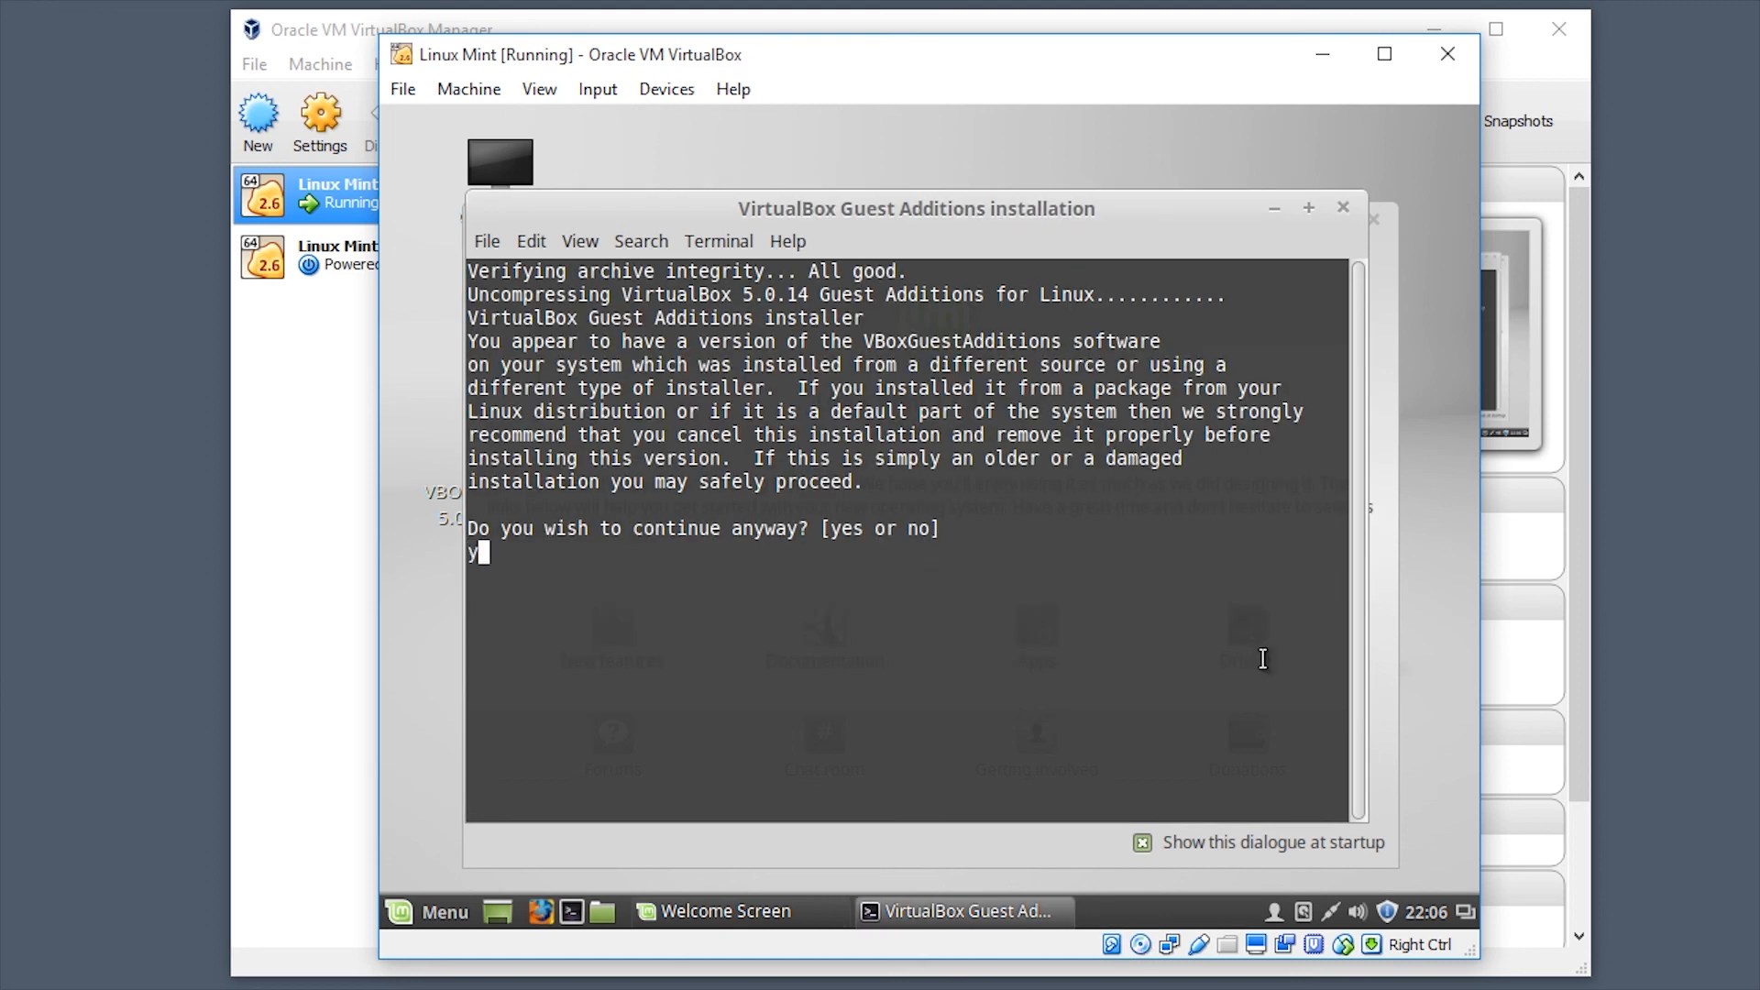
{"action": "key", "text": "Return"}
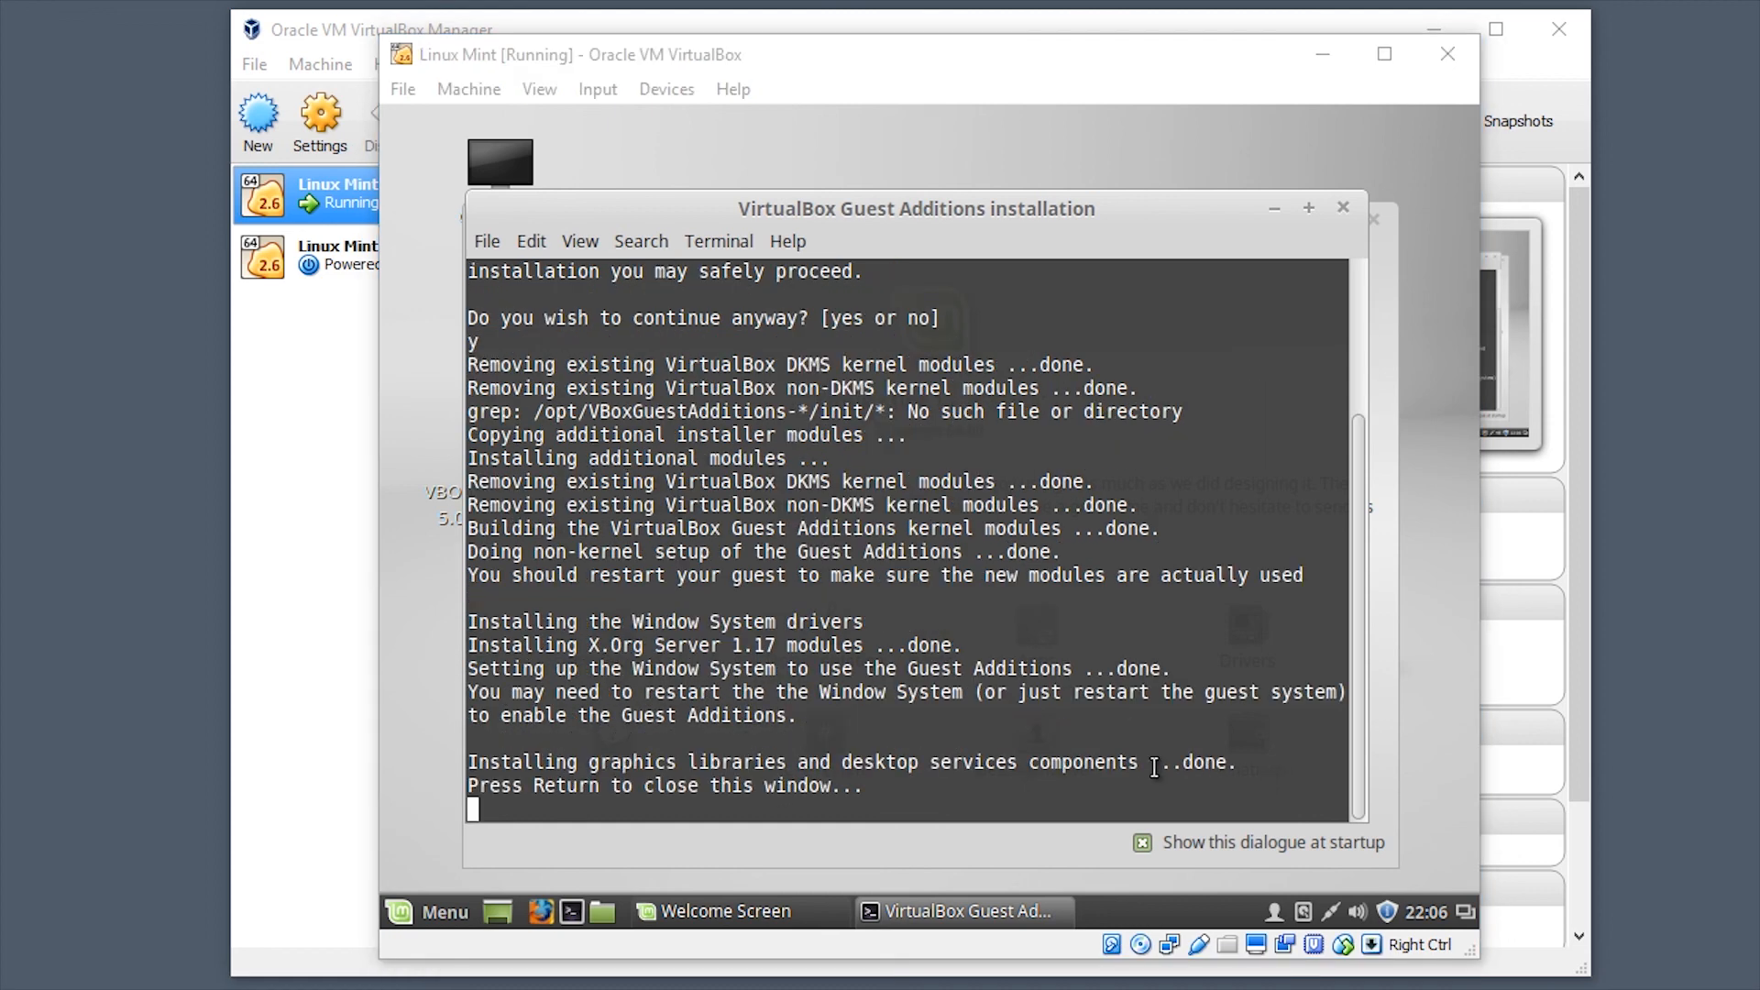
{"action": "key", "text": "Return"}
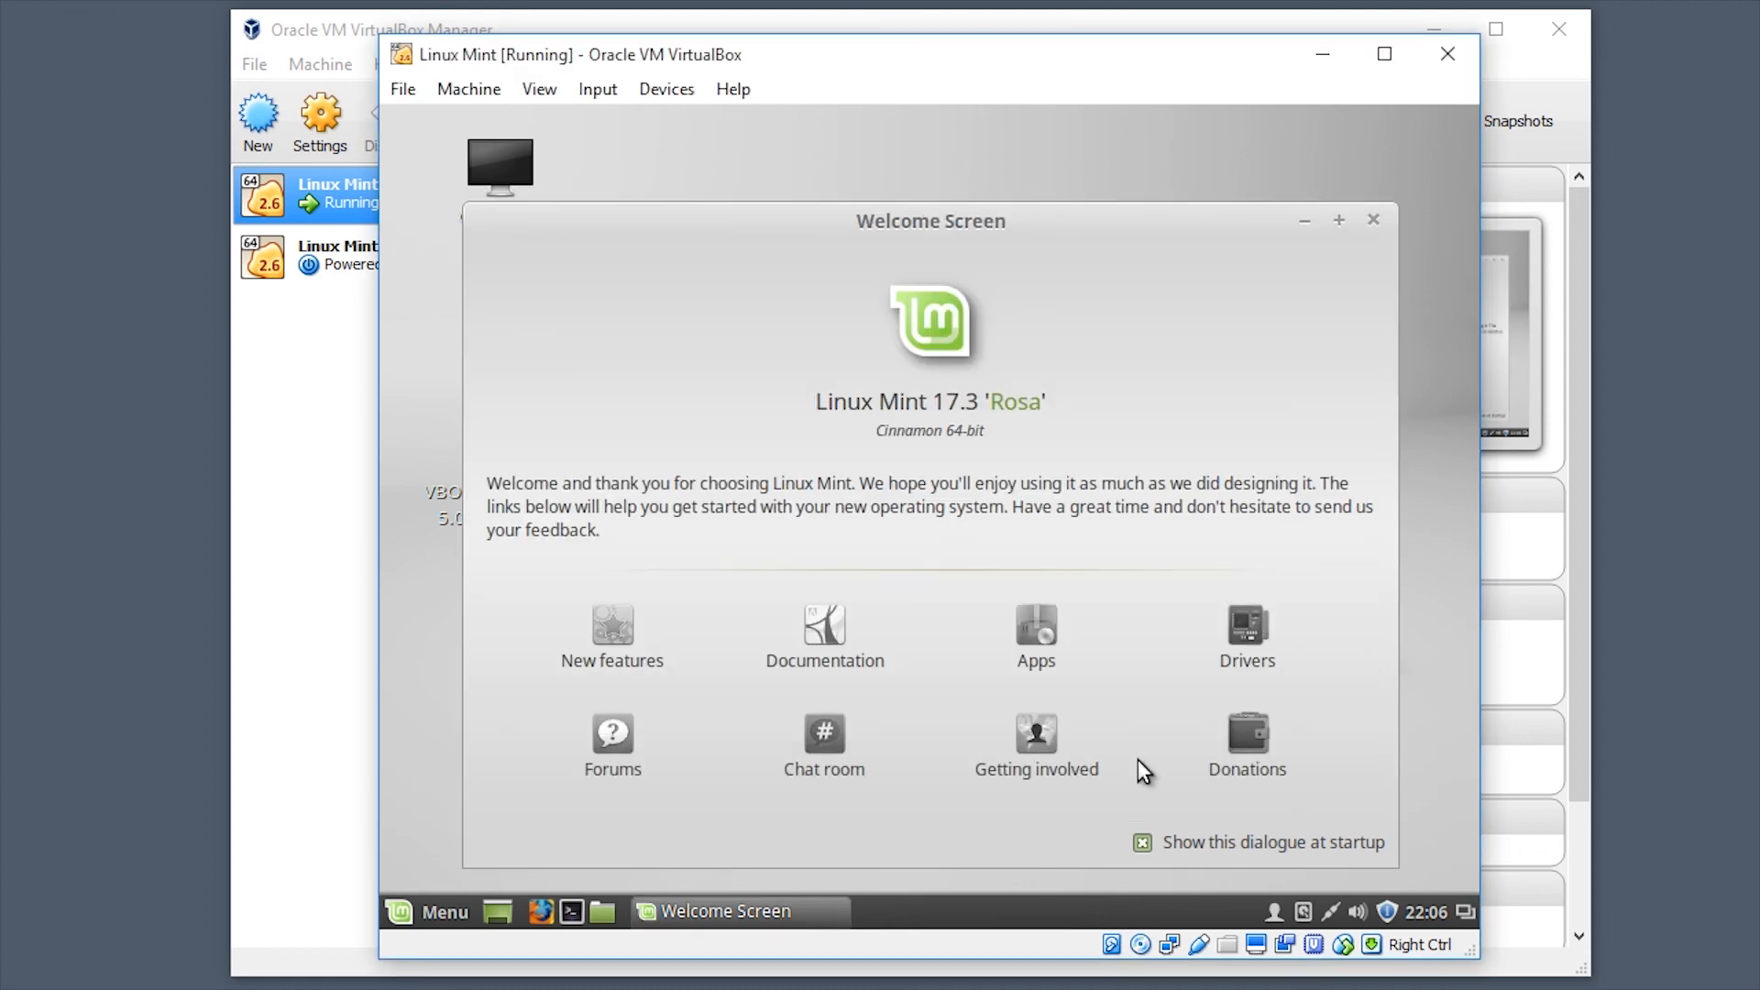